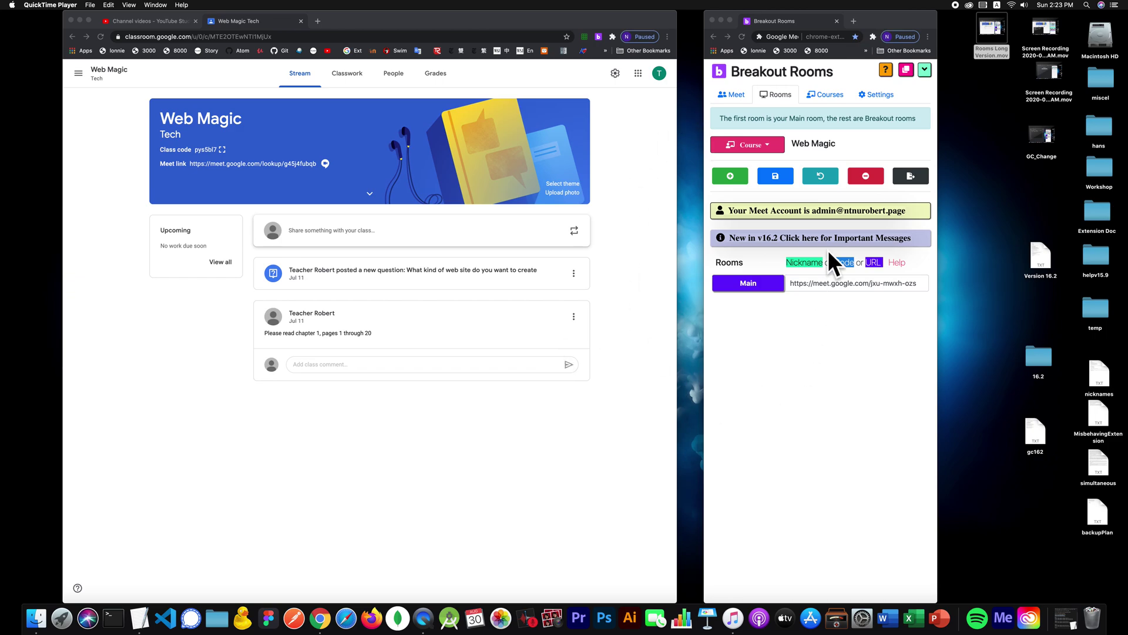
Step: Add three new breakout rooms to the Web Magic course
drag(891, 20, 653, 18)
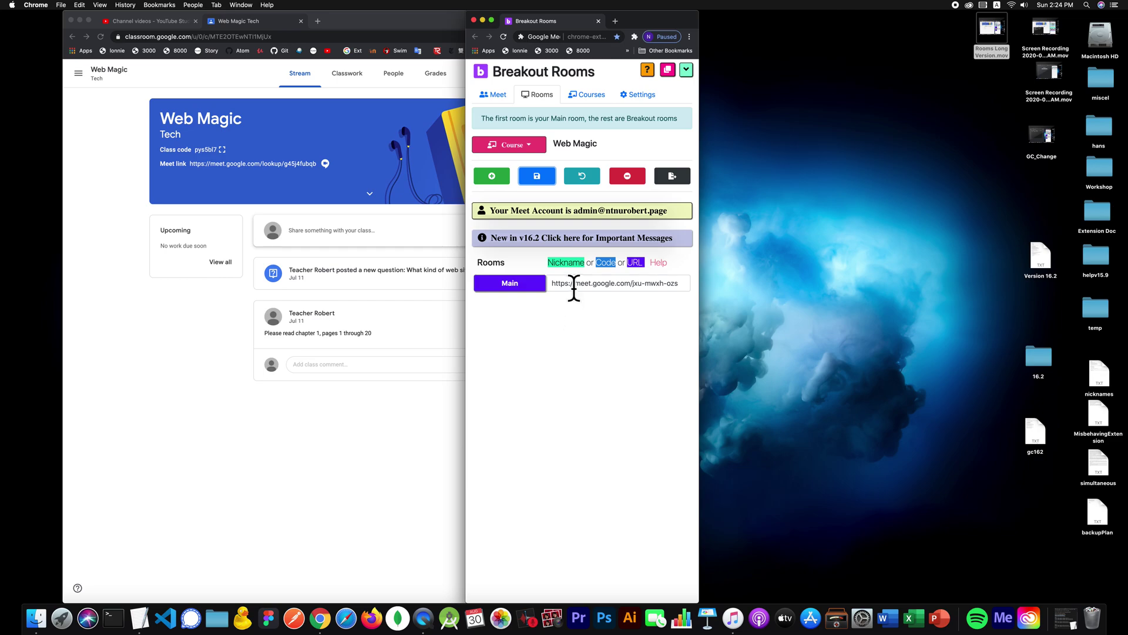
click(490, 171)
click(490, 172)
click(490, 172)
Step: Name the new rooms Room 1, Room 2 and Room 3
click(517, 304)
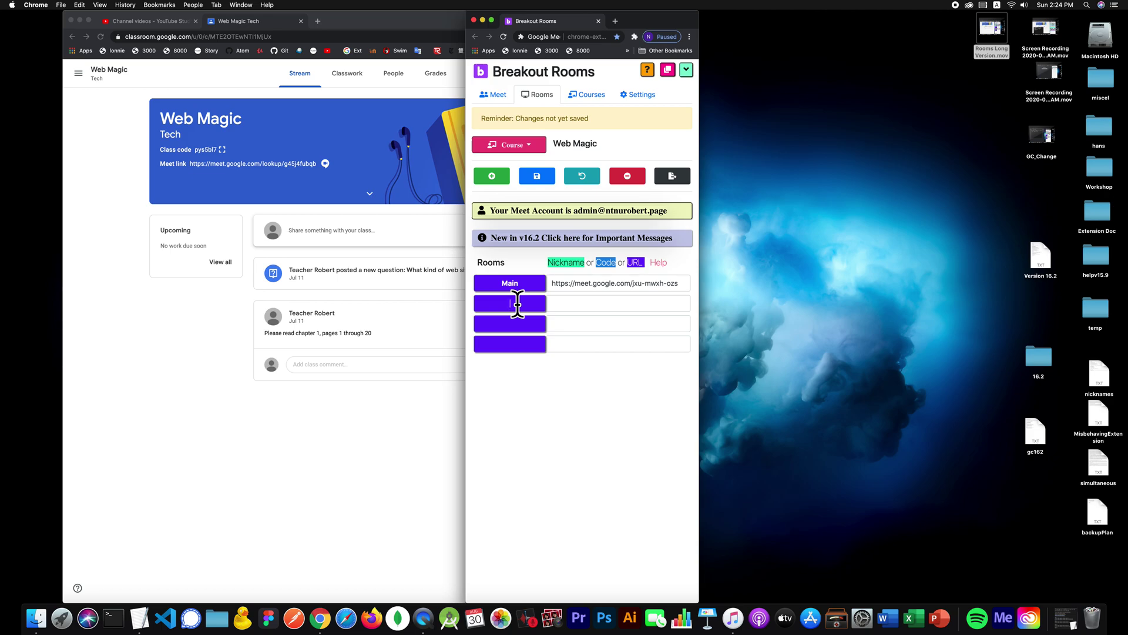
text(Room 1)
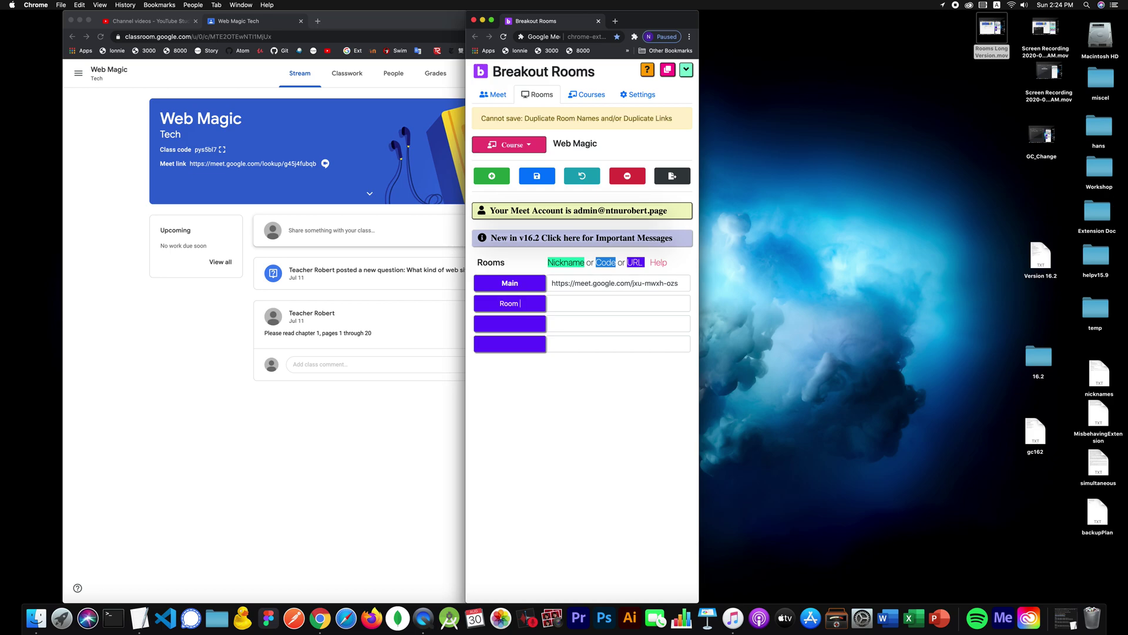
key(Tab)
key(Tab)
text(Room 2)
key(Tab)
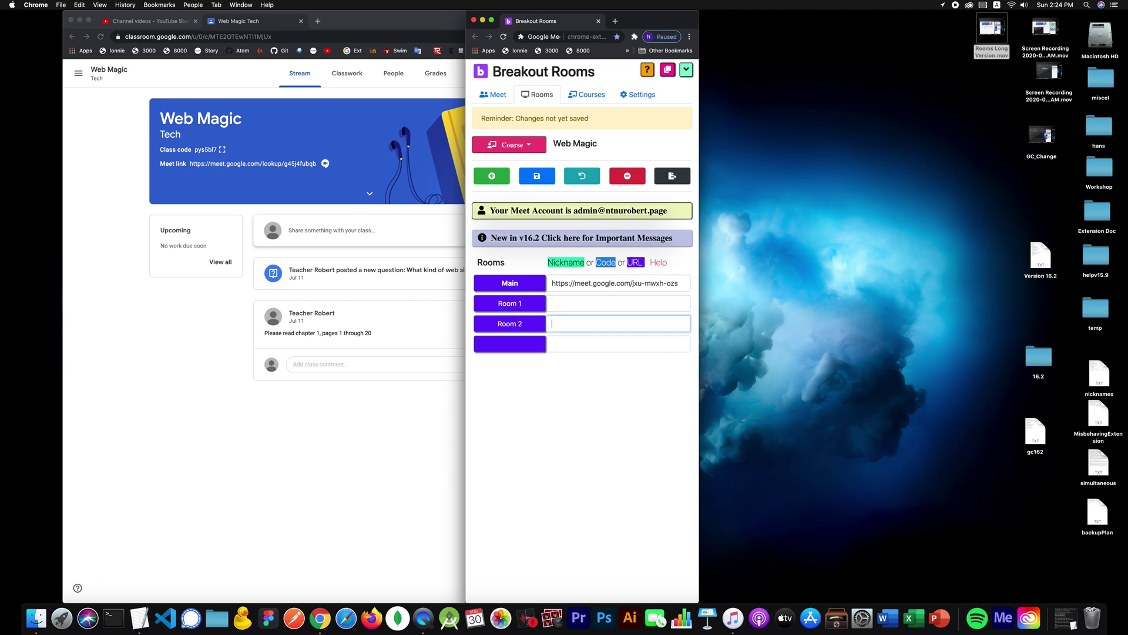
key(Tab)
text(Room 3)
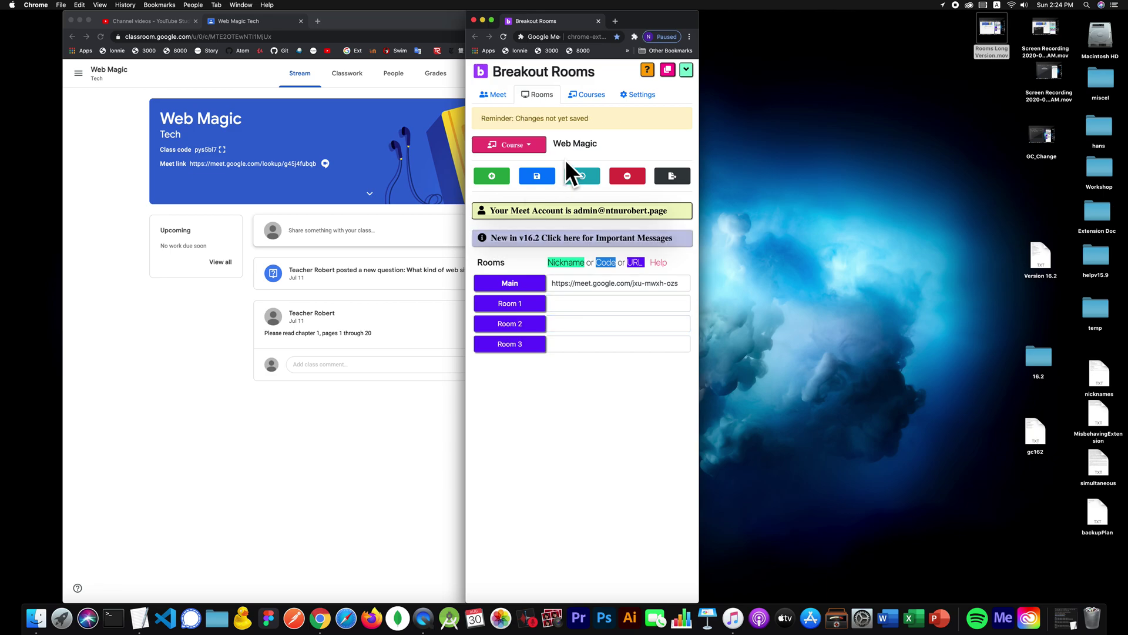
Step: Clear the Main room's URL and save so every room gets a fresh Meet link
triple_click(641, 283)
key(BackSpace)
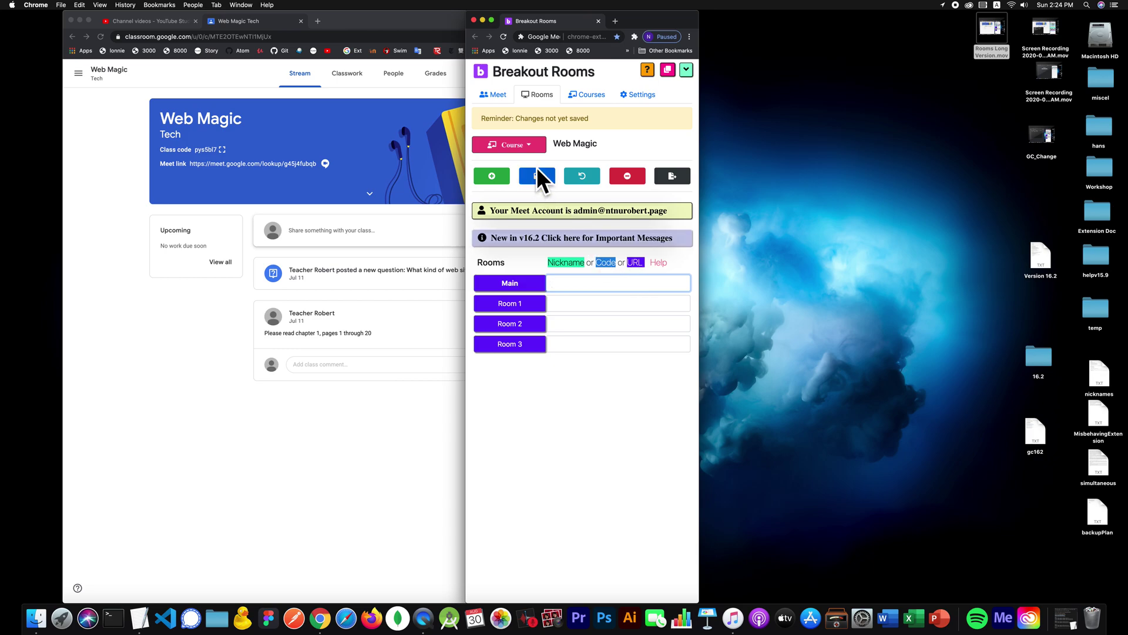
click(538, 176)
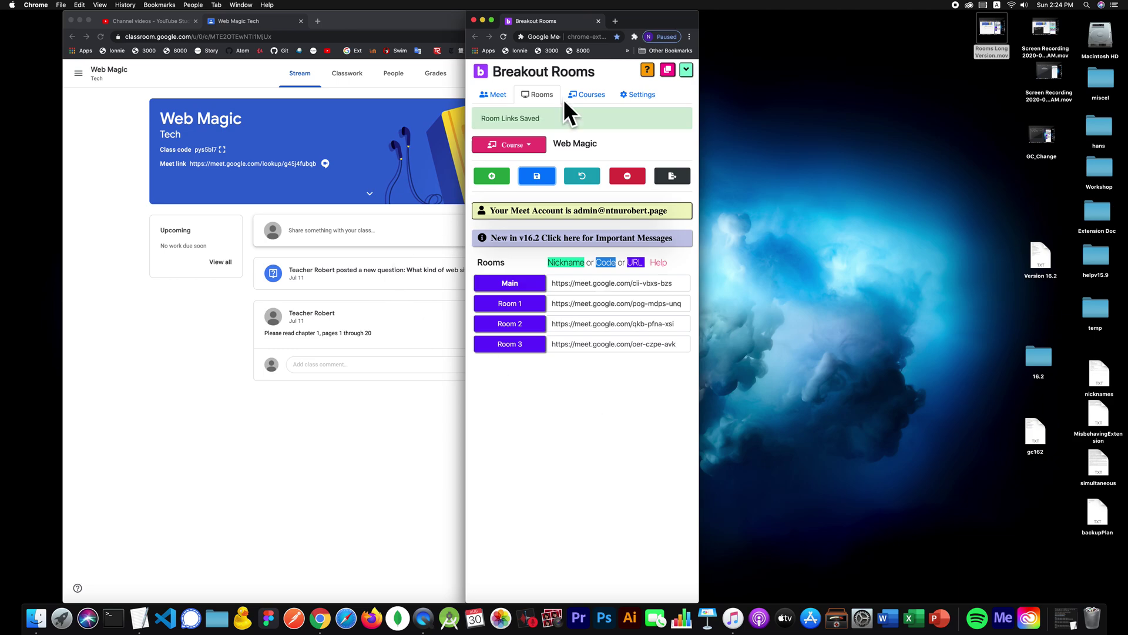
Step: Replace the Main room's link with the nickname magic_main
drag(648, 26, 870, 5)
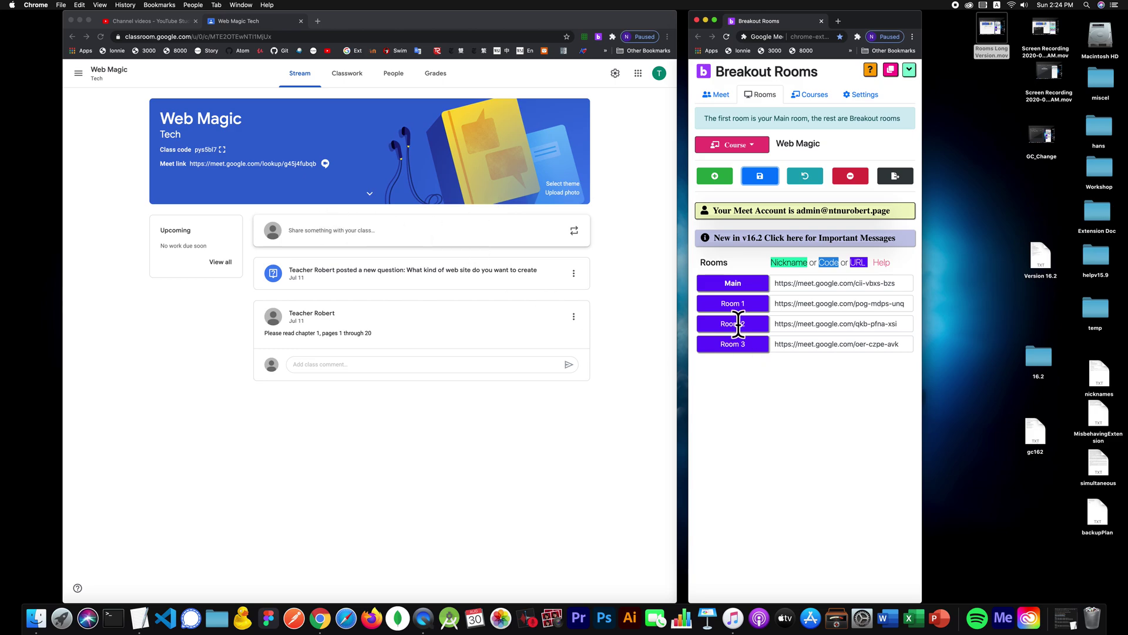
click(852, 283)
triple_click(853, 283)
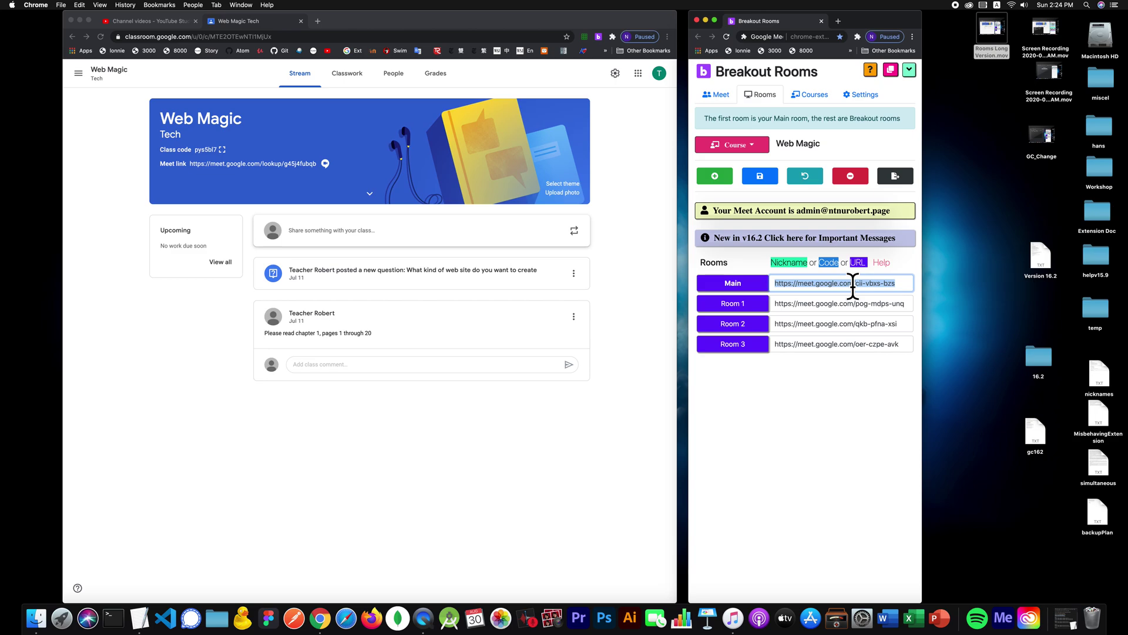
text(magic_main)
key(Tab)
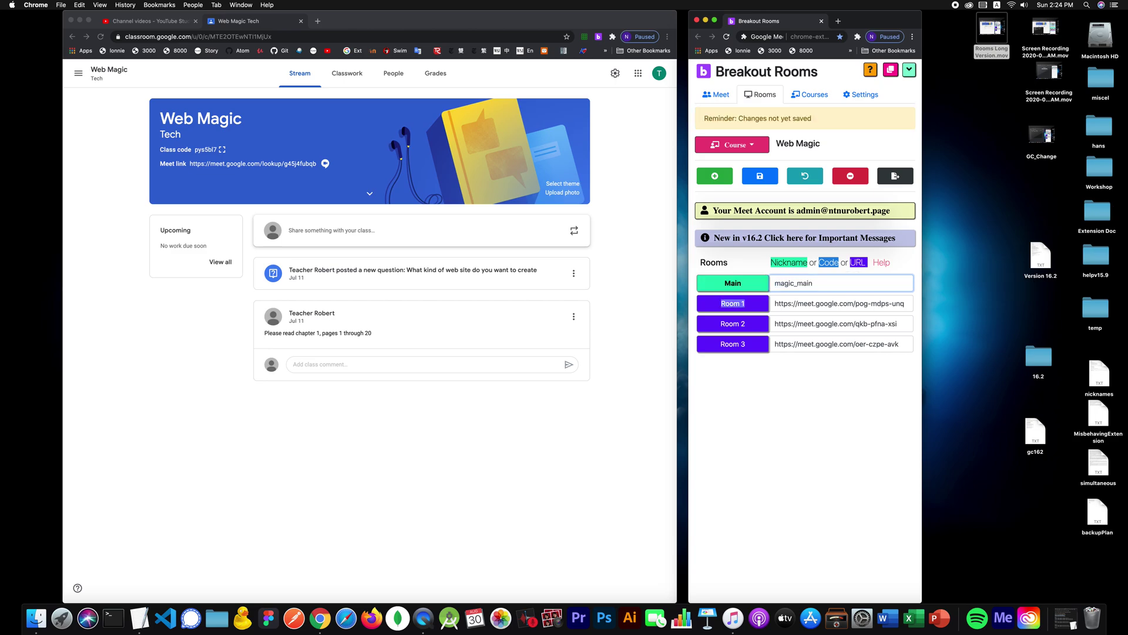
key(Tab)
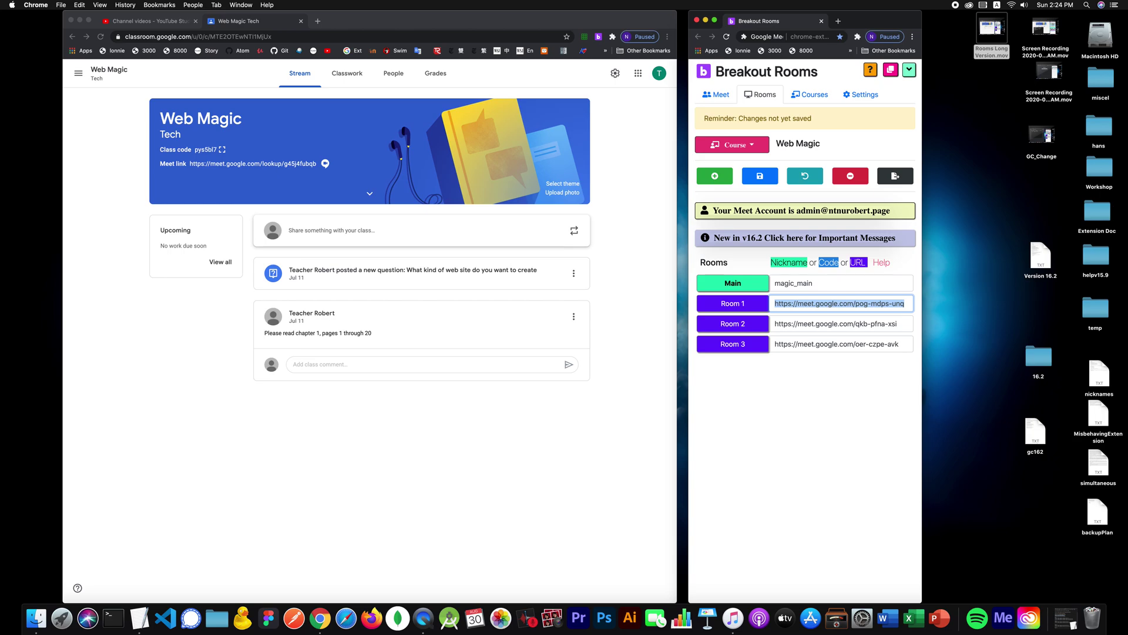
Step: Set Room 1–3 nicknames to magic1, magic2 and magic3 and save
text(magic1)
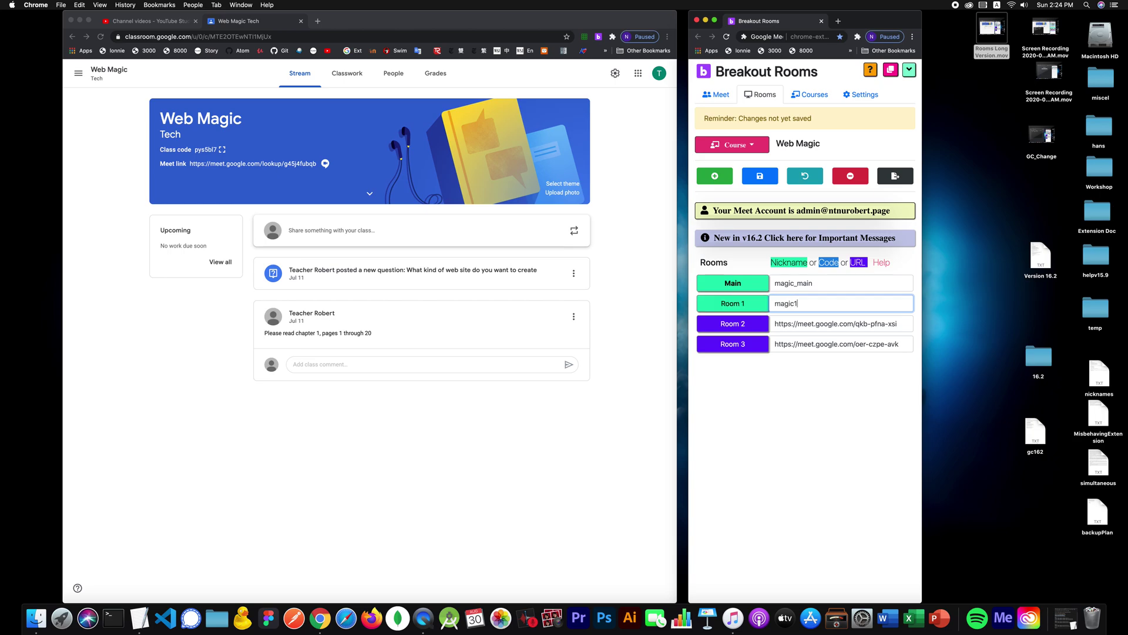
key(Tab)
text(magic2)
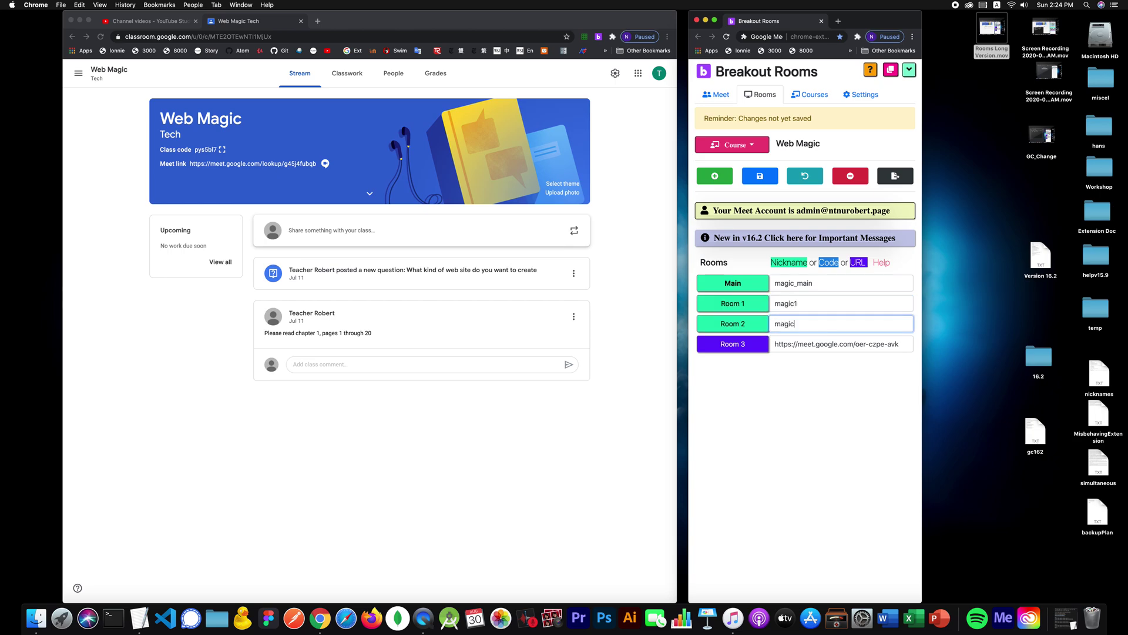
key(Tab)
text(magic)
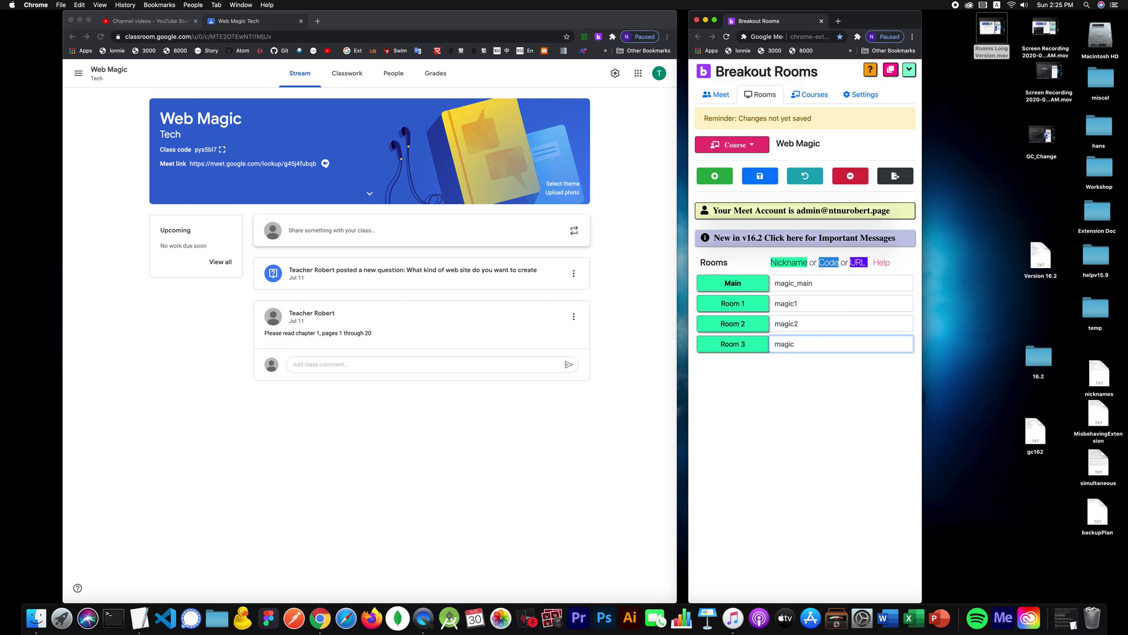
text(3)
click(766, 171)
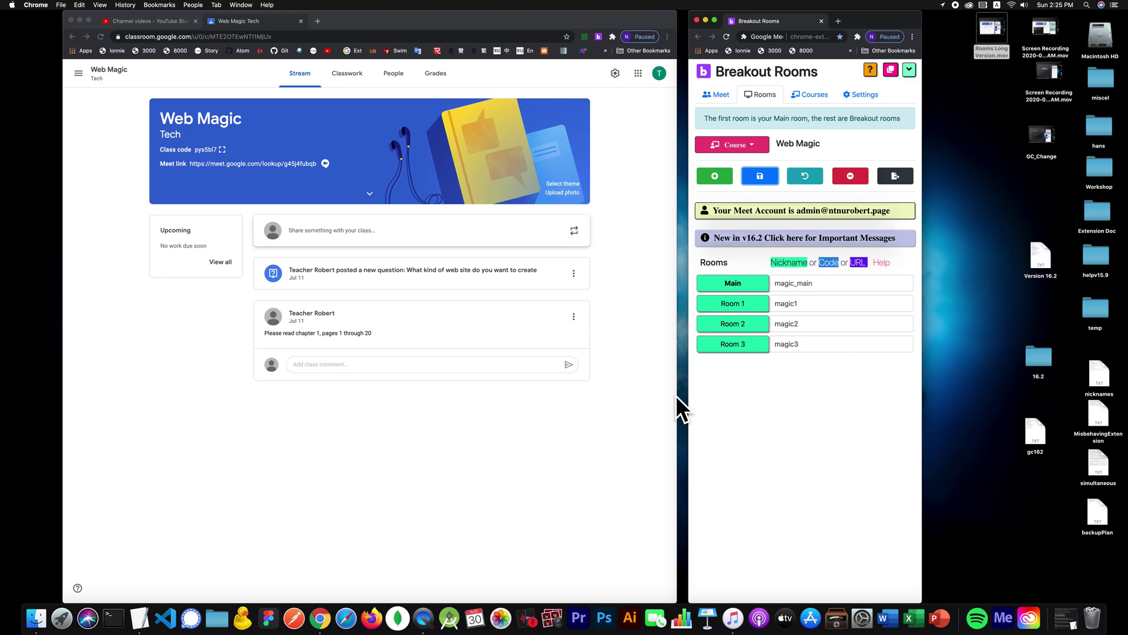
click(726, 92)
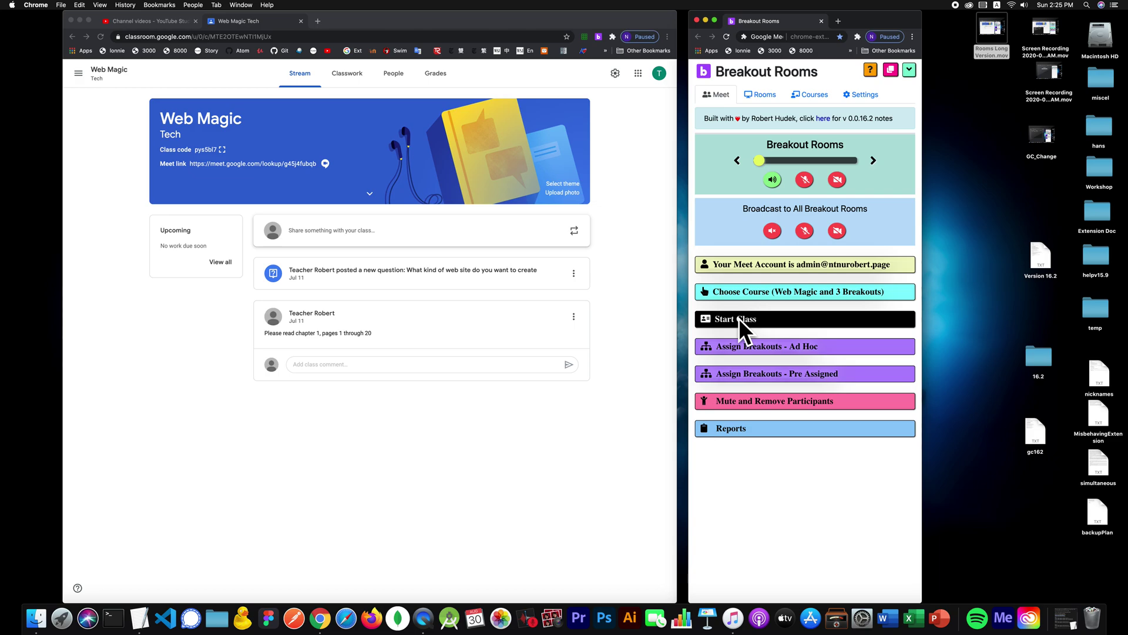
Step: Keep Web Magic with 3 breakouts, start class, and open main and breakout meetings together
click(771, 288)
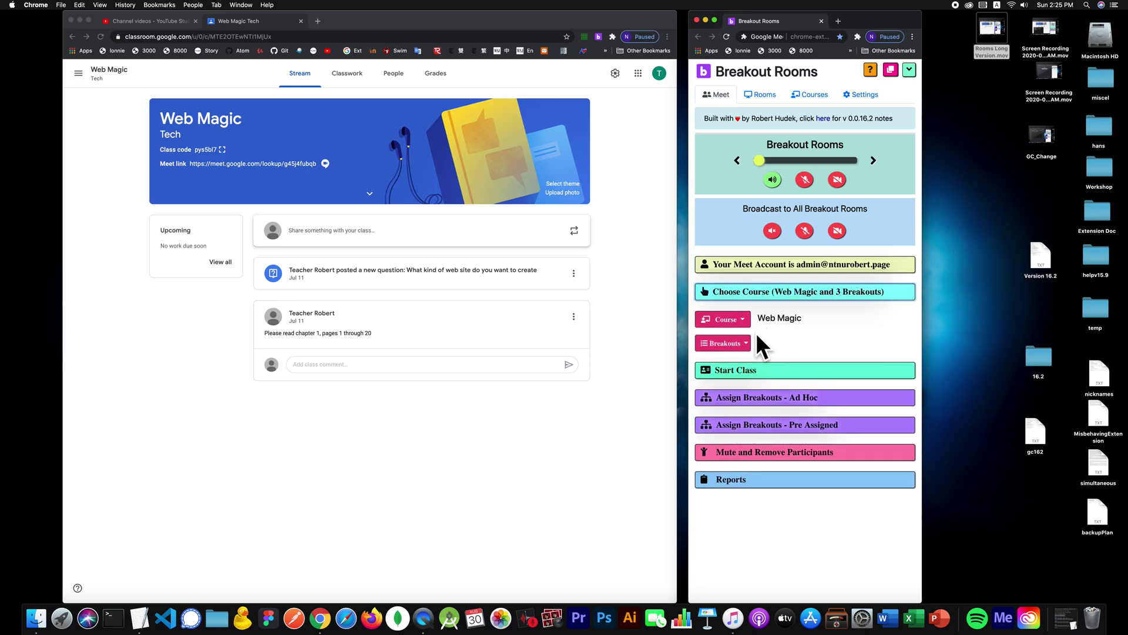
click(743, 339)
click(743, 339)
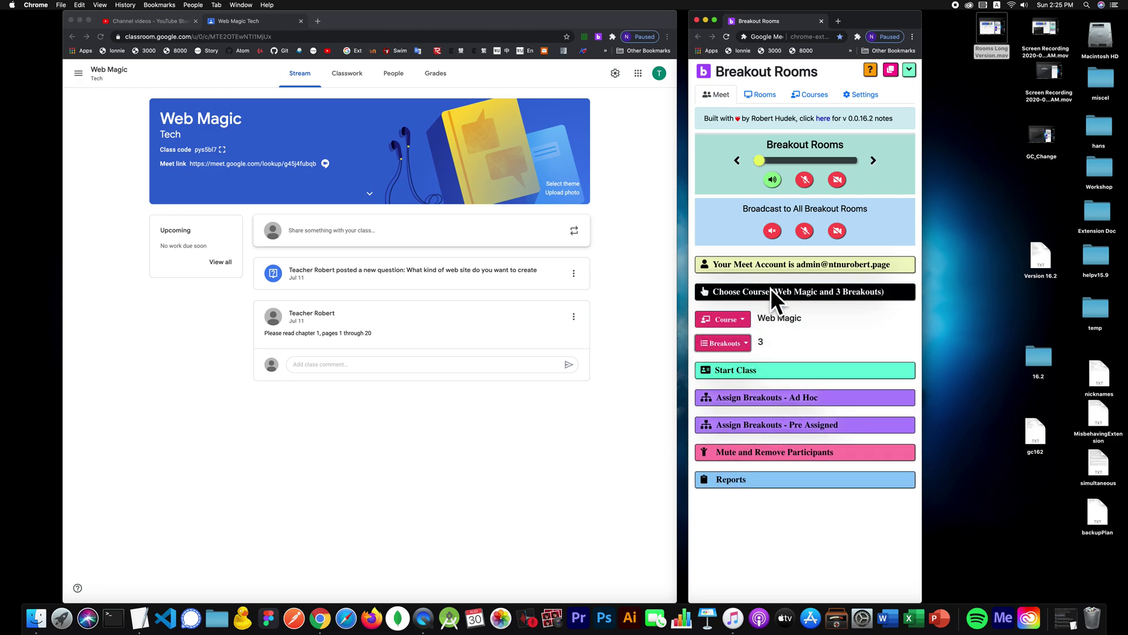
click(771, 287)
click(755, 317)
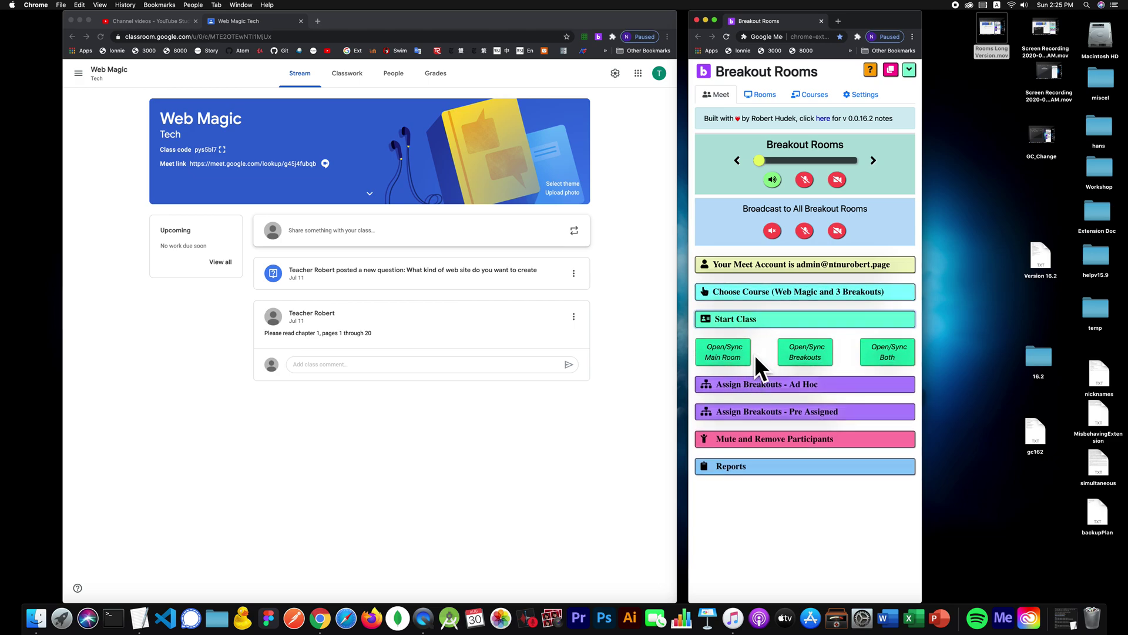
click(880, 345)
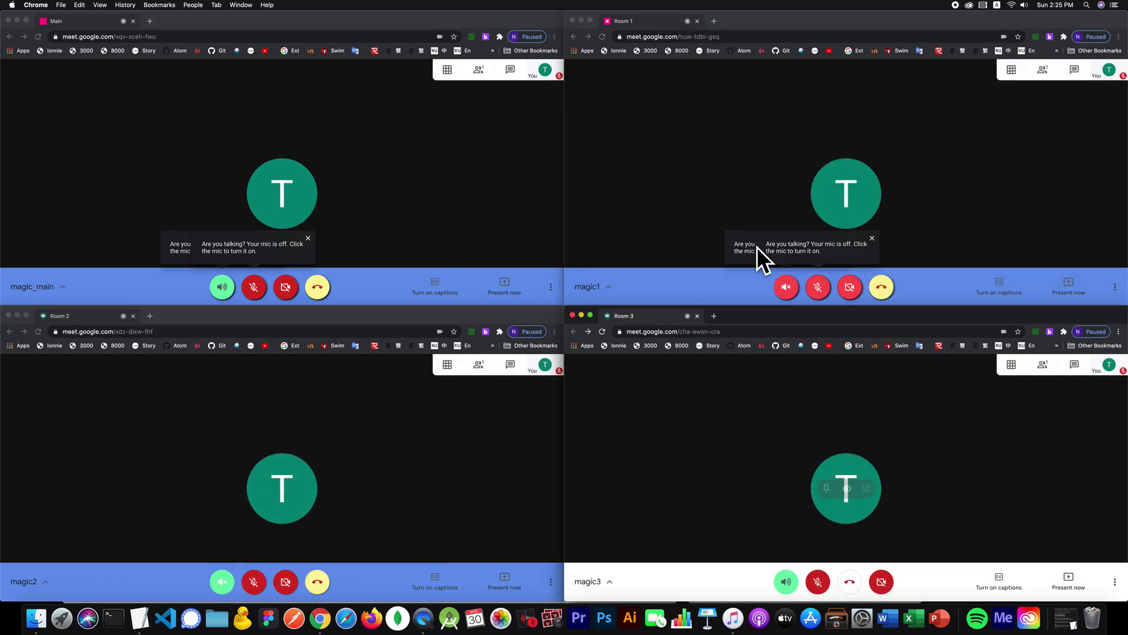
Step: From the compact extension controls, turn on Main's microphone and camera, then move to Room 2
click(1051, 36)
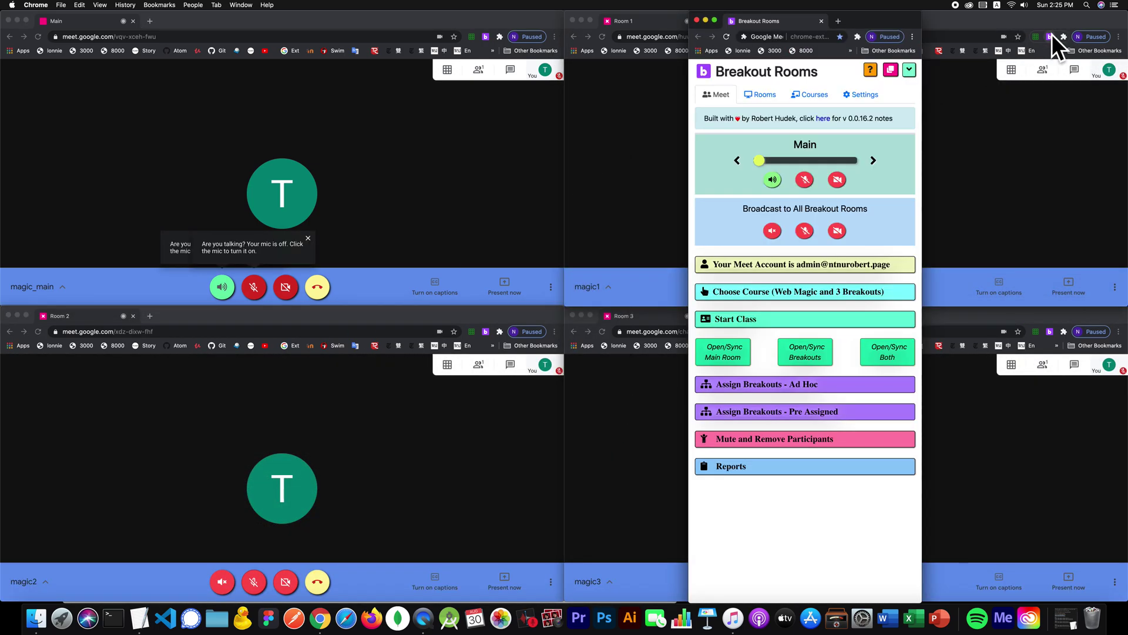
click(912, 72)
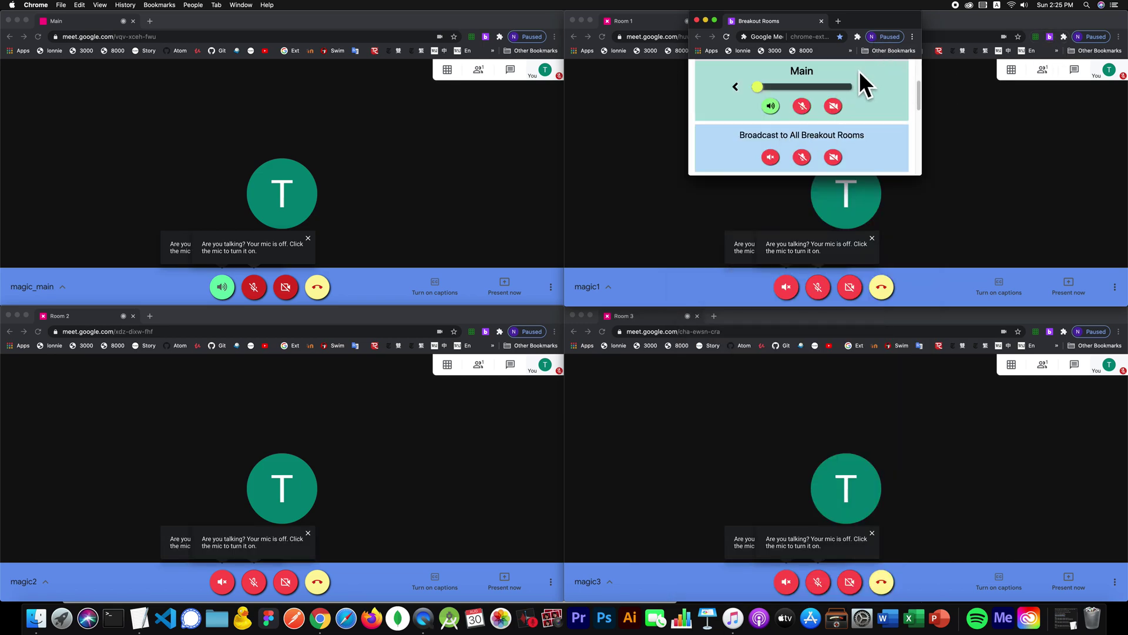
click(805, 104)
click(830, 105)
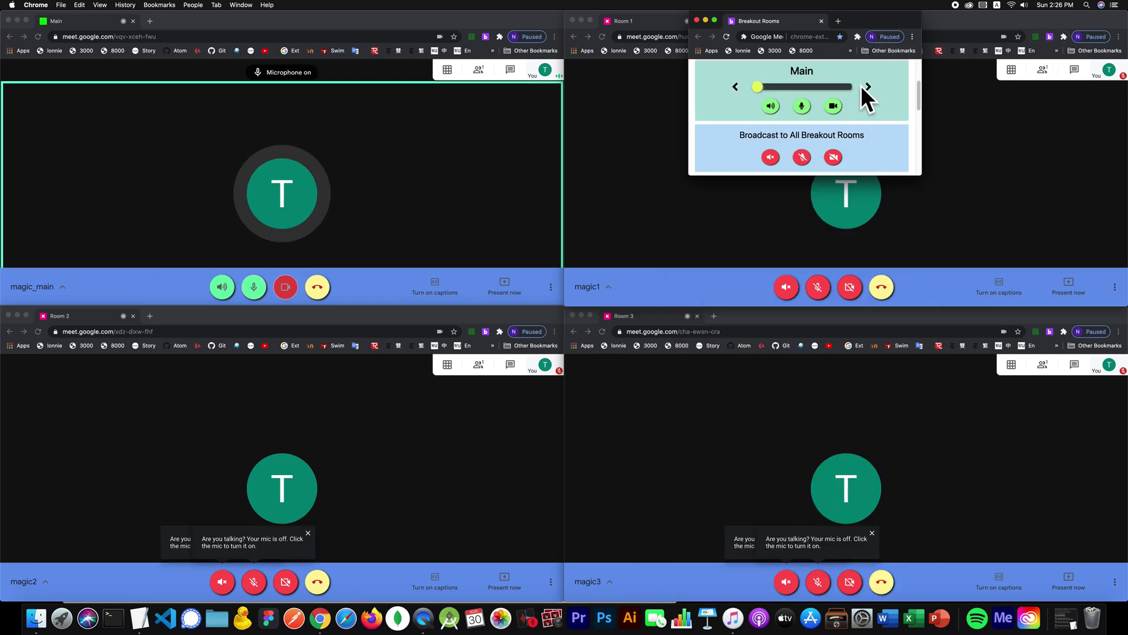
click(868, 86)
click(867, 85)
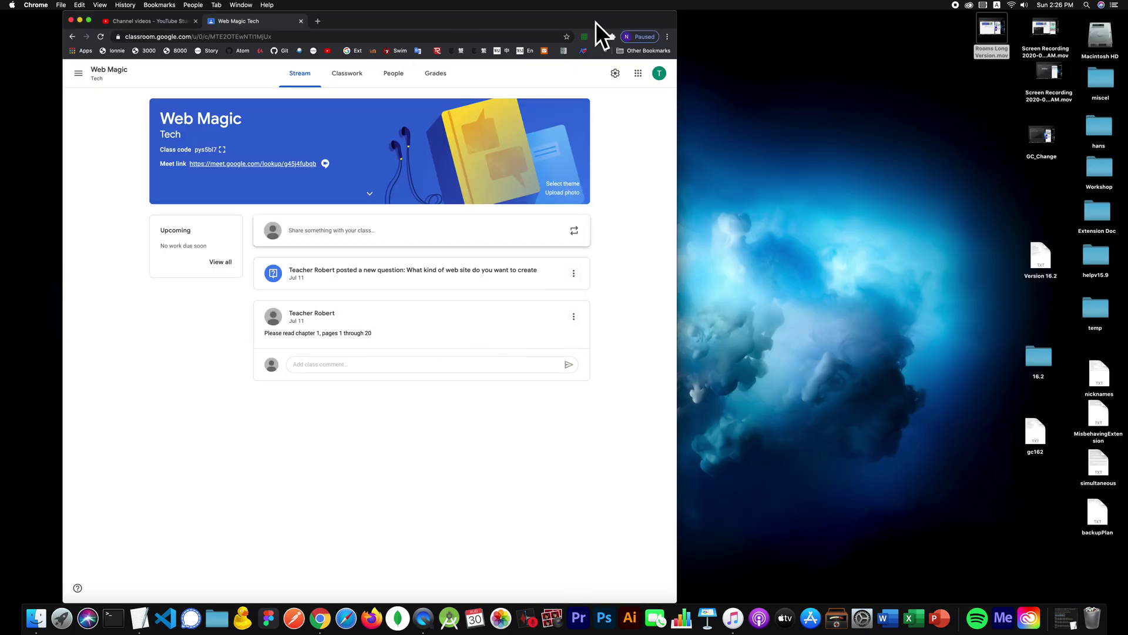
Step: Show the course's room list in the Breakout Rooms window
click(599, 37)
drag(1069, 18, 548, 16)
click(460, 96)
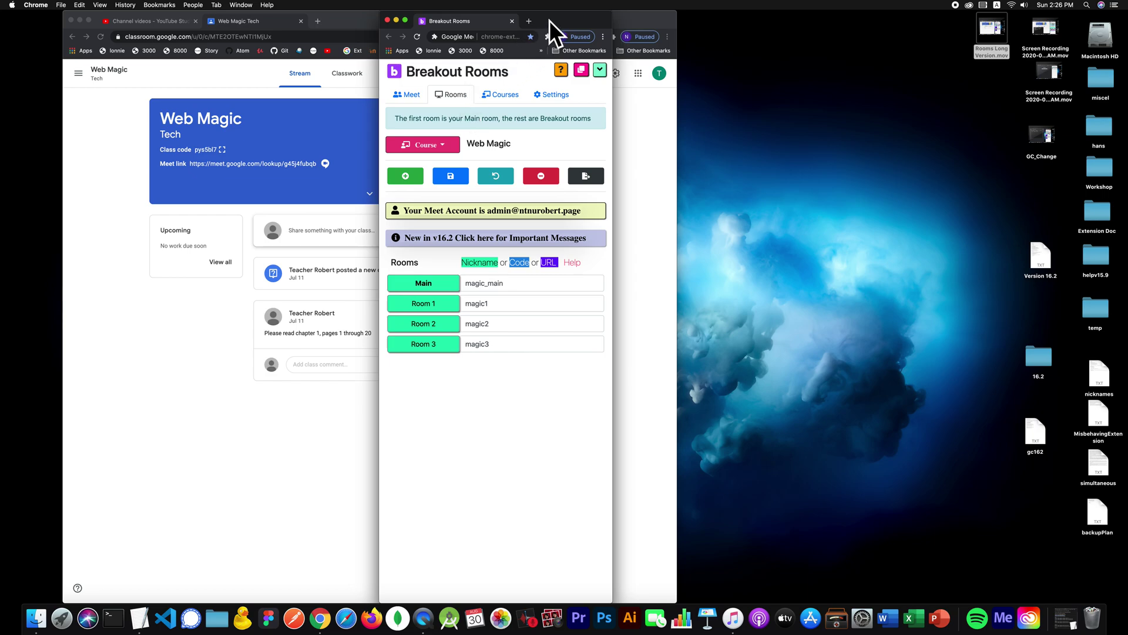
drag(549, 20, 850, 20)
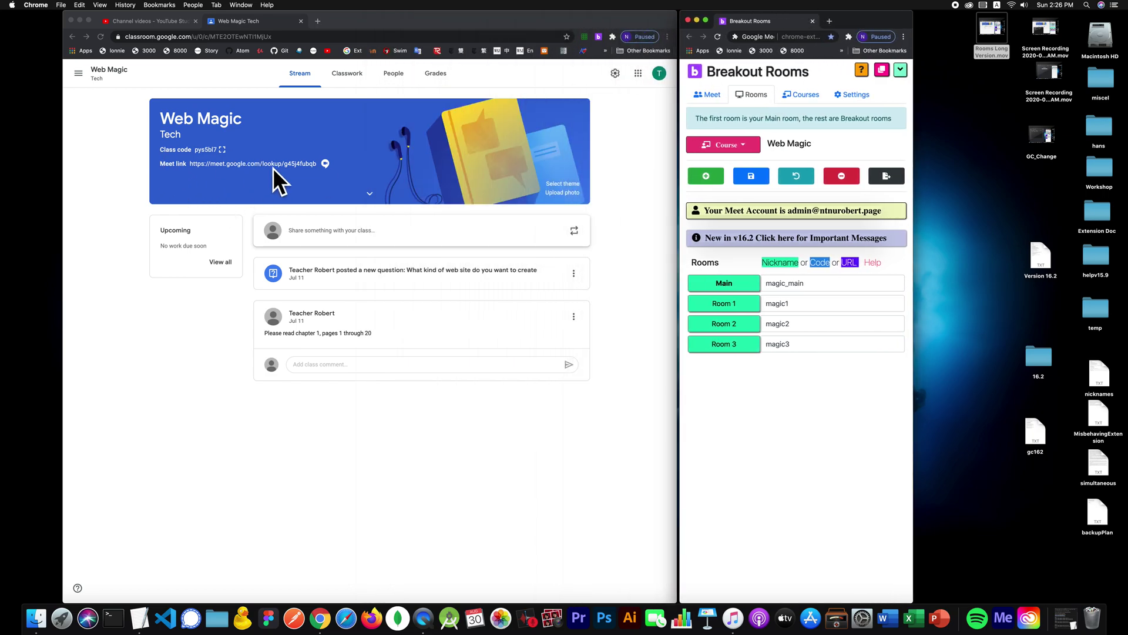
Step: Paste the Classroom Meet link over magic_main in the Main field and save
click(320, 178)
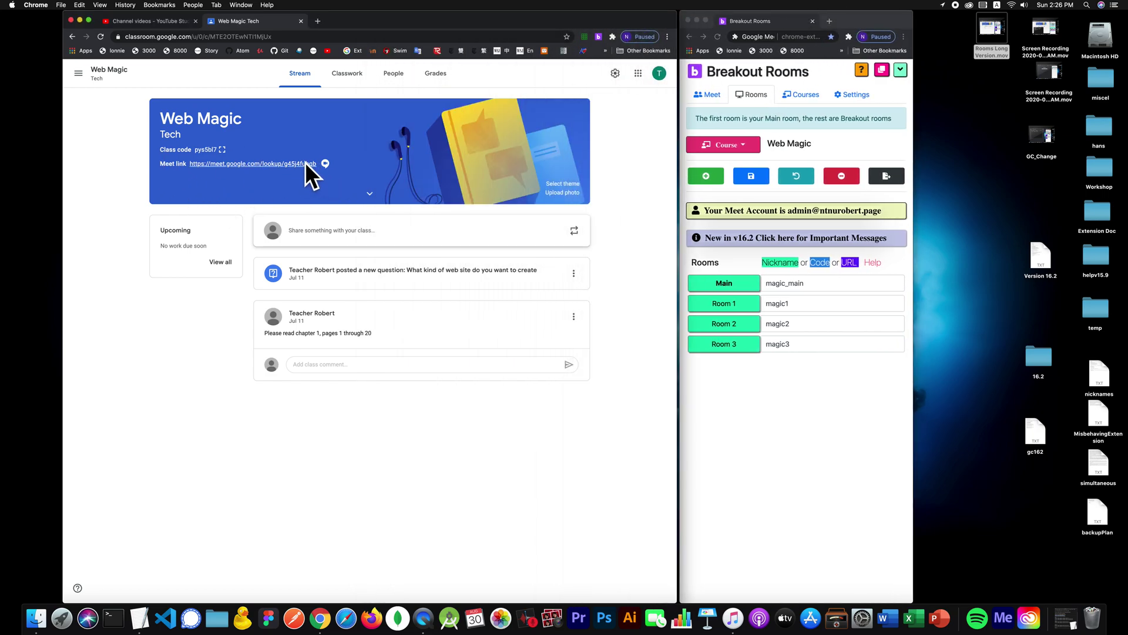
drag(317, 164, 188, 164)
key(super+c)
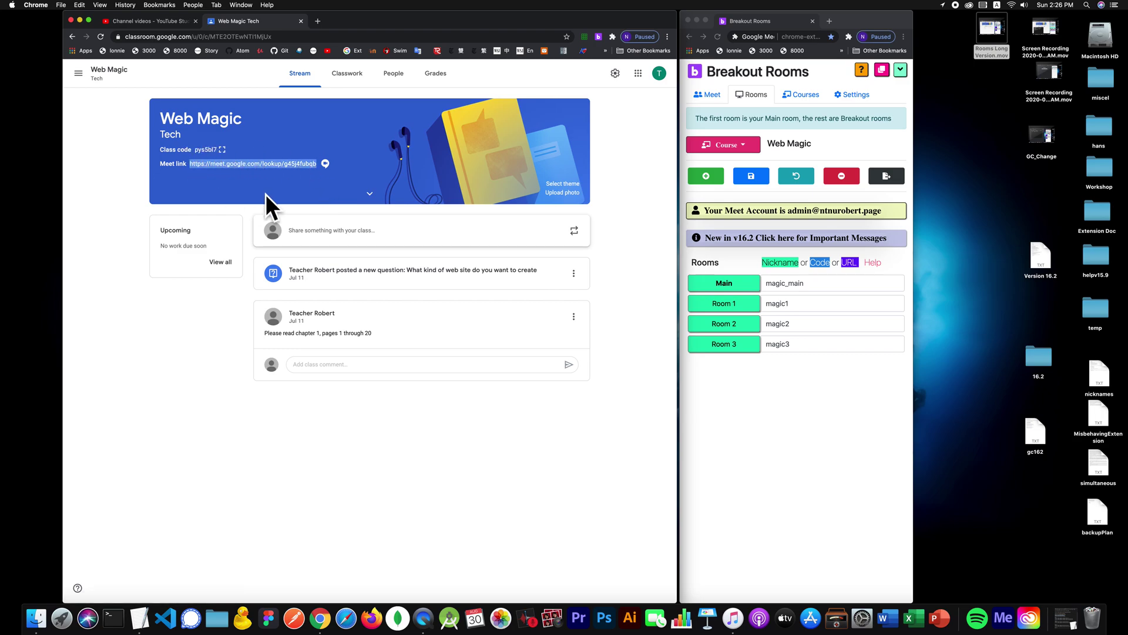
double_click(791, 281)
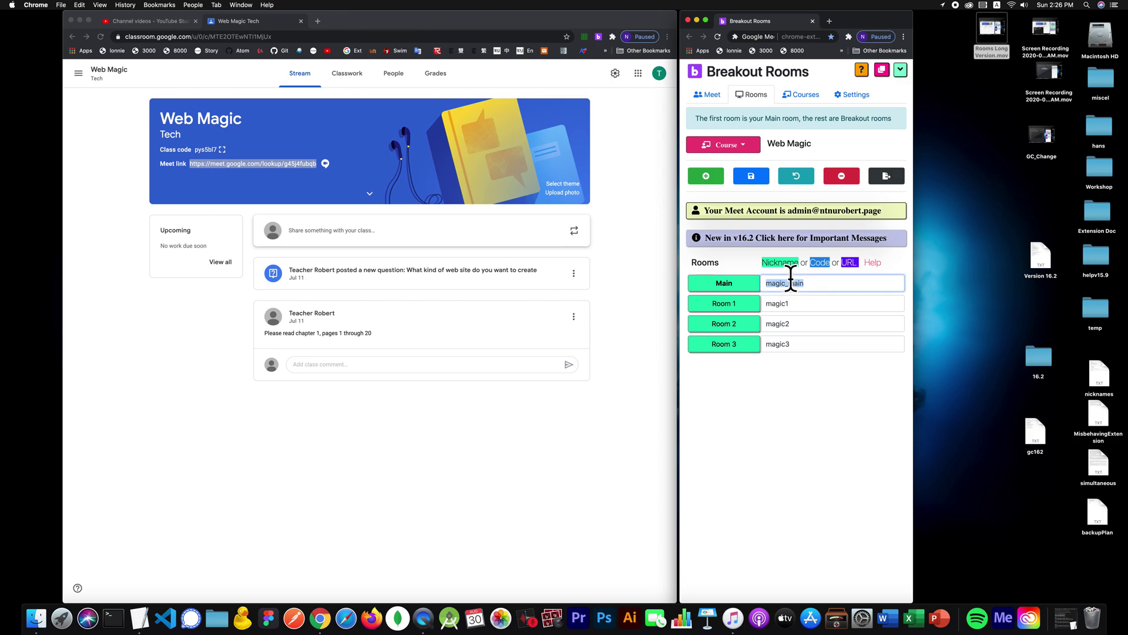
key(super+v)
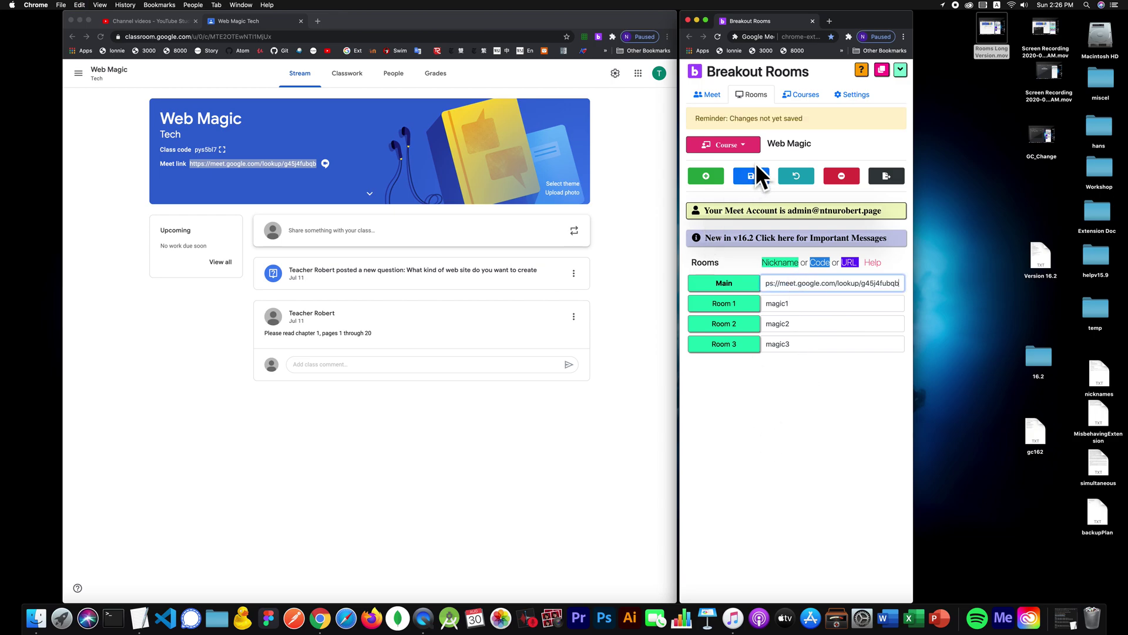
click(756, 174)
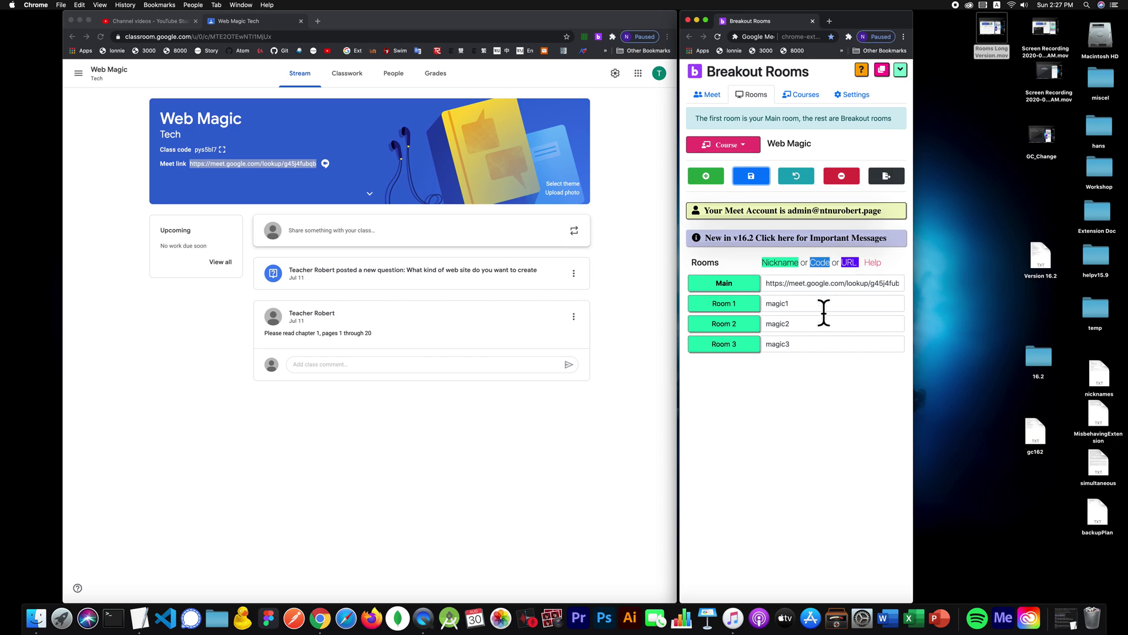
click(781, 317)
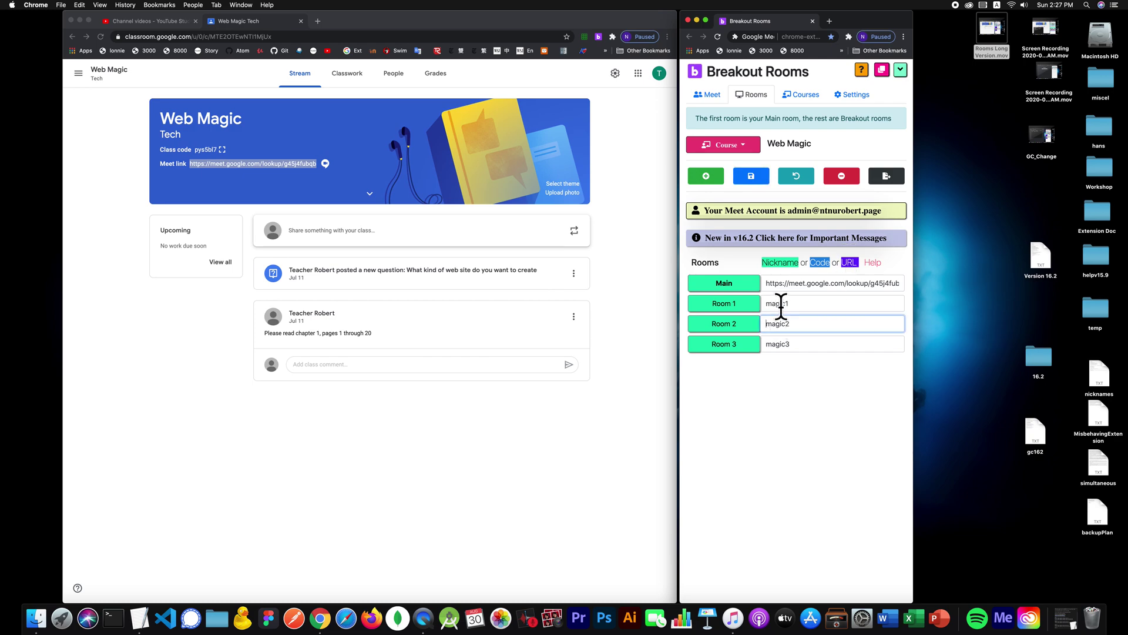
double_click(780, 304)
text(htt)
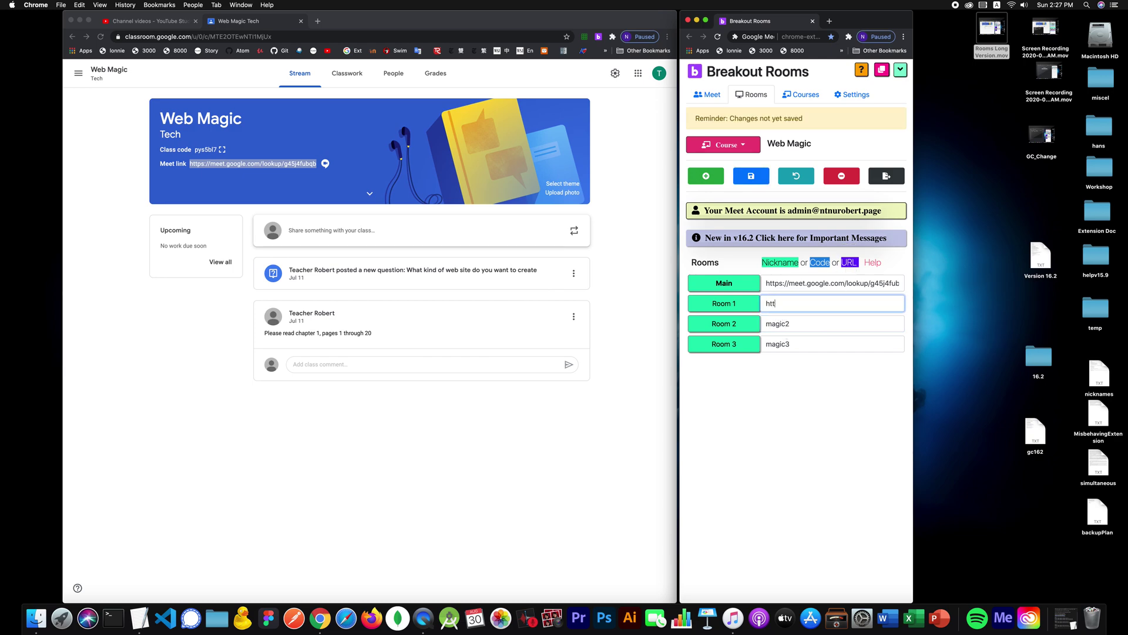
text(ps://)
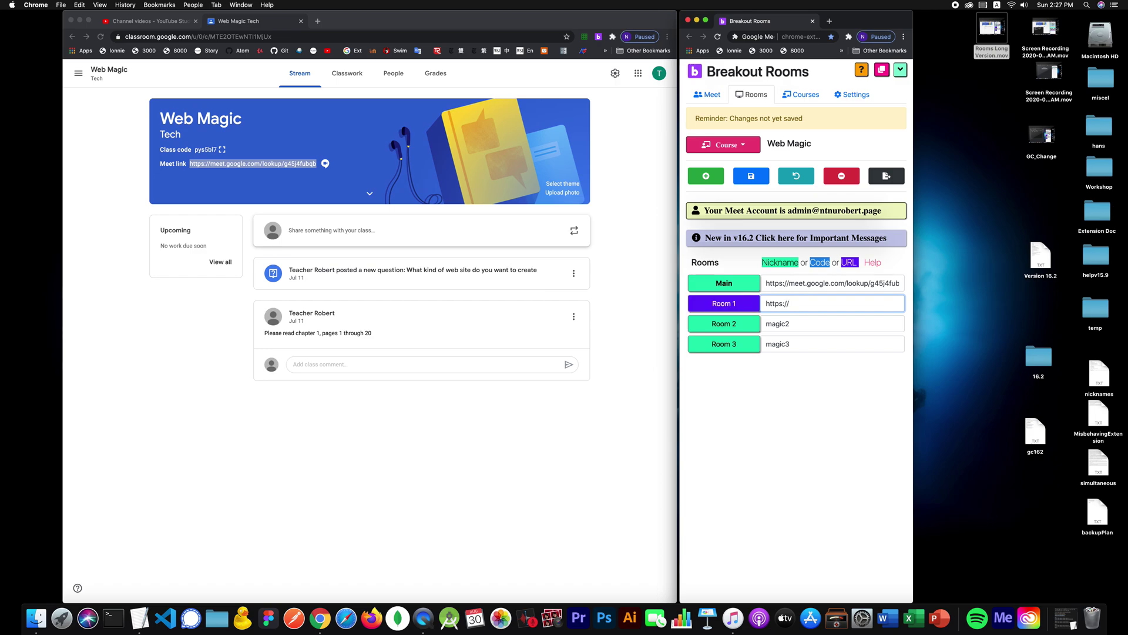
key(BackSpace)
key(BackSpace)
key(BackSpace)
key(BackSpace)
key(BackSpace)
key(BackSpace)
key(BackSpace)
key(BackSpace)
click(275, 162)
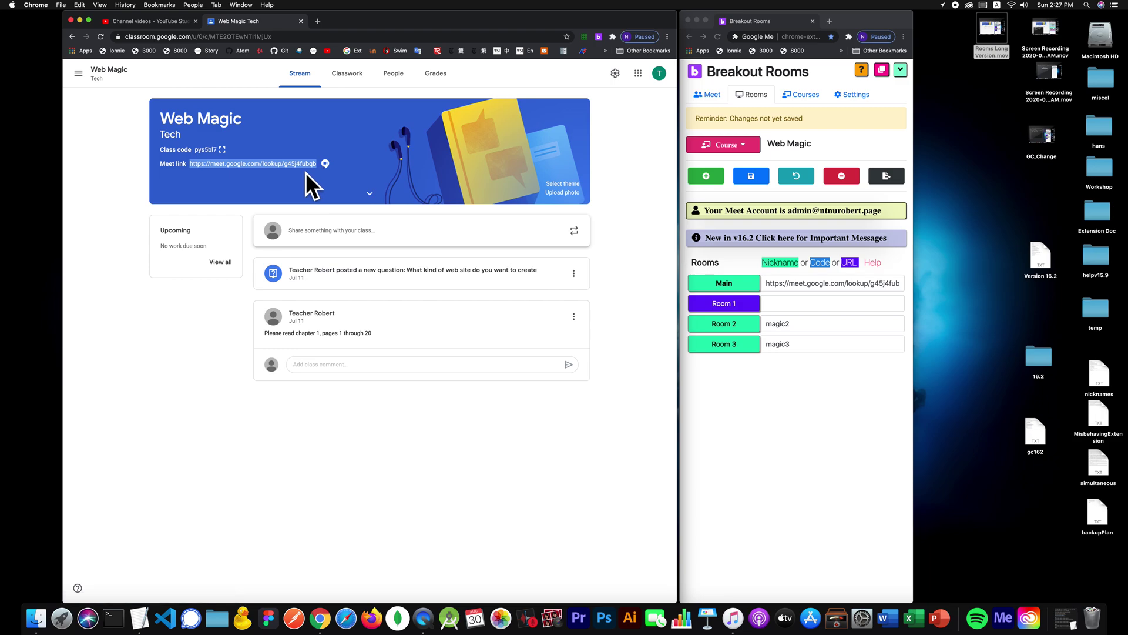
click(782, 297)
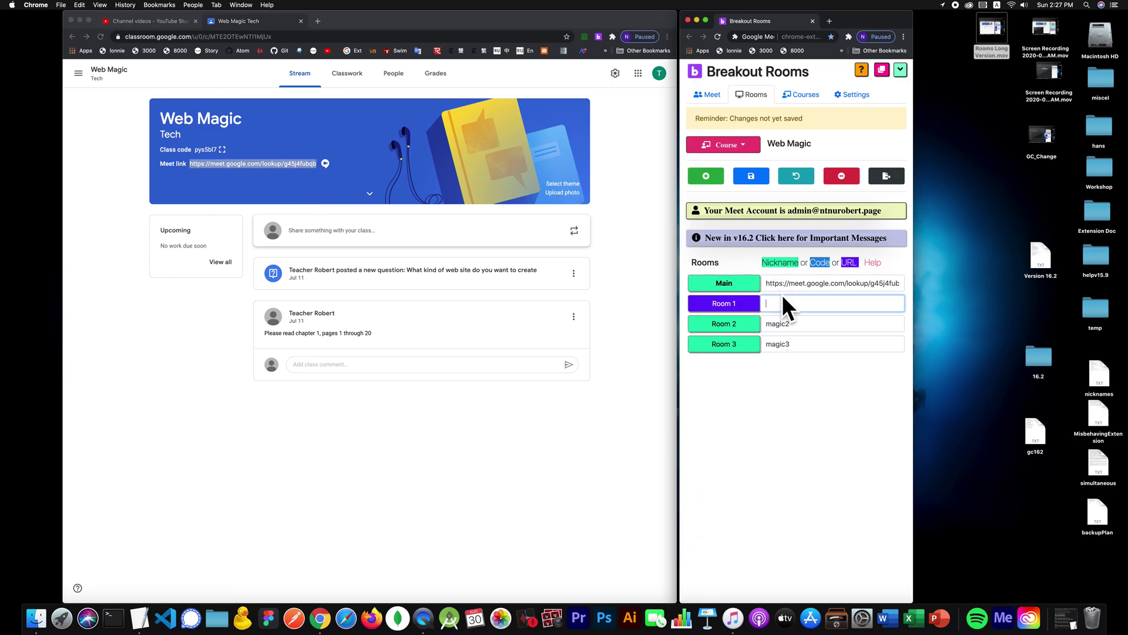
text(magic1)
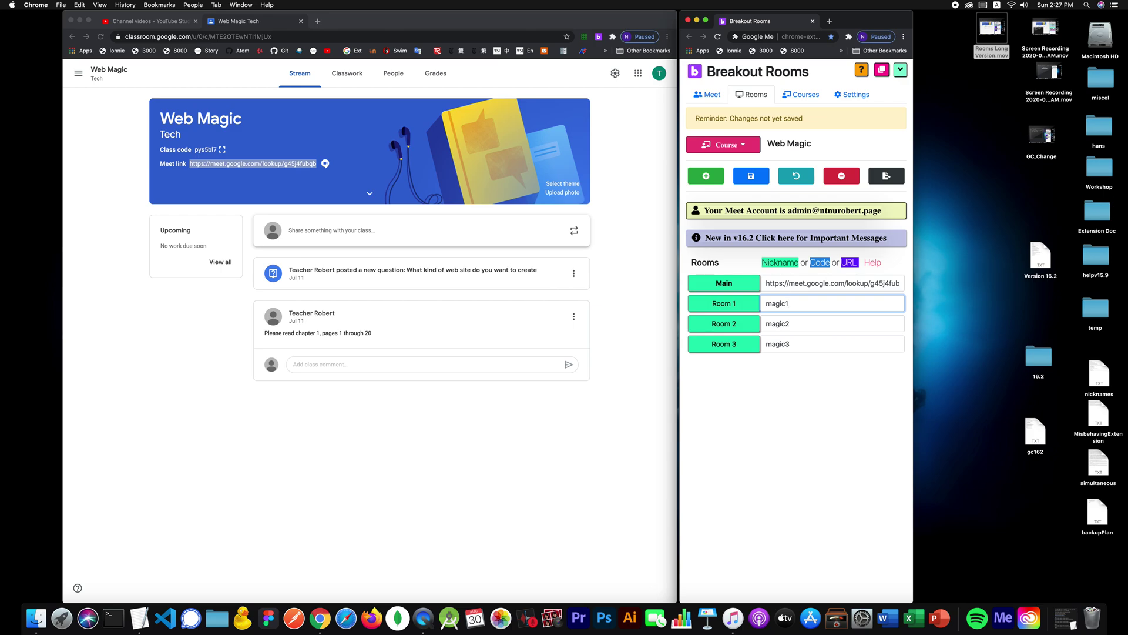
click(767, 174)
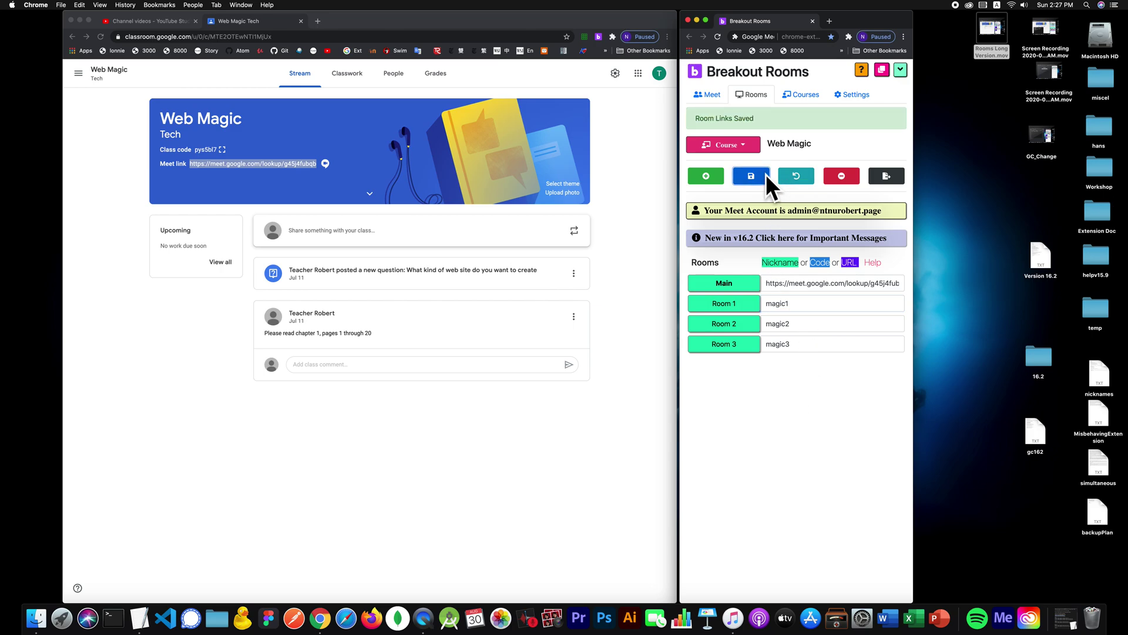
click(753, 238)
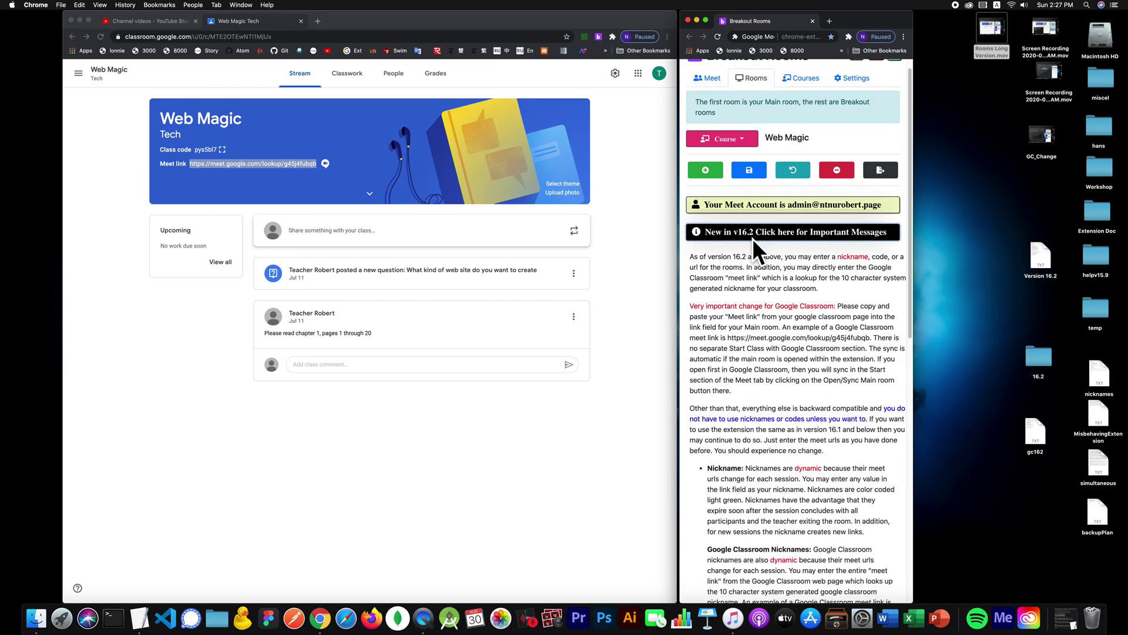
scroll(752, 238, down, 5)
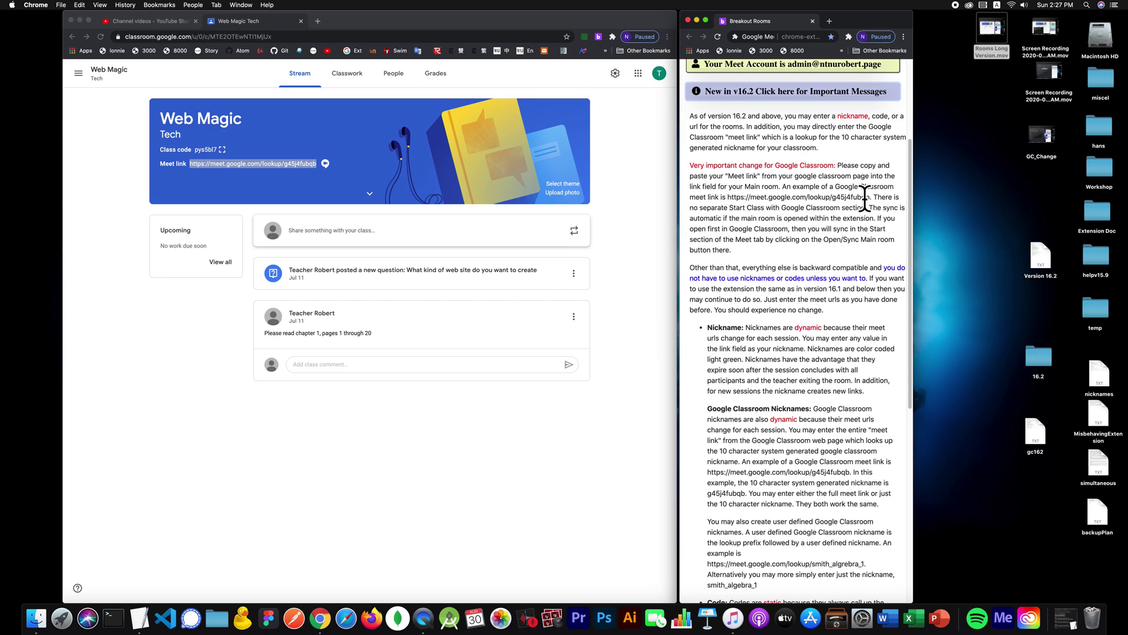
scroll(778, 141, up, 3)
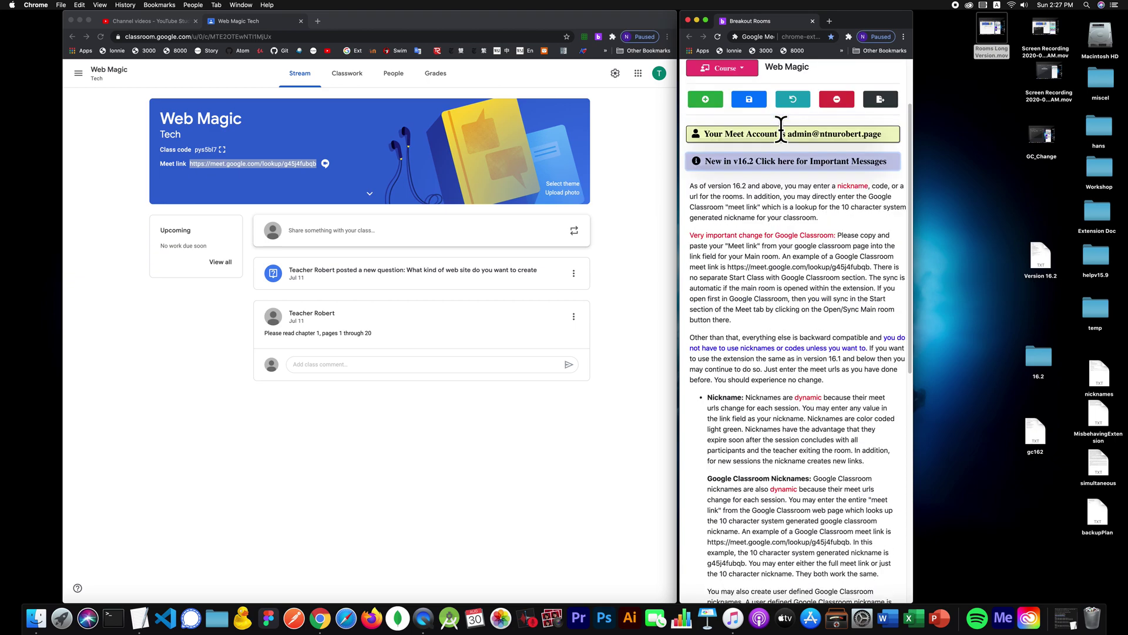
click(777, 163)
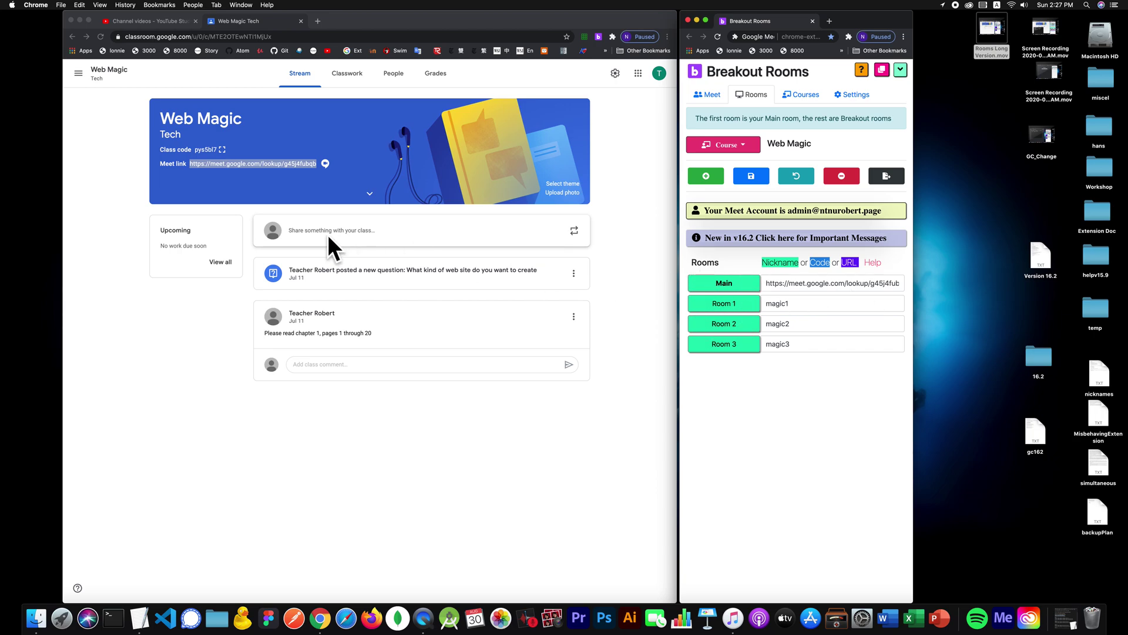
Step: Clear the Room 1–3 nicknames and save so they get automatic Meet links
click(243, 188)
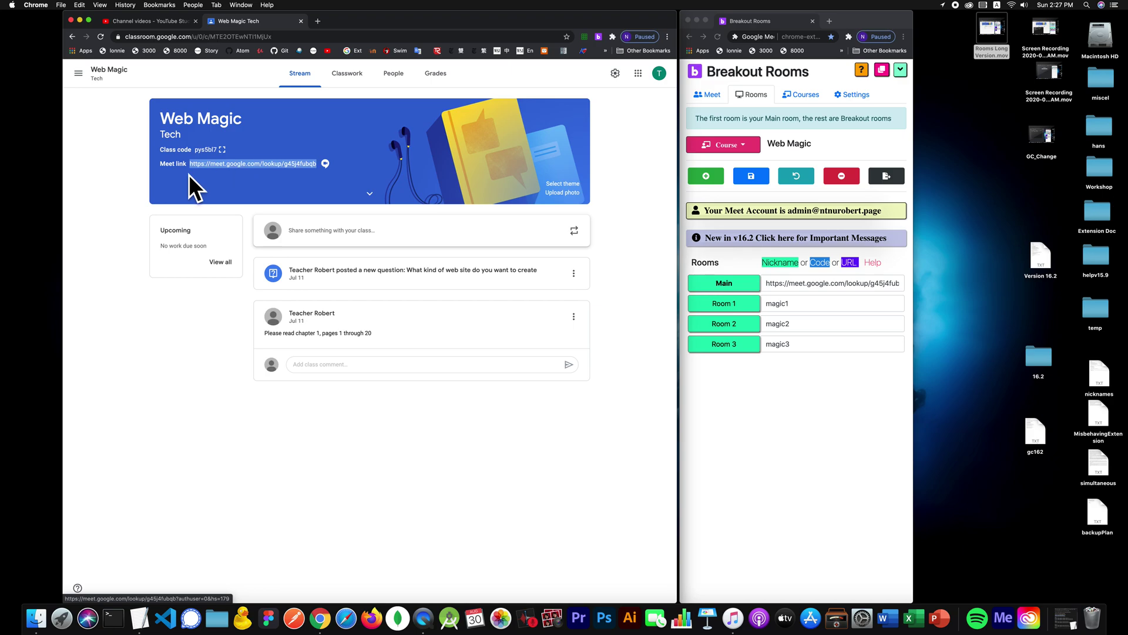
double_click(779, 302)
key(BackSpace)
click(788, 329)
double_click(786, 324)
key(BackSpace)
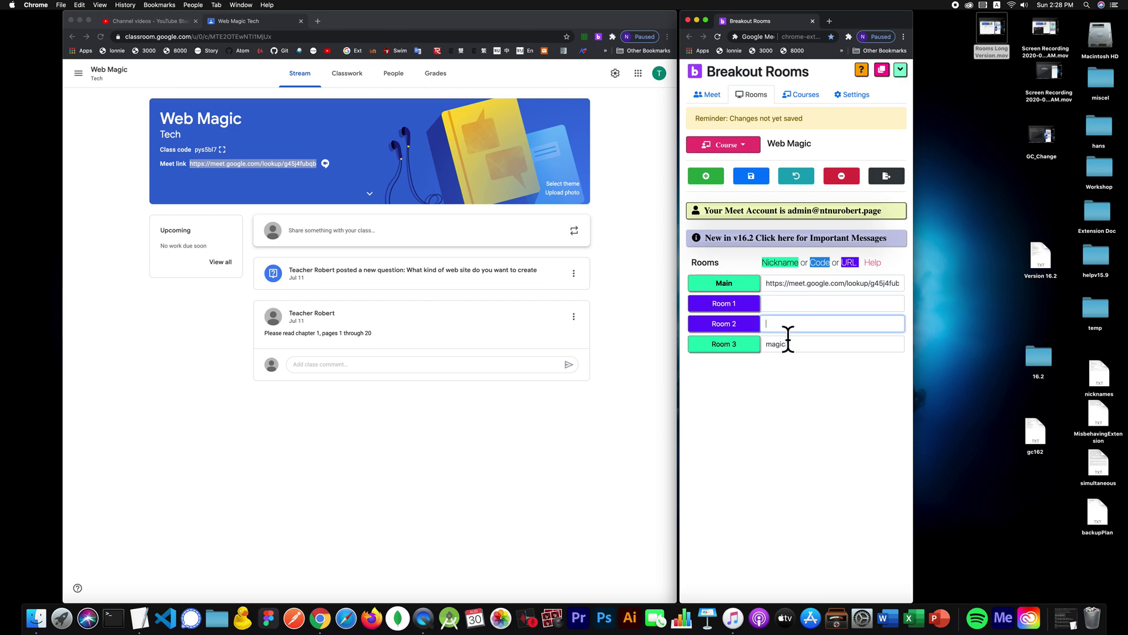
double_click(788, 342)
key(BackSpace)
click(756, 175)
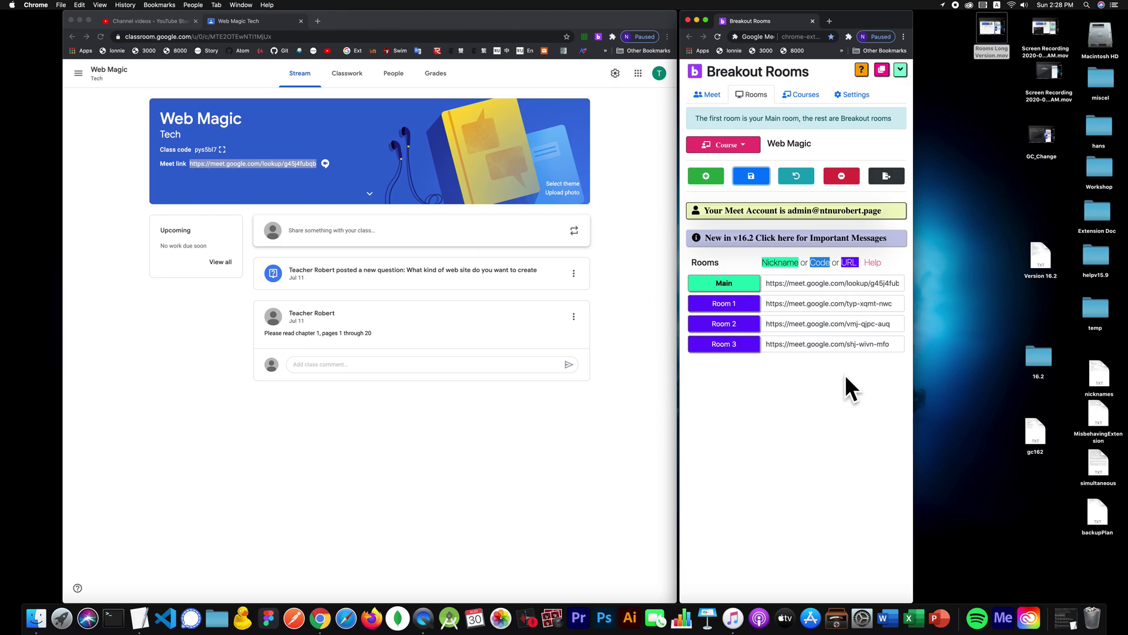
Step: Overwrite the generated Room 1–3 URLs with magic1, magic2 and magic3 and save
click(772, 306)
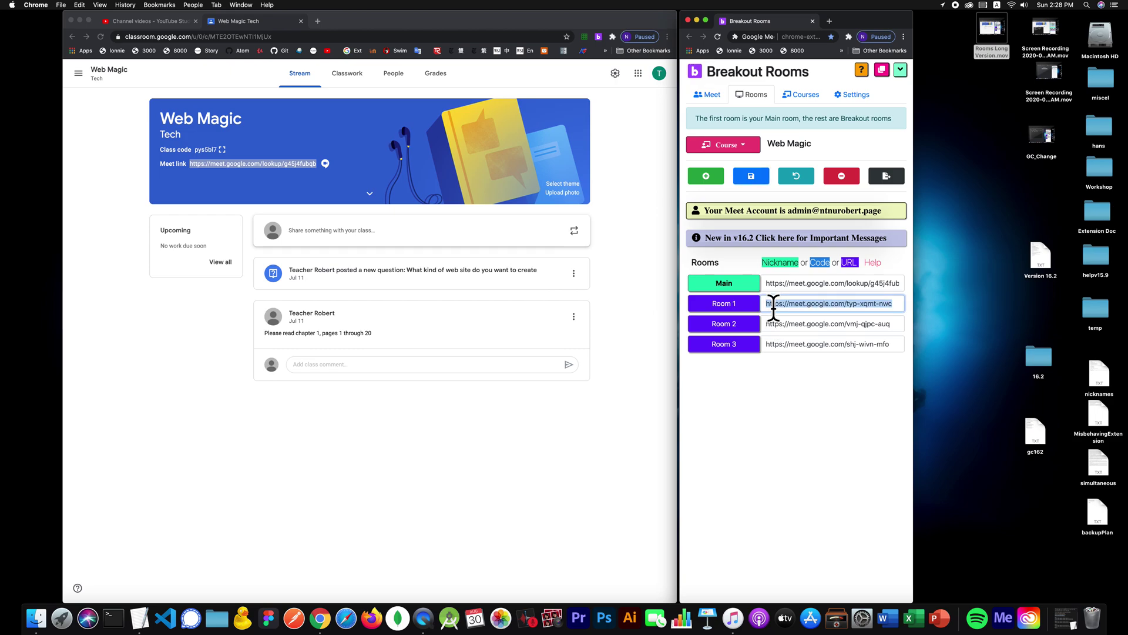
text(magic1)
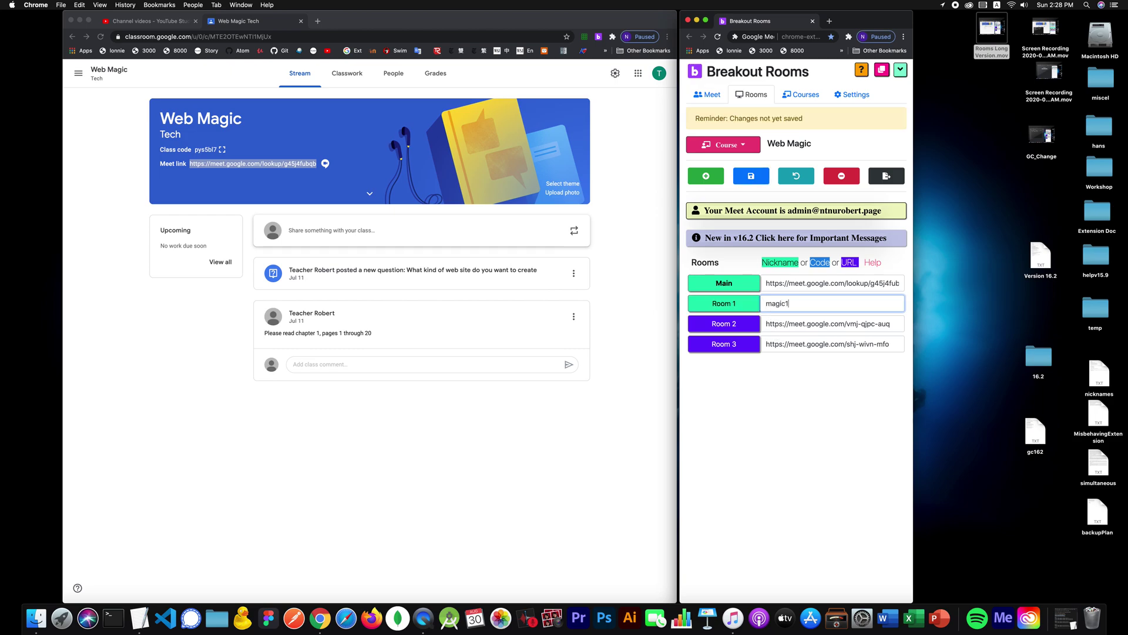
key(Tab)
text(mag)
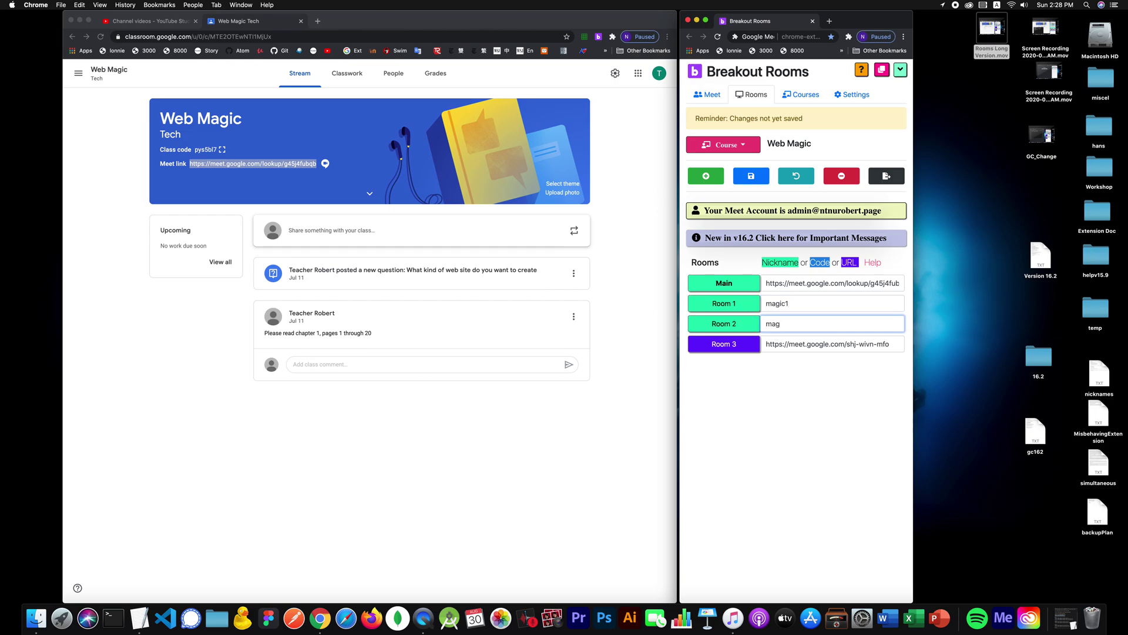
text(ic2)
key(Tab)
text(m)
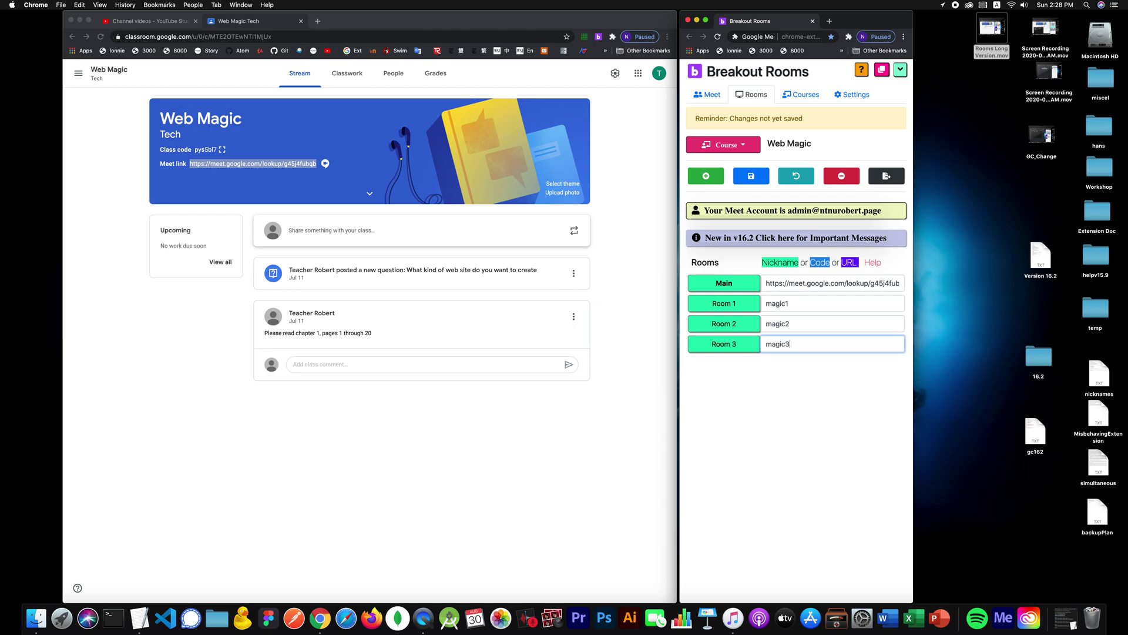
click(765, 173)
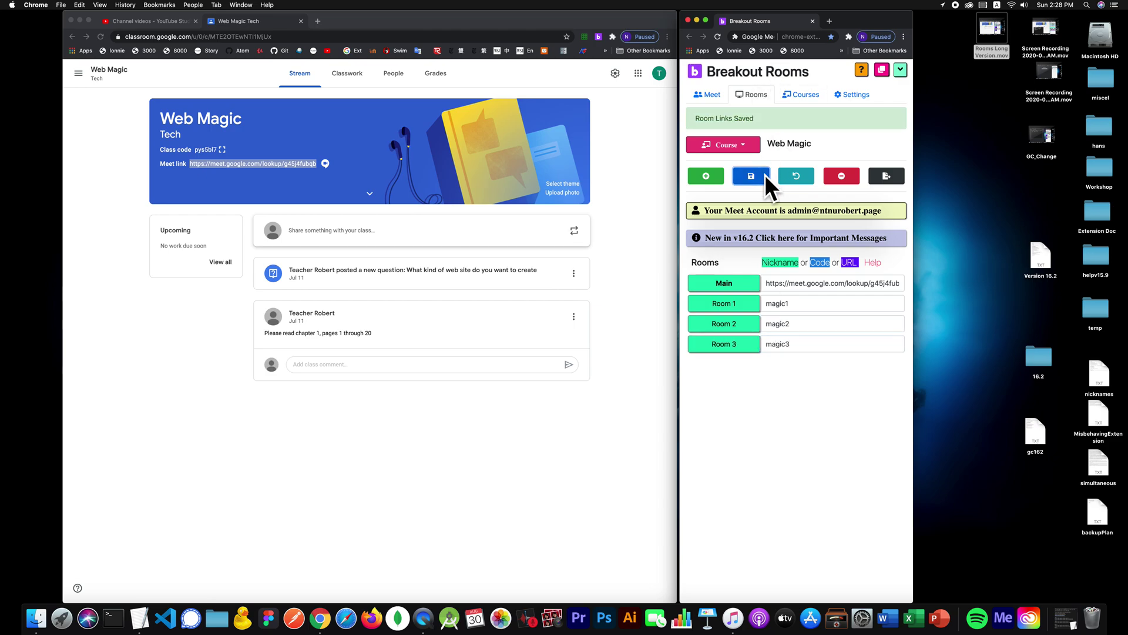
Step: Start the class and open the Main room and breakouts together
click(714, 93)
click(789, 318)
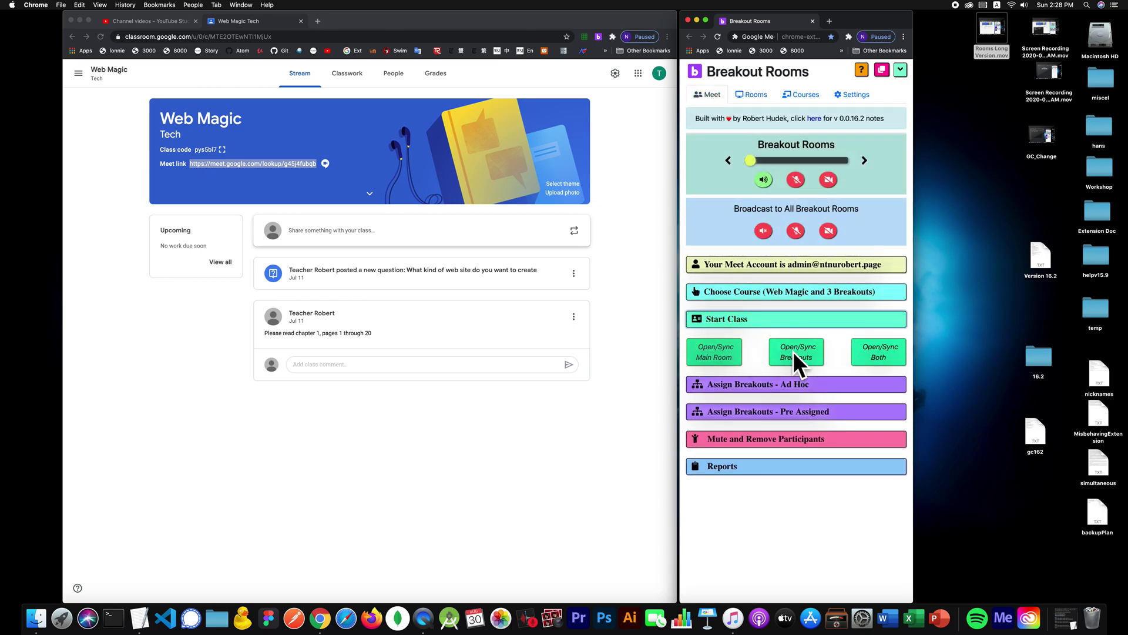
click(880, 353)
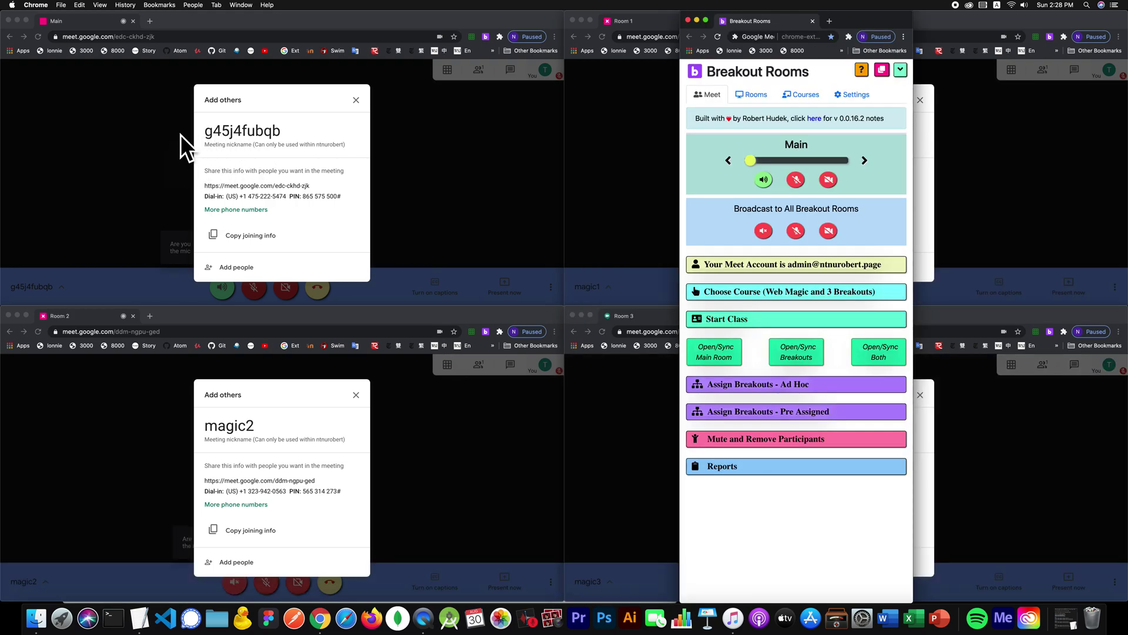
Step: Dismiss the Add others dialogs in the Main, Room 2 and Room 1 calls
click(143, 158)
click(107, 418)
click(598, 206)
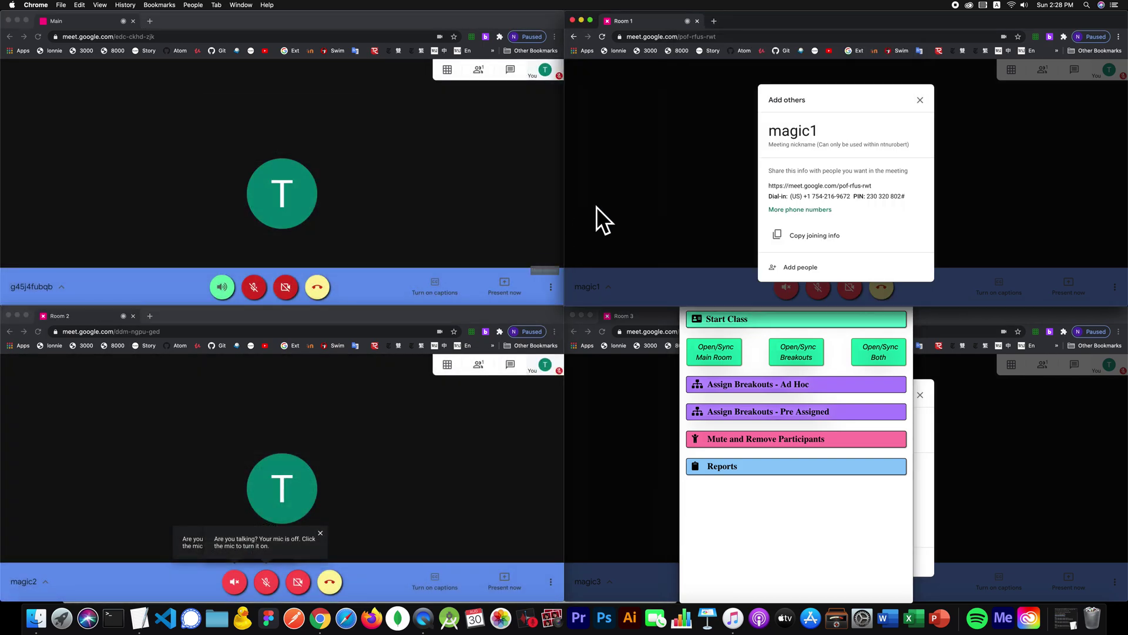
click(597, 206)
click(642, 418)
Step: Dismiss Room 3's Add others dialog and rearrange the Breakout Rooms window
click(709, 429)
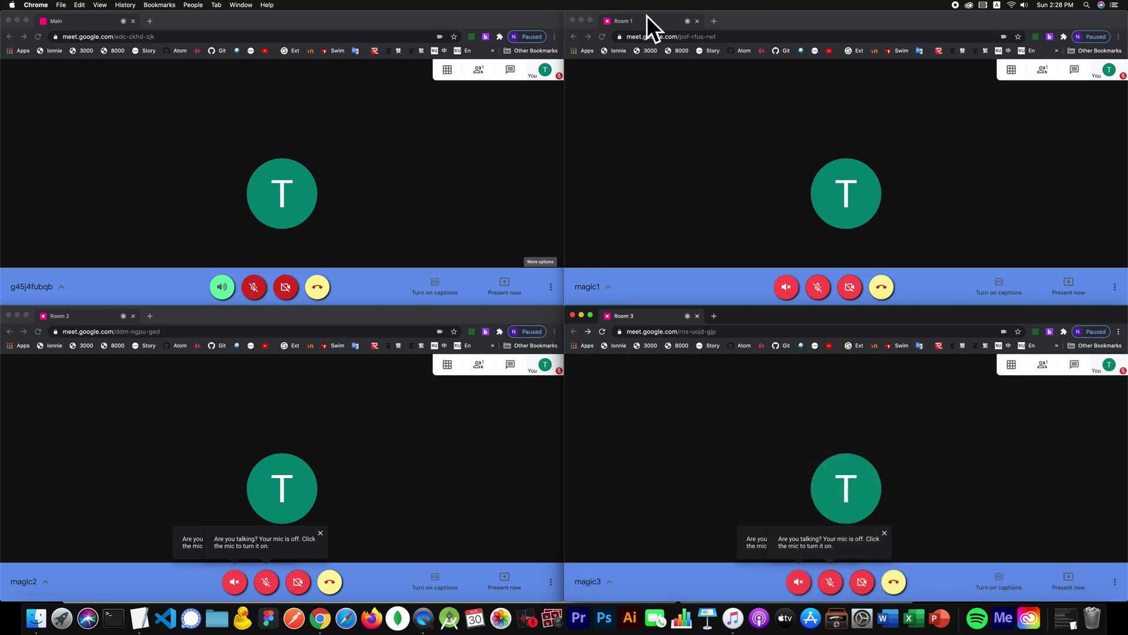
click(1049, 36)
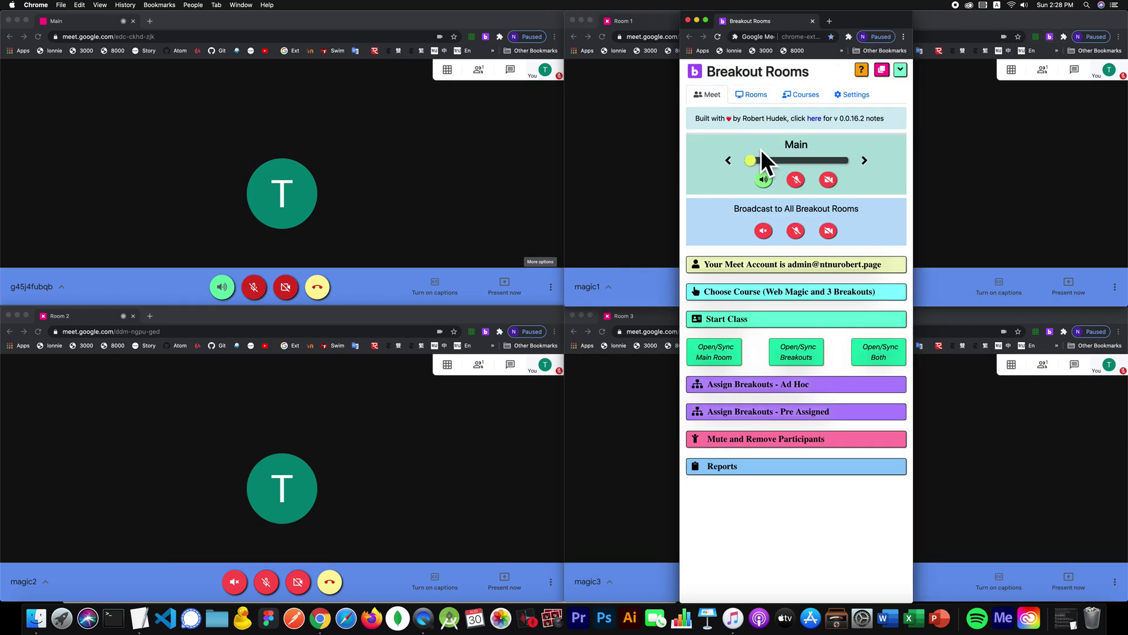
click(770, 317)
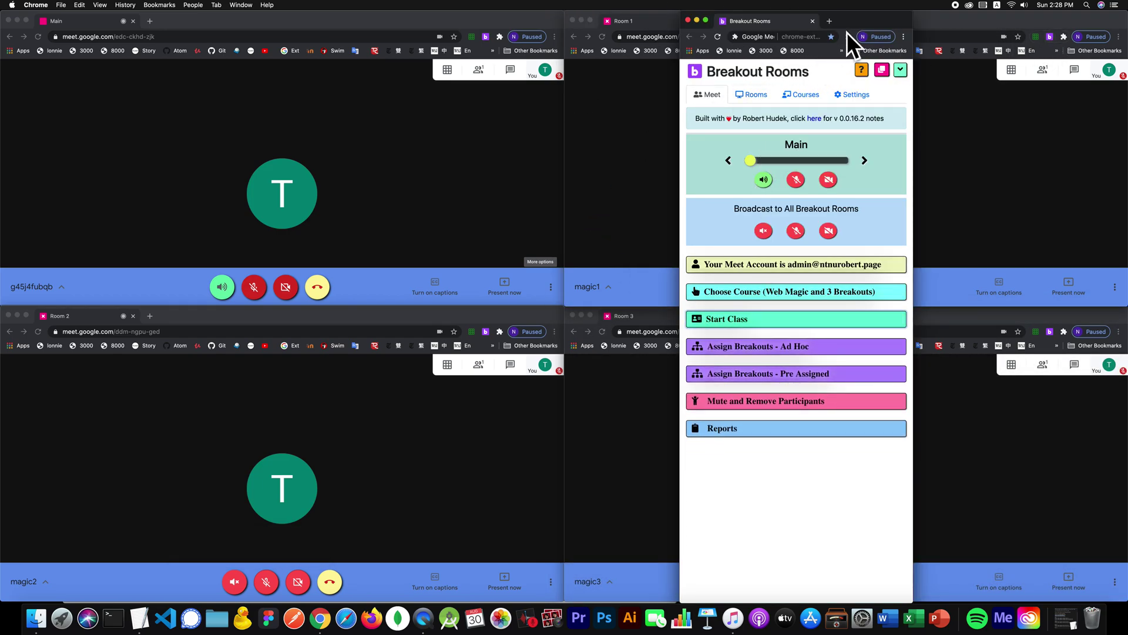
drag(855, 17, 809, 5)
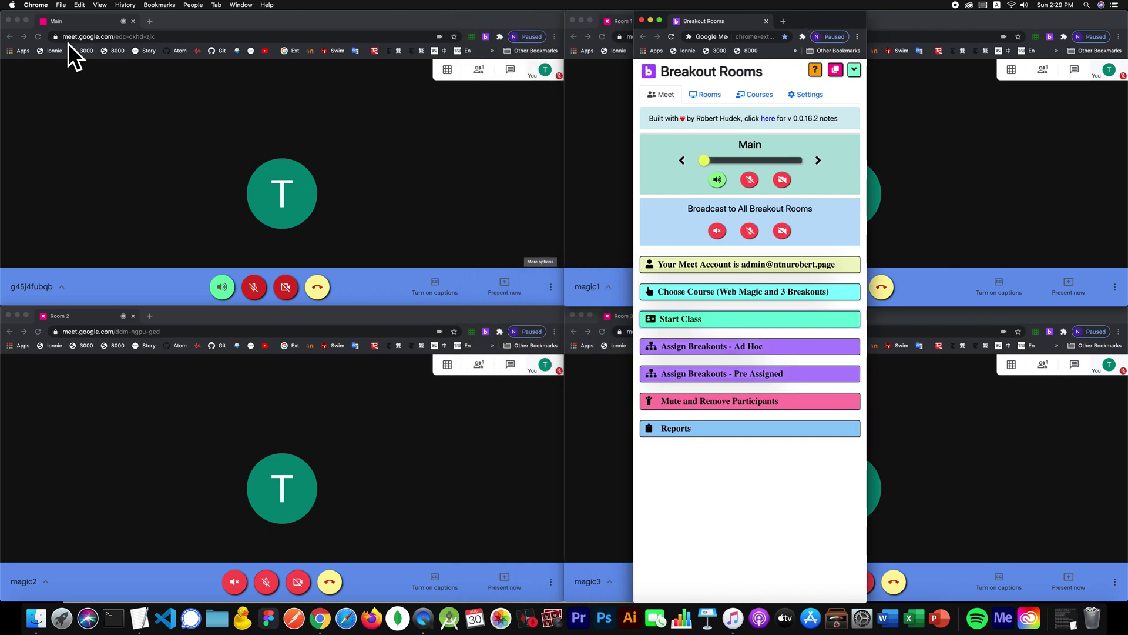
click(241, 6)
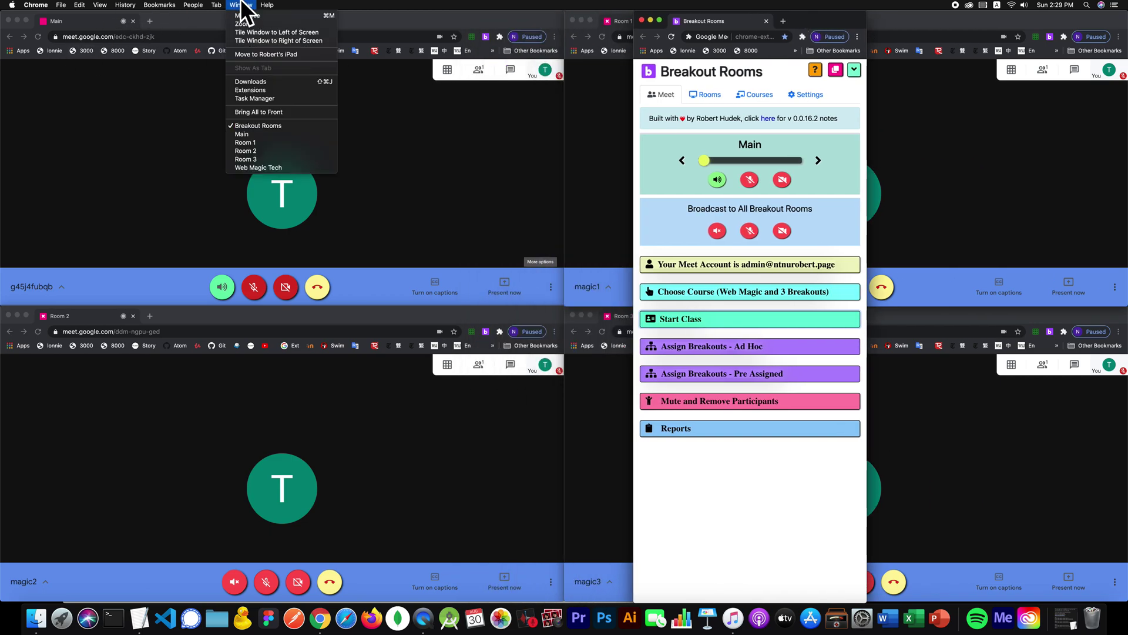
click(186, 19)
Step: Uncover the Classroom window and open the class Meet link in a new tab
drag(185, 19, 210, 190)
click(240, 144)
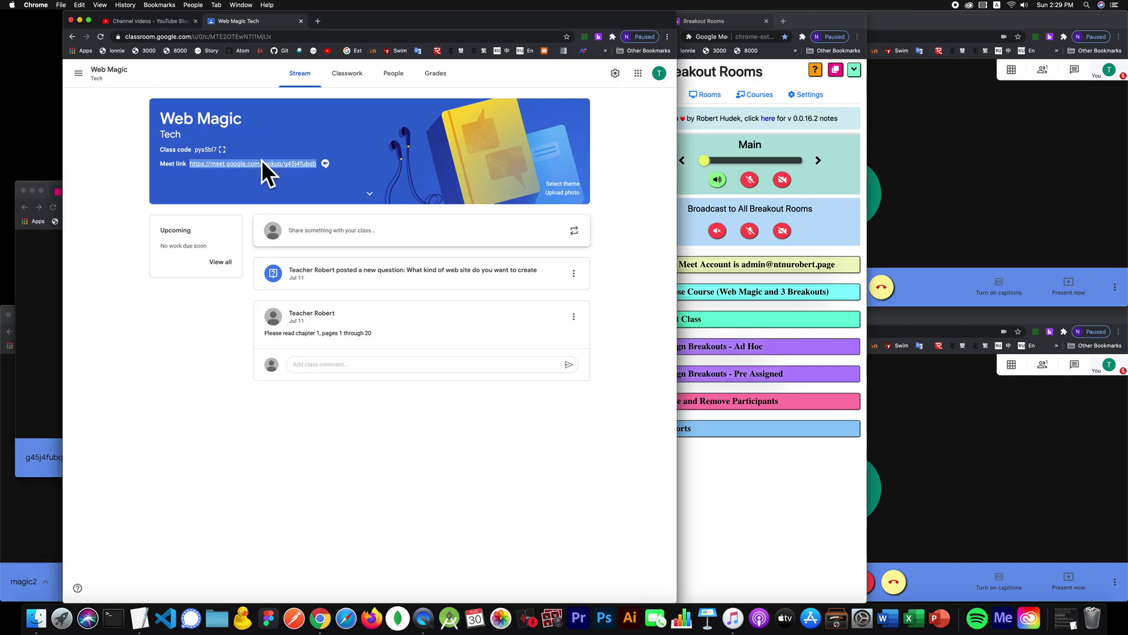
click(20, 259)
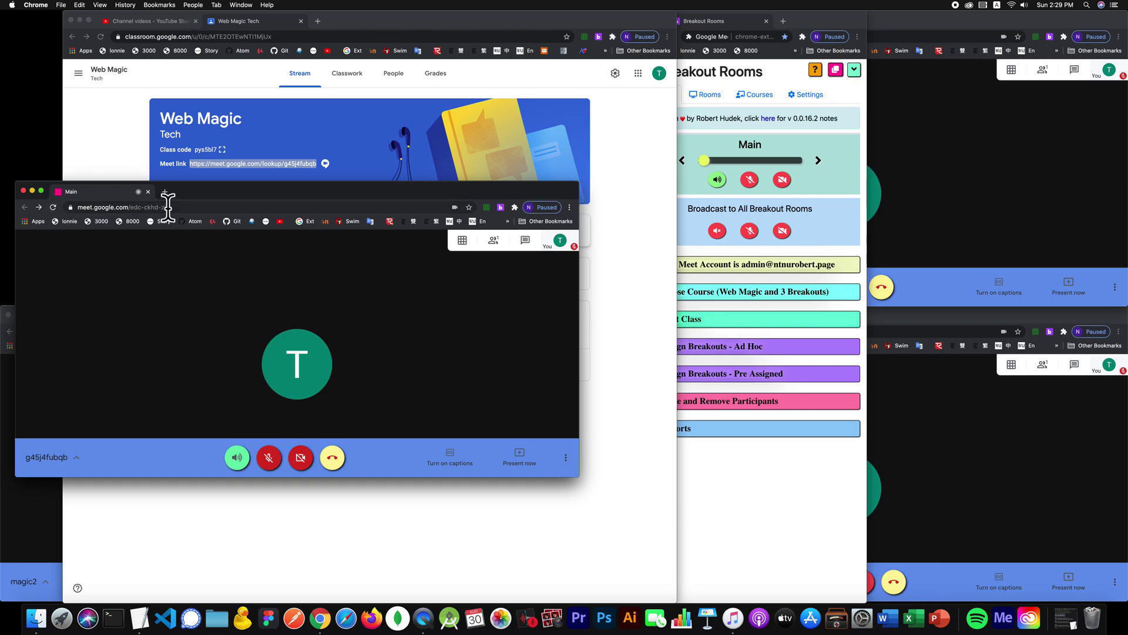
click(298, 123)
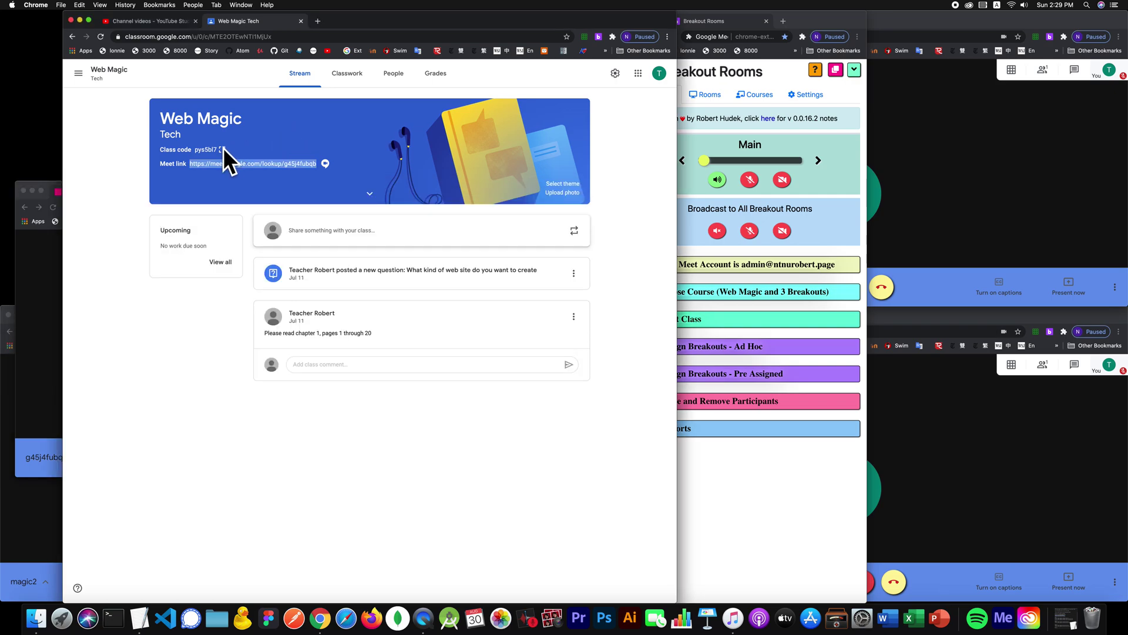
click(280, 165)
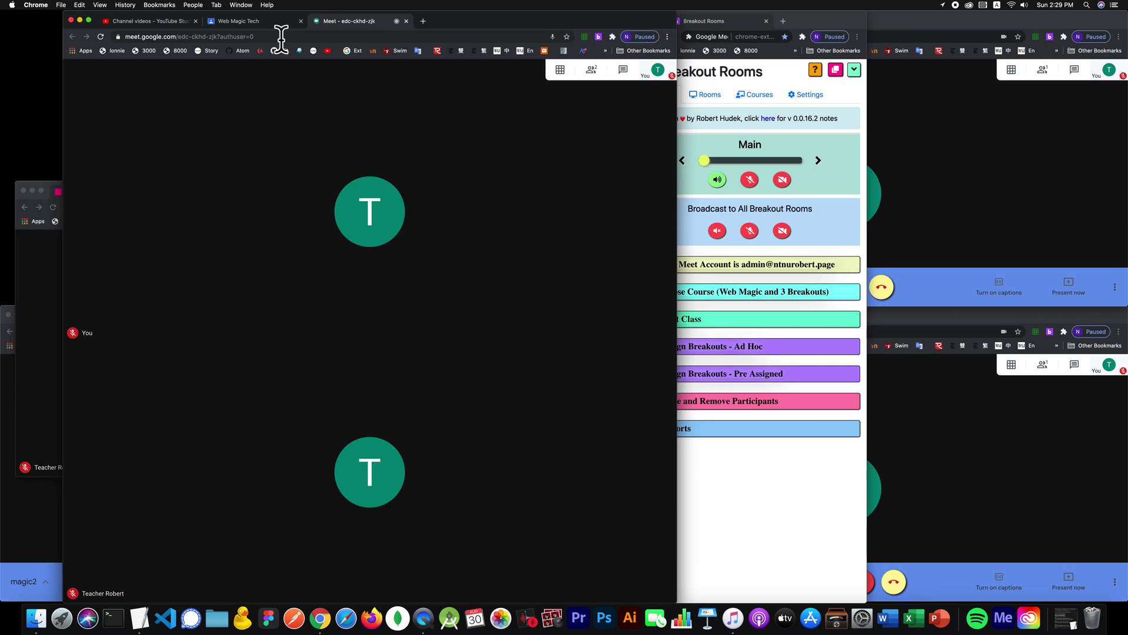
Step: Replace the old room URL list with the Main Meet link including ?authuser=0
click(281, 37)
key(super+c)
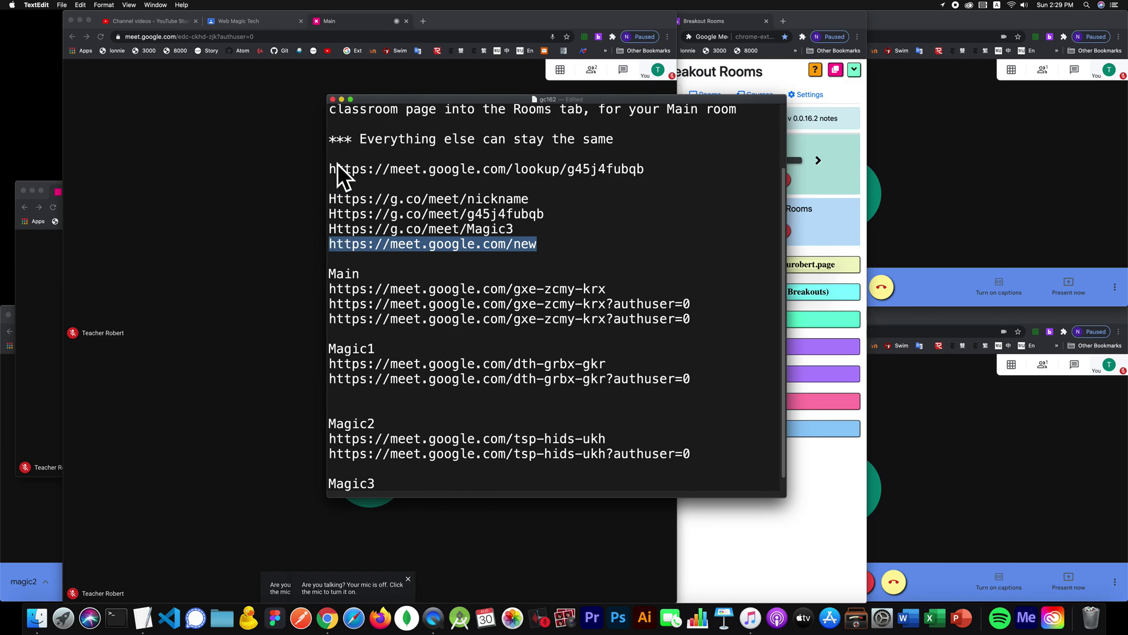
click(332, 165)
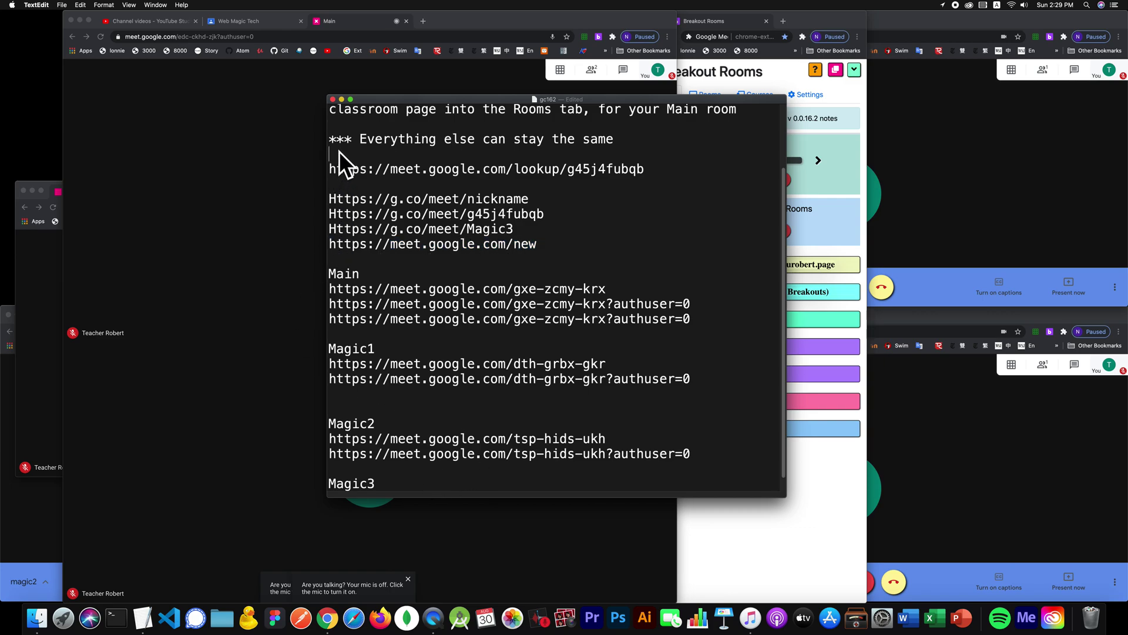
drag(339, 150, 494, 535)
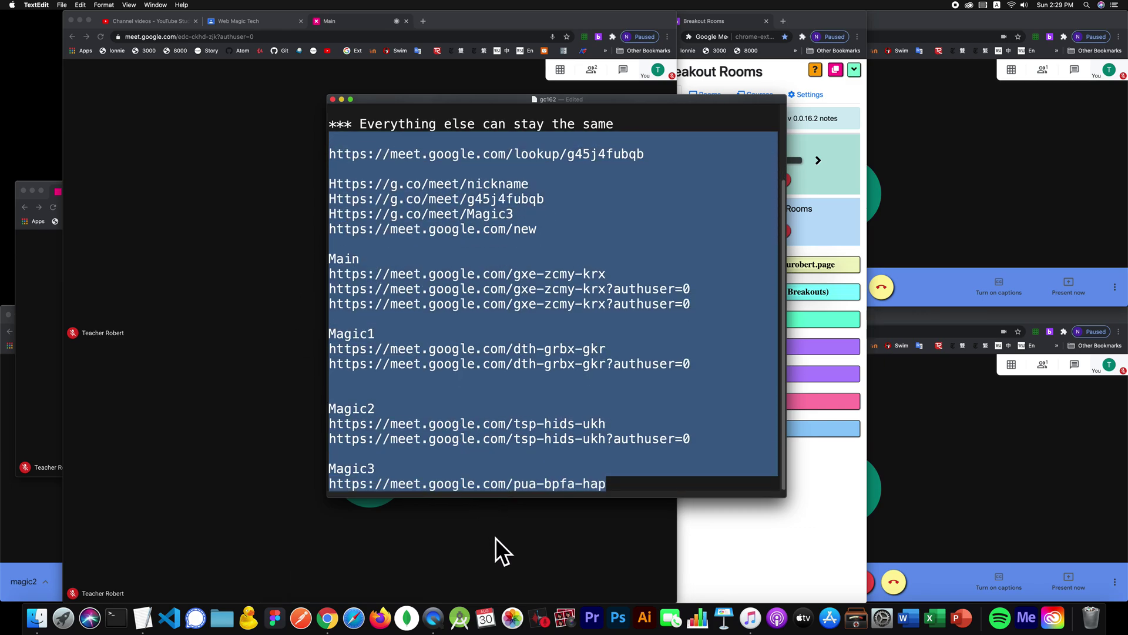
key(BackSpace)
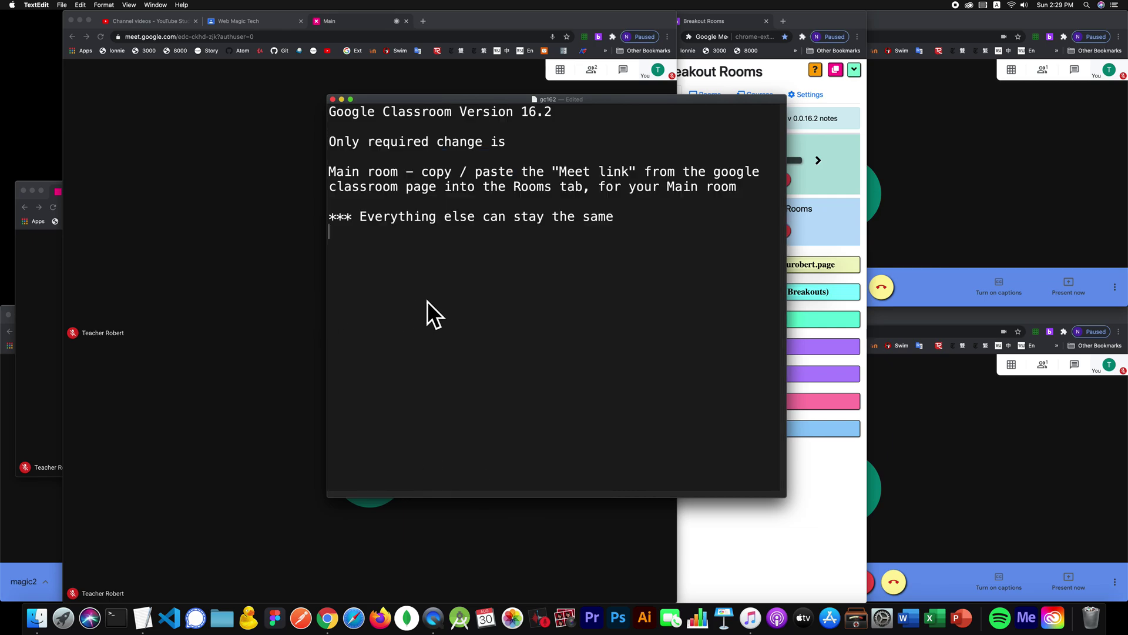
key(super+v)
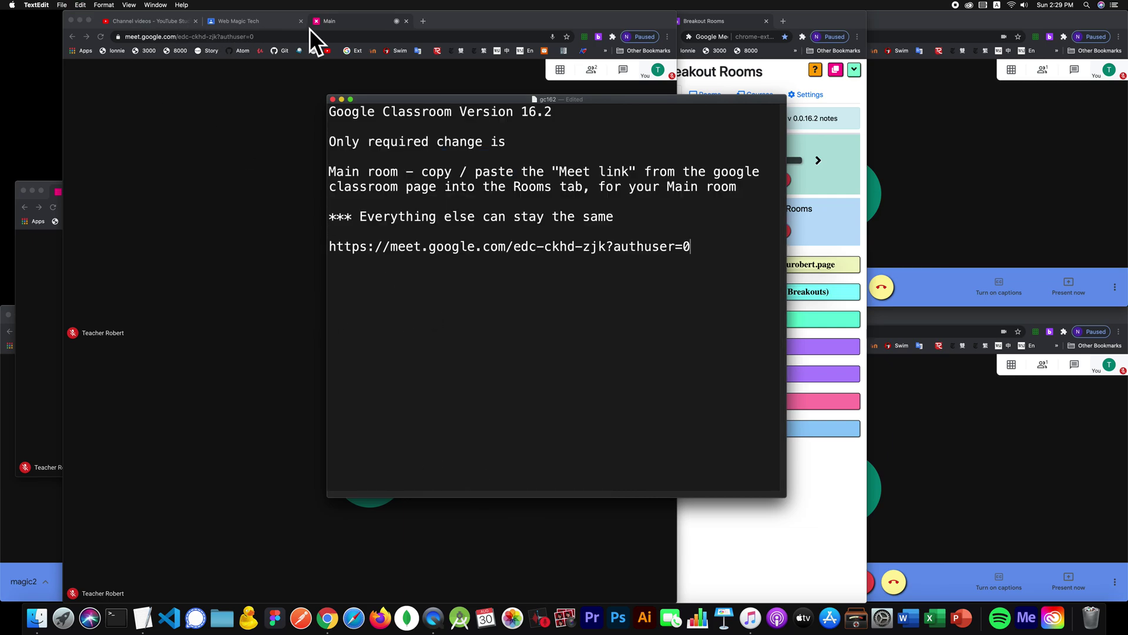
Step: Copy the Main meeting's short address and paste it on a new line below
click(25, 268)
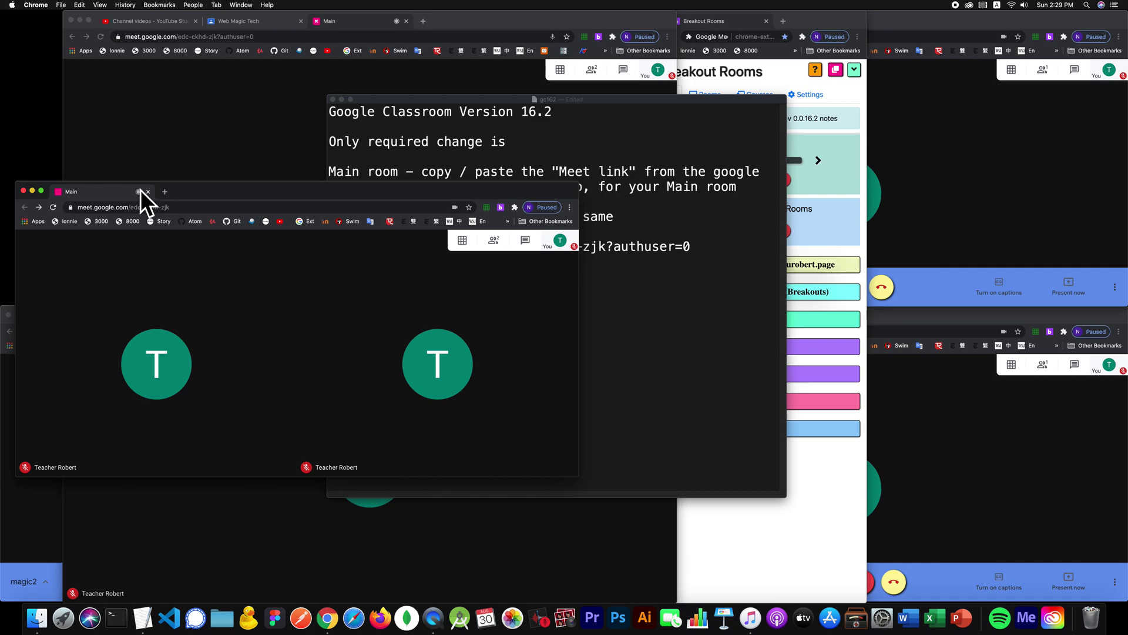
click(183, 207)
key(super+c)
click(658, 305)
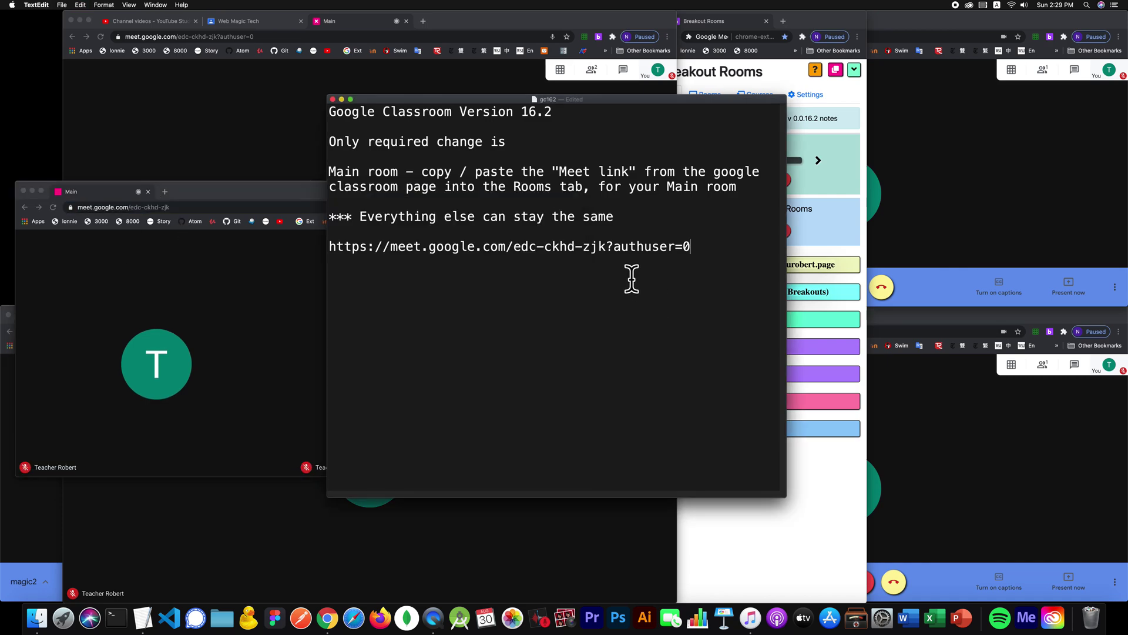
key(Return)
key(super+v)
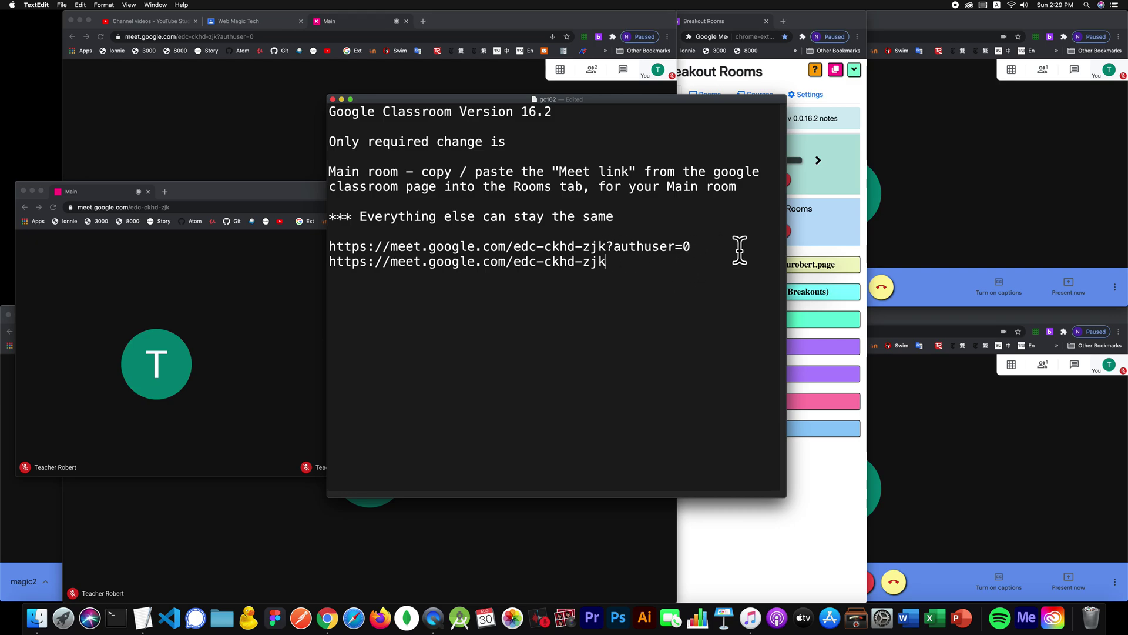
Step: Highlight the authuser=0 part and the Version 16.2 heading, then move the notes aside
drag(702, 245, 613, 245)
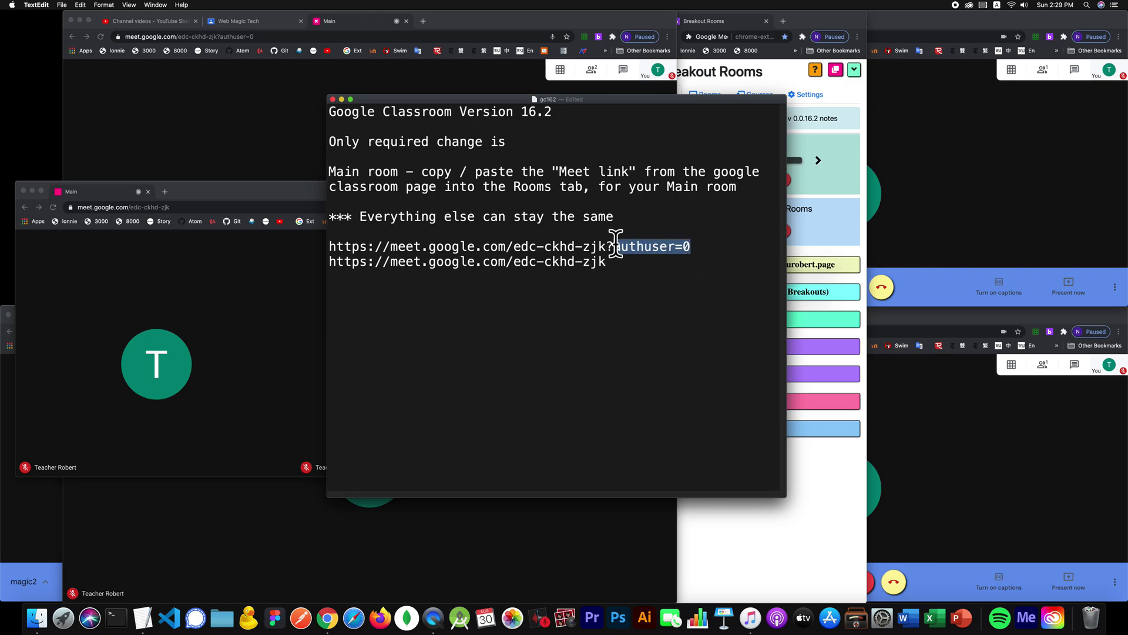
click(654, 332)
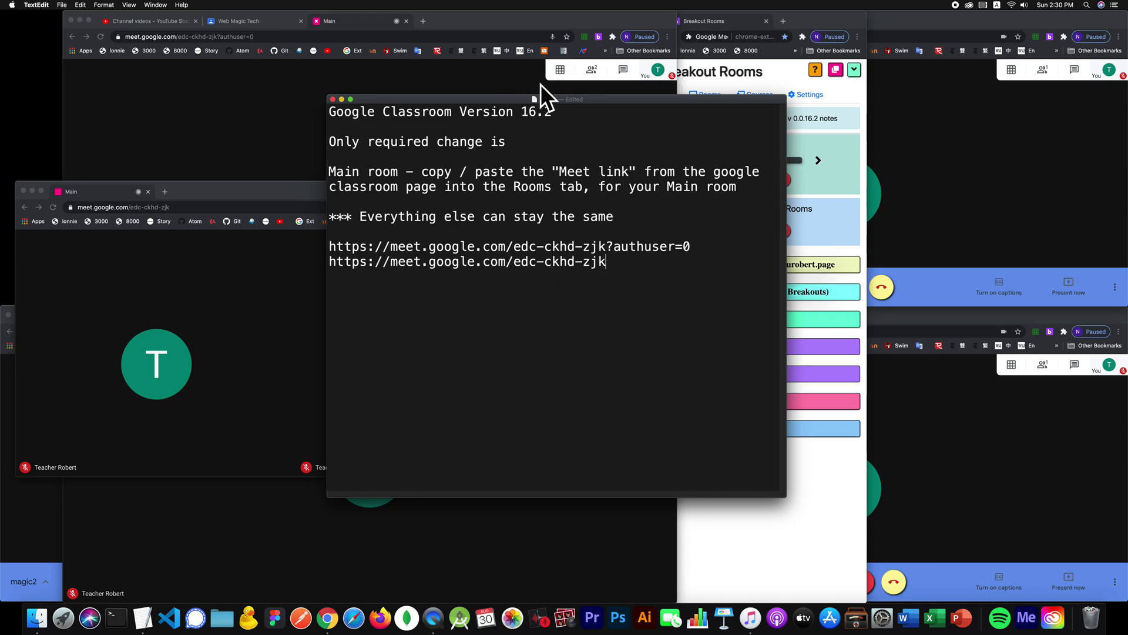
drag(615, 111, 513, 88)
drag(644, 94, 450, 74)
click(718, 90)
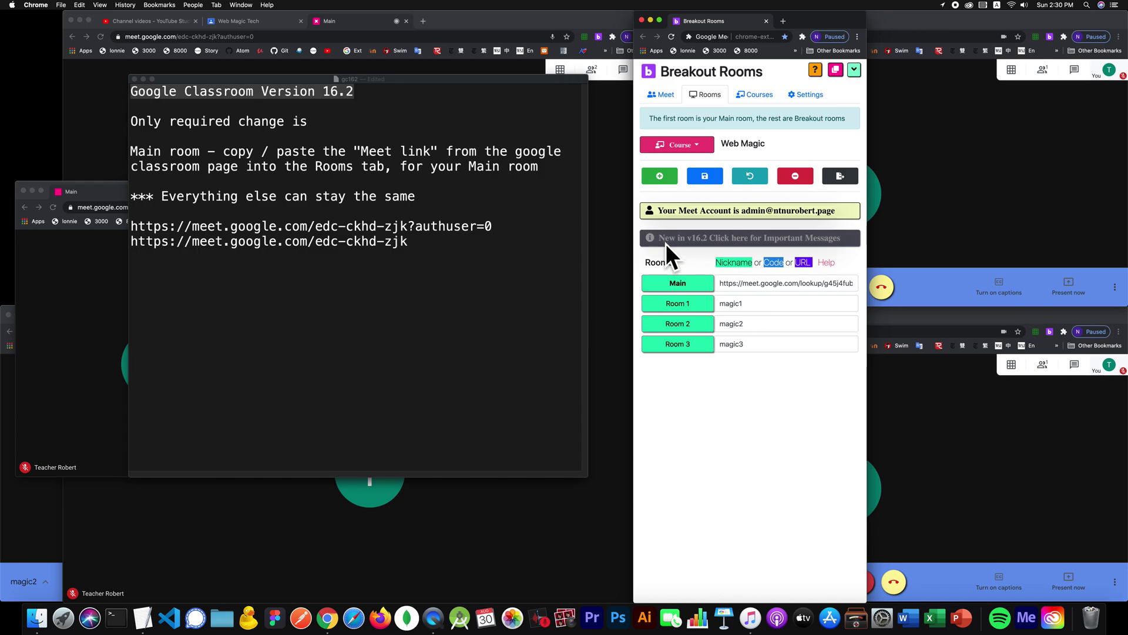
Step: Add two new room rows below Room 3, named Room 4 and Room 5
click(669, 178)
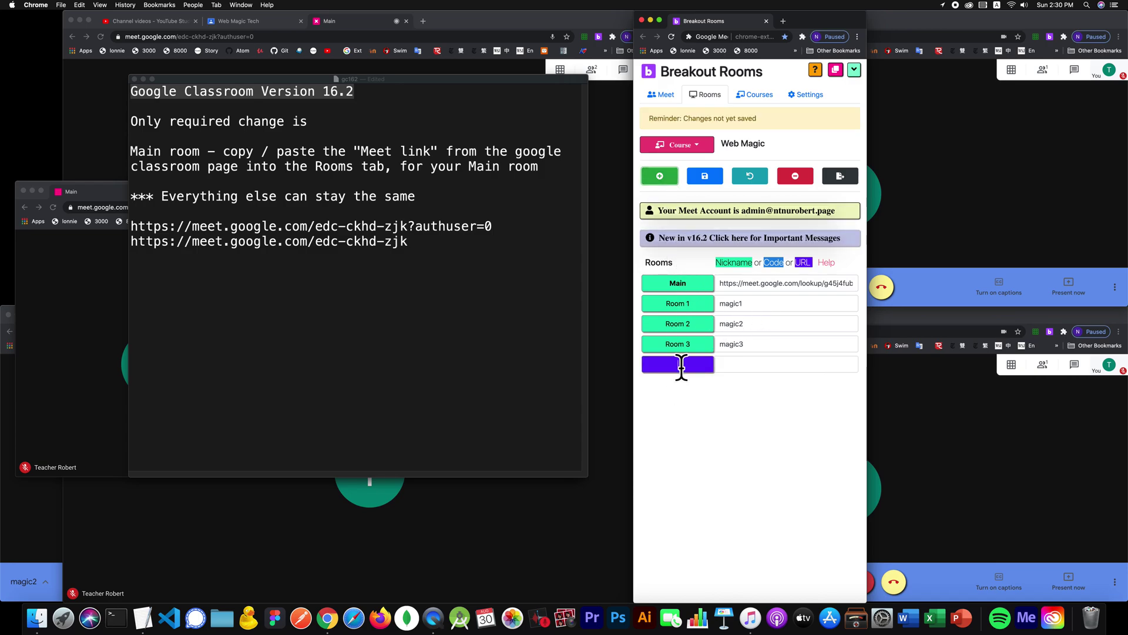
text(Room 4)
click(665, 175)
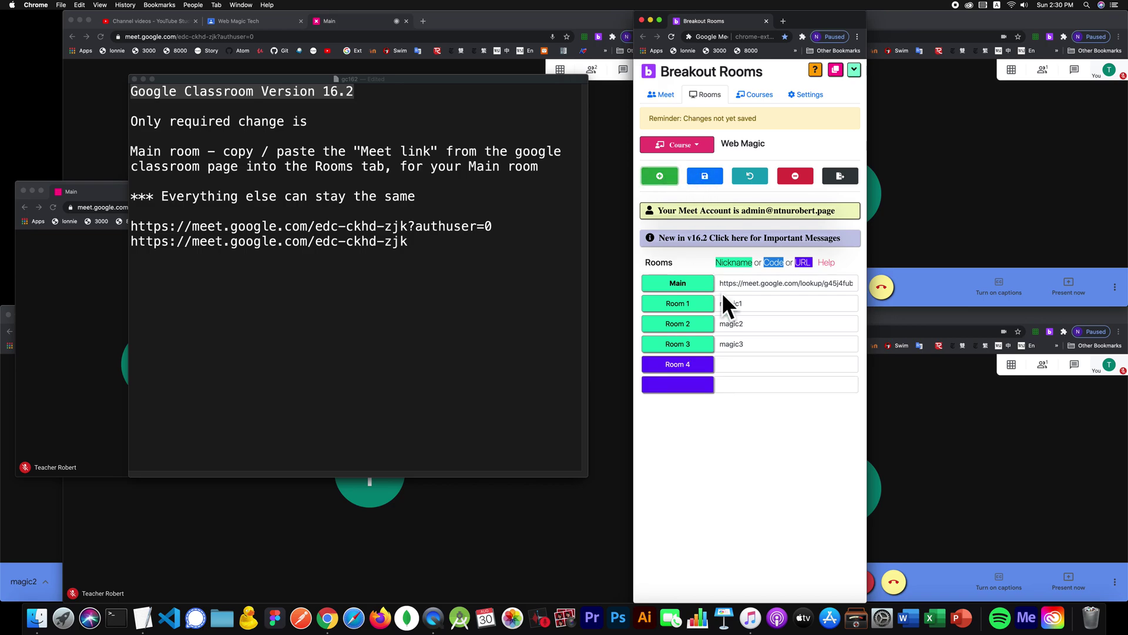
click(685, 382)
text(Room 5)
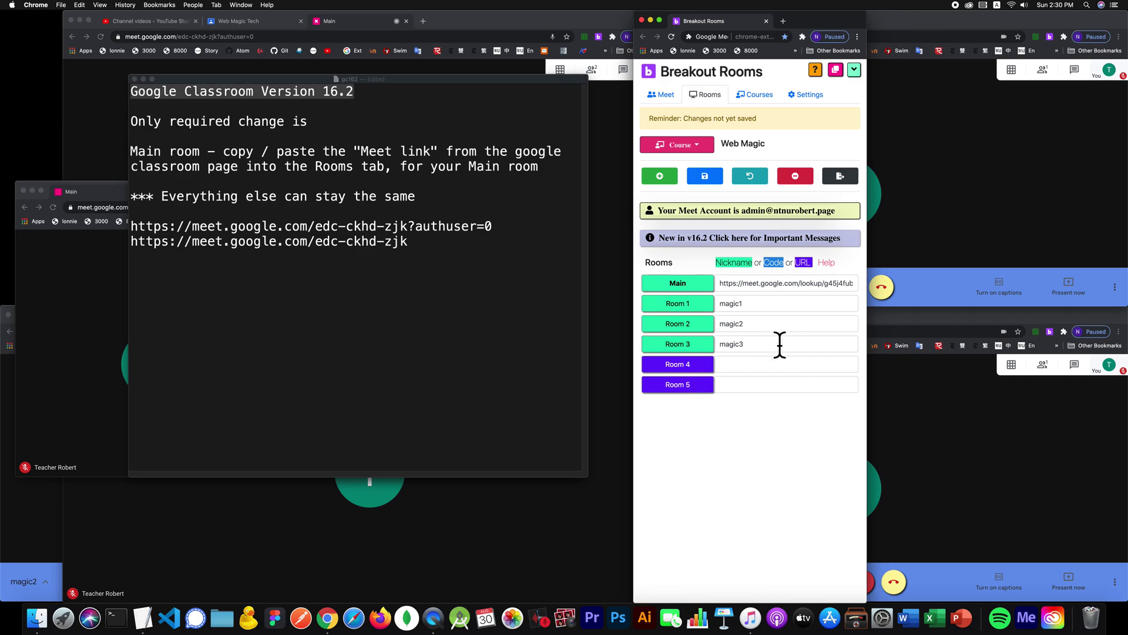
Step: In the notes document, select the meeting code in the second link, then place the cursor at that link's end
click(404, 243)
drag(403, 243, 320, 246)
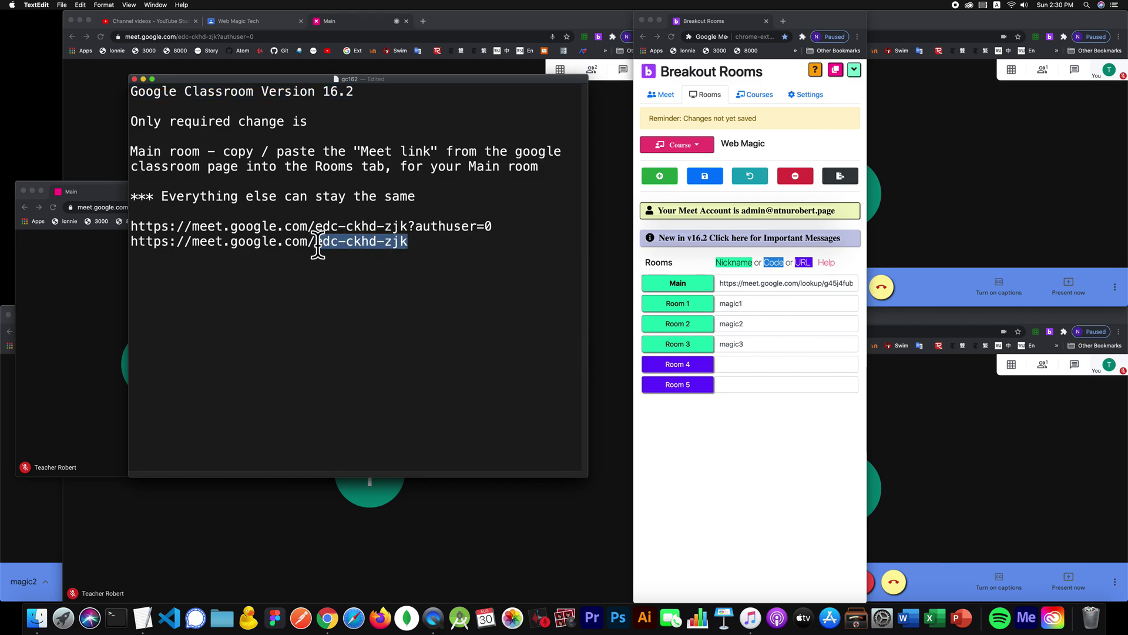
click(272, 304)
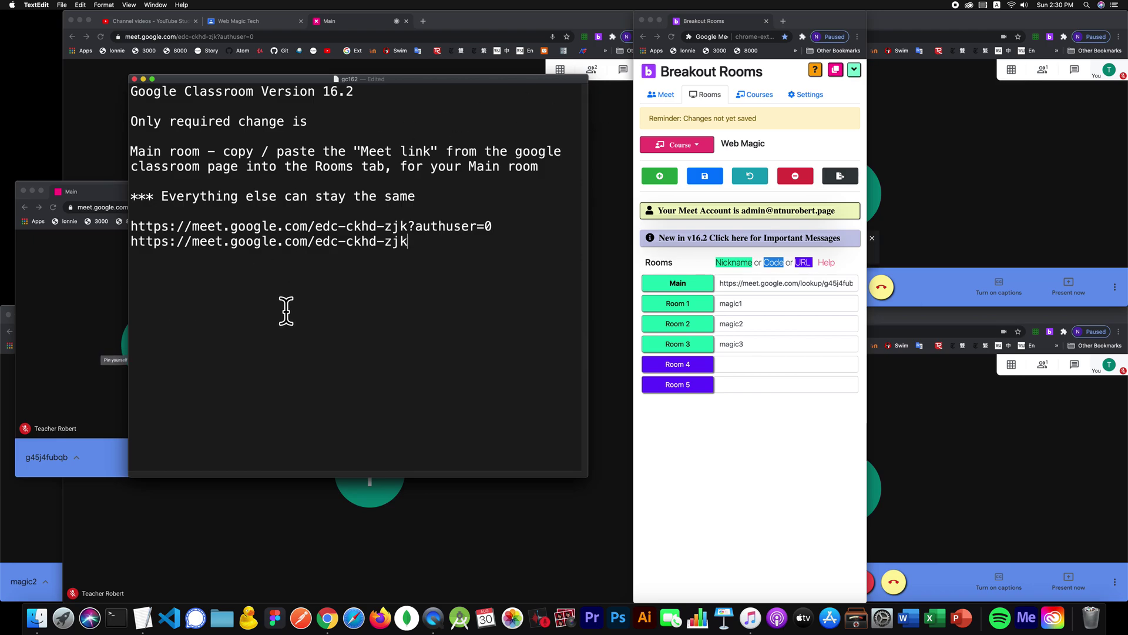
key(Return)
text(htt)
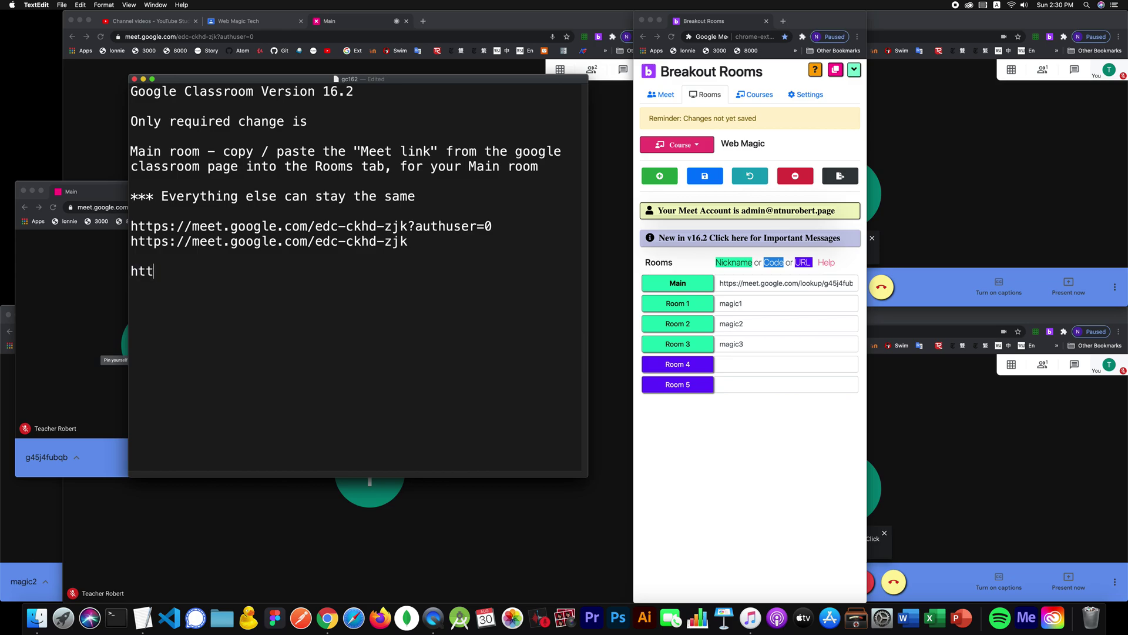
text(ps://meet.google.com)
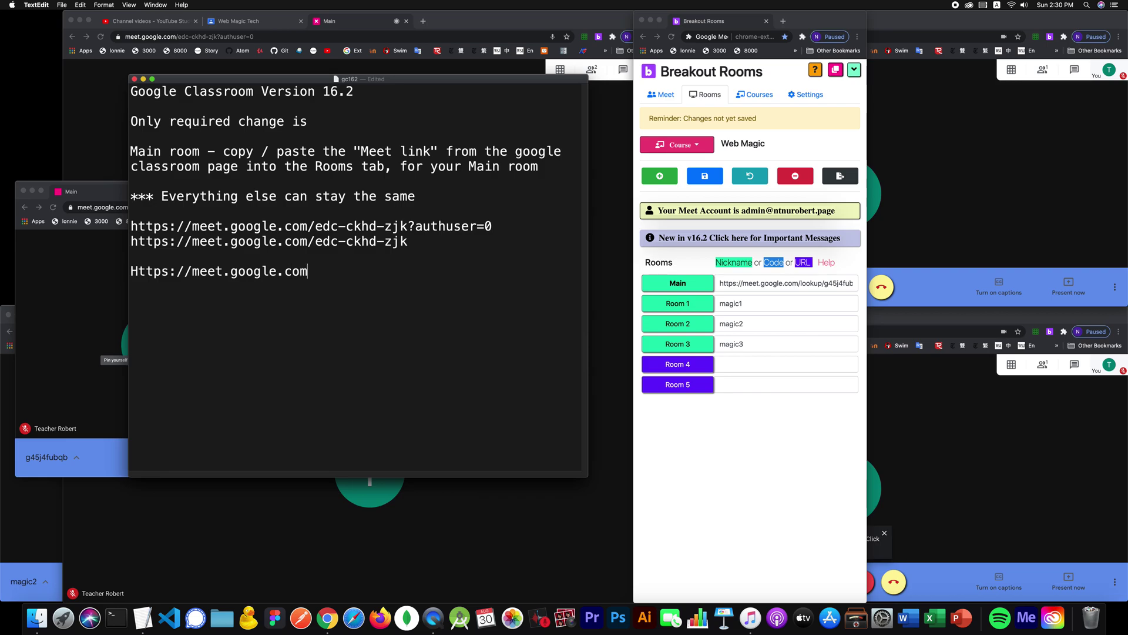
text(/new)
key(Return)
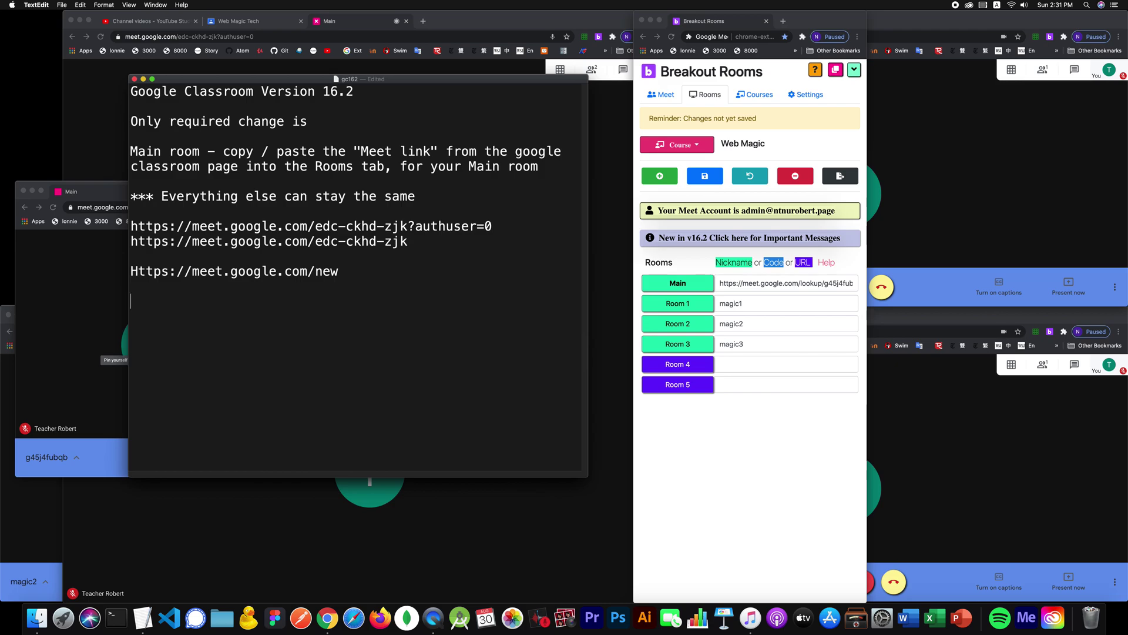
text(https://meet.googl.e)
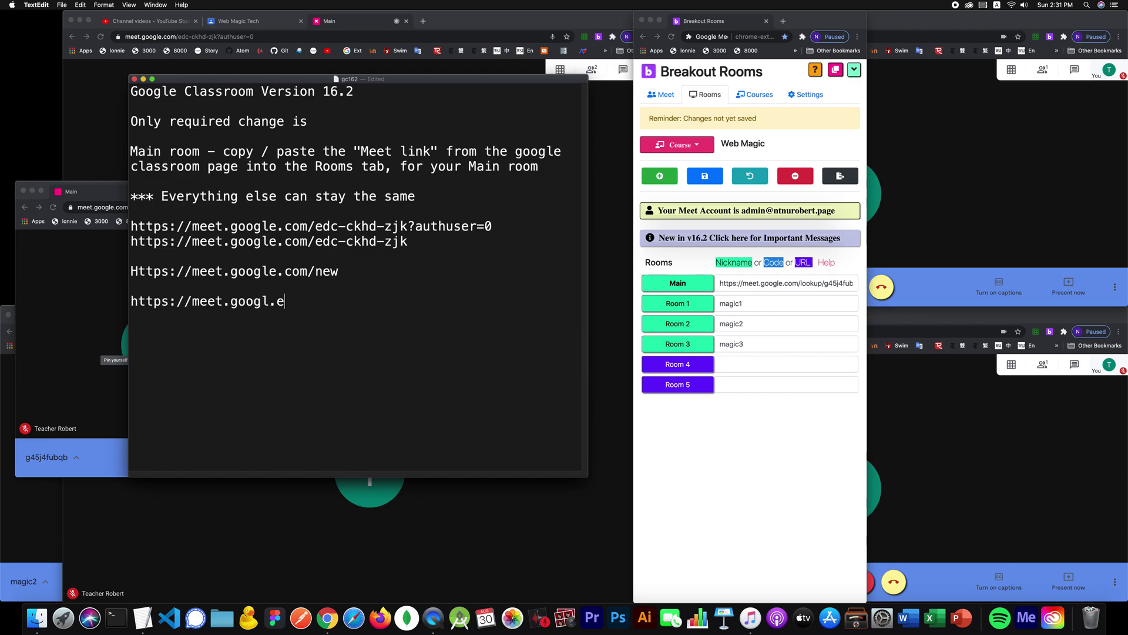
key(BackSpace)
key(BackSpace)
text(e.com/shortcut)
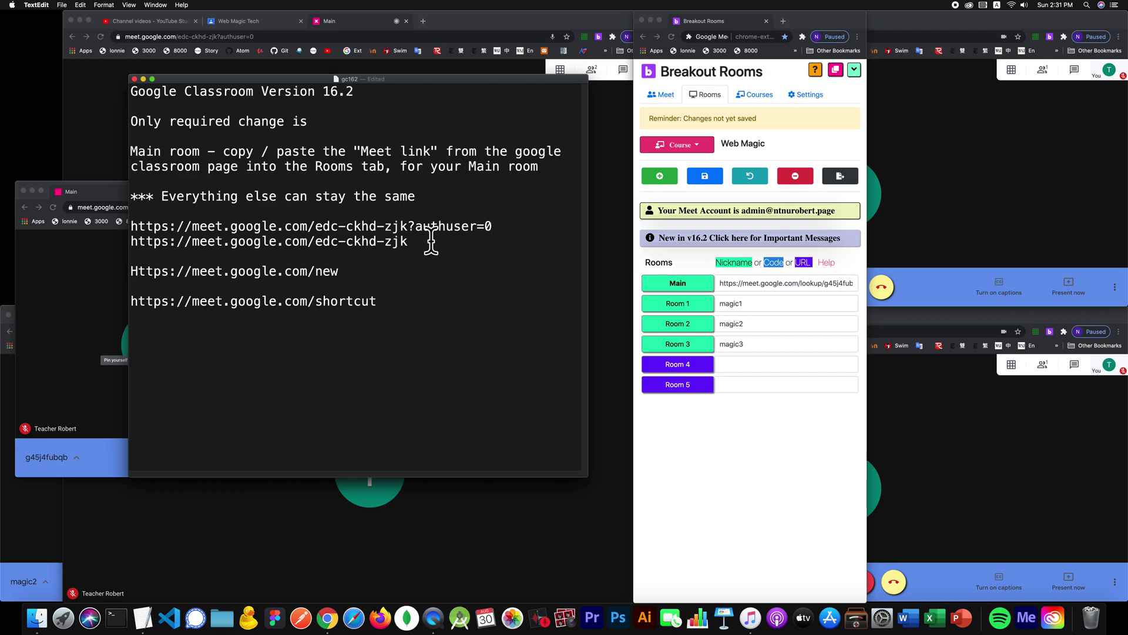
drag(341, 272, 130, 271)
key(super+c)
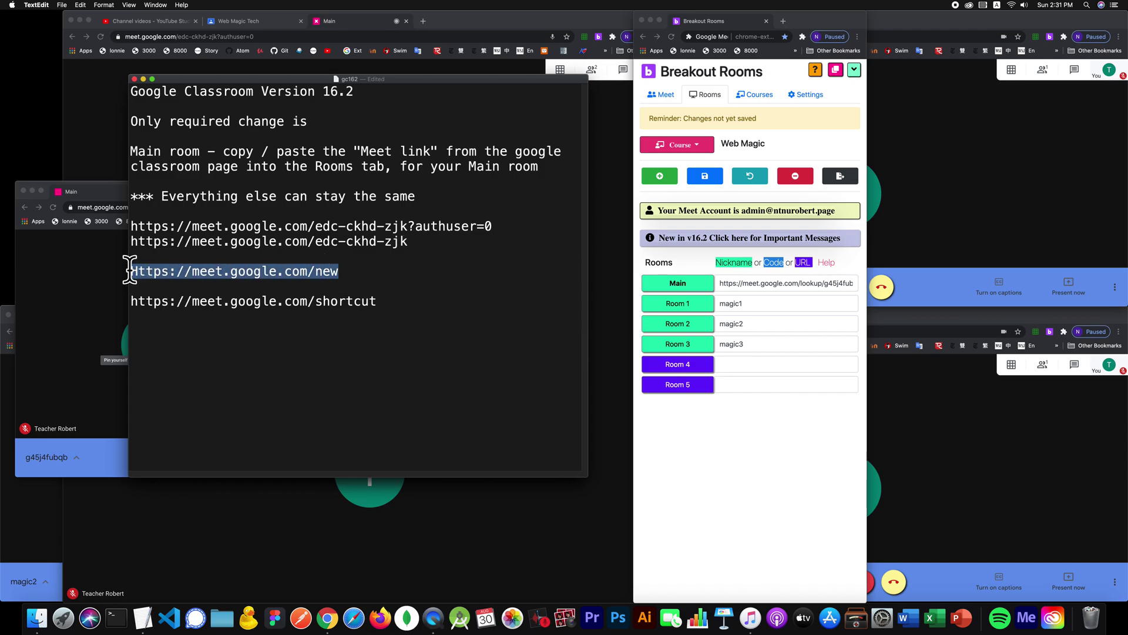
Step: Load the copied /new link in a new Chrome tab to start a meeting, and select its address
click(960, 23)
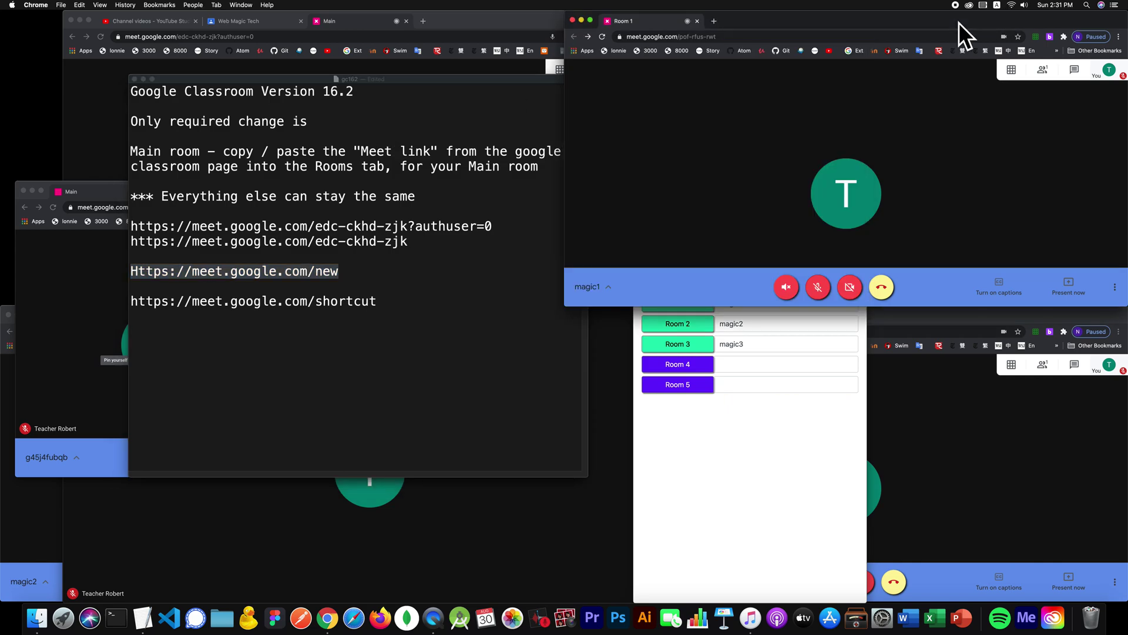
click(711, 20)
key(super+v)
key(Return)
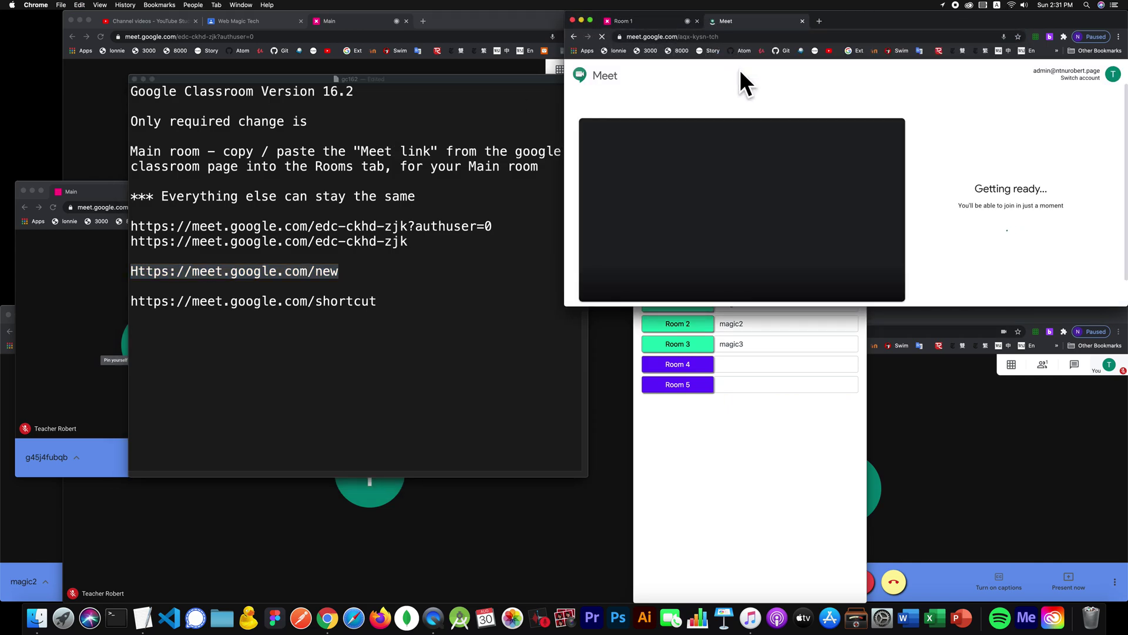
click(739, 37)
key(super+c)
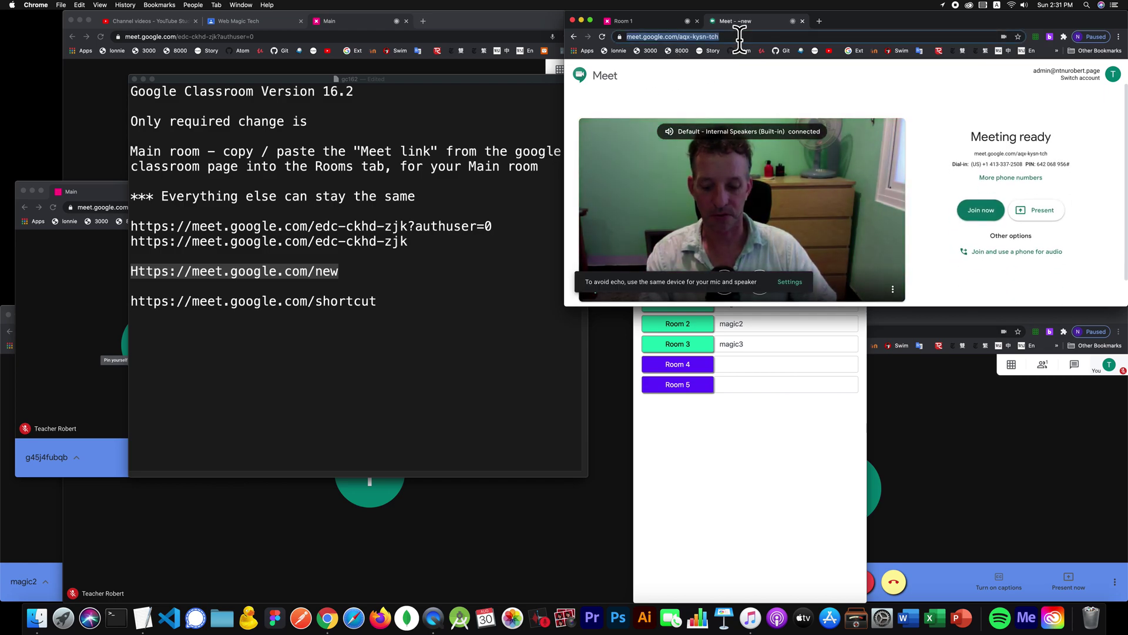
click(395, 298)
key(Return)
key(Return)
key(super+v)
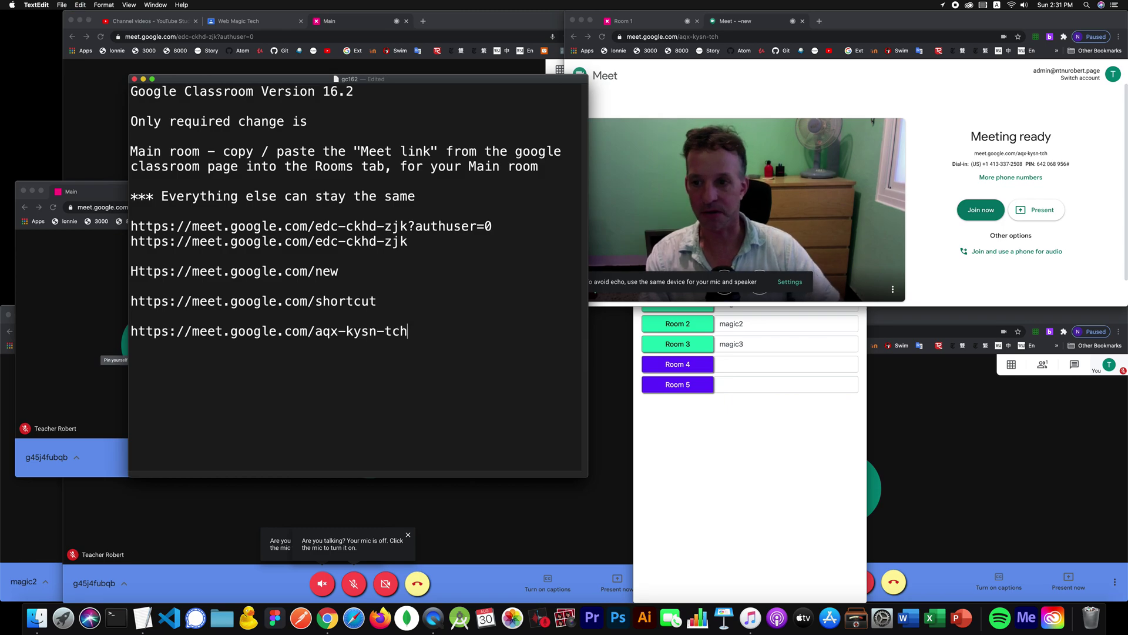
drag(417, 335, 316, 334)
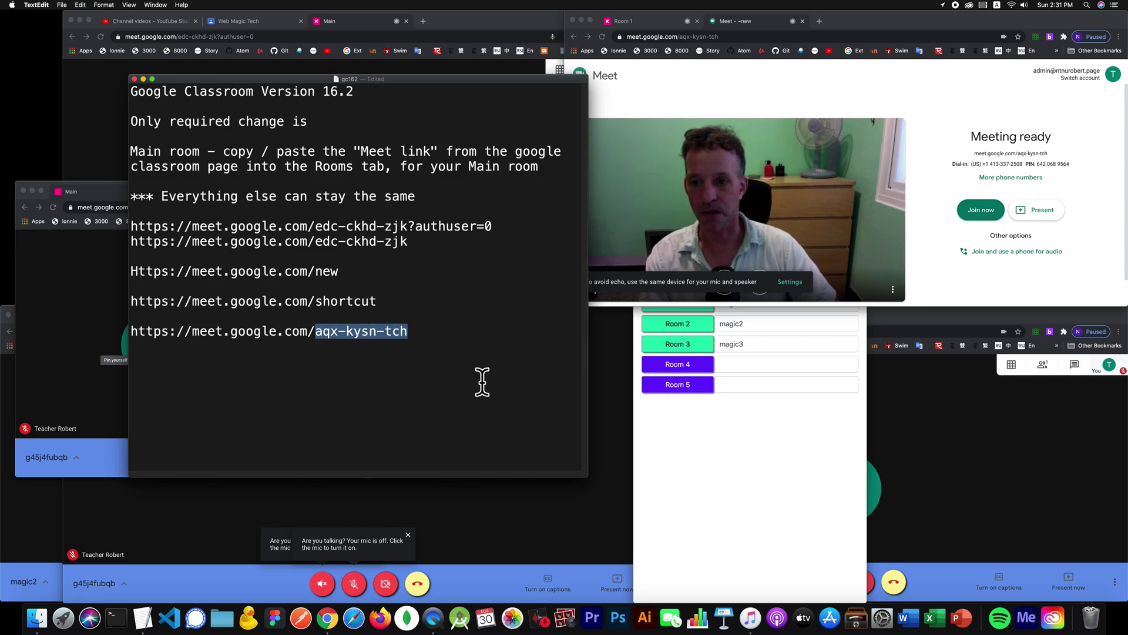
click(719, 413)
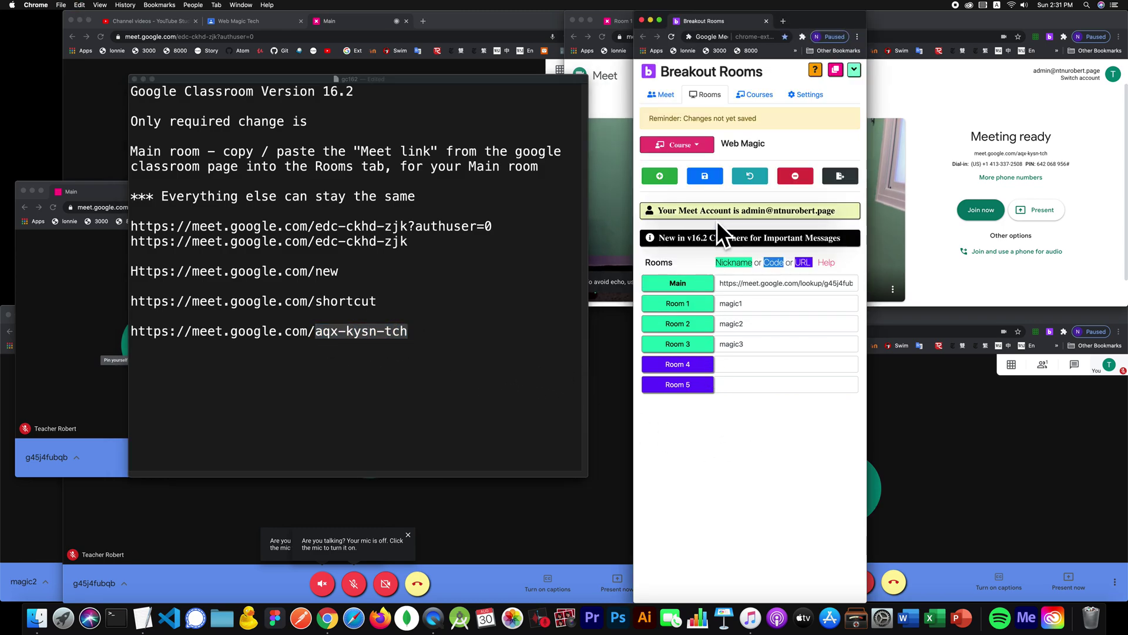
Step: Add a room named Room 6 and enter aqx-kysn-tch as its link, correcting the typos
click(660, 175)
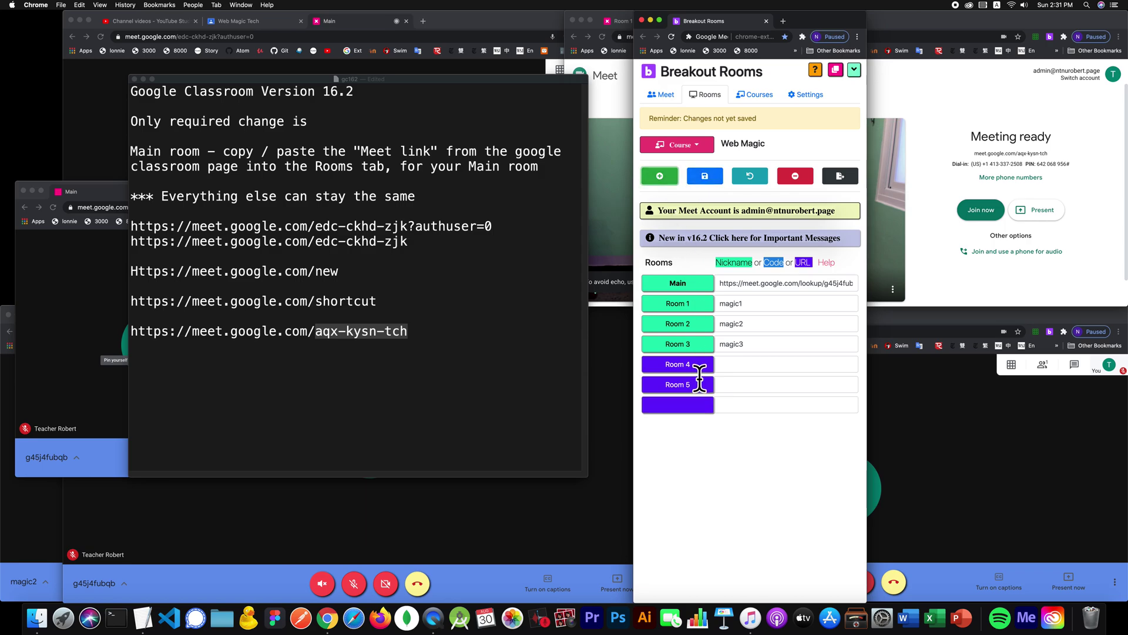
click(692, 404)
text(Room 6)
key(Tab)
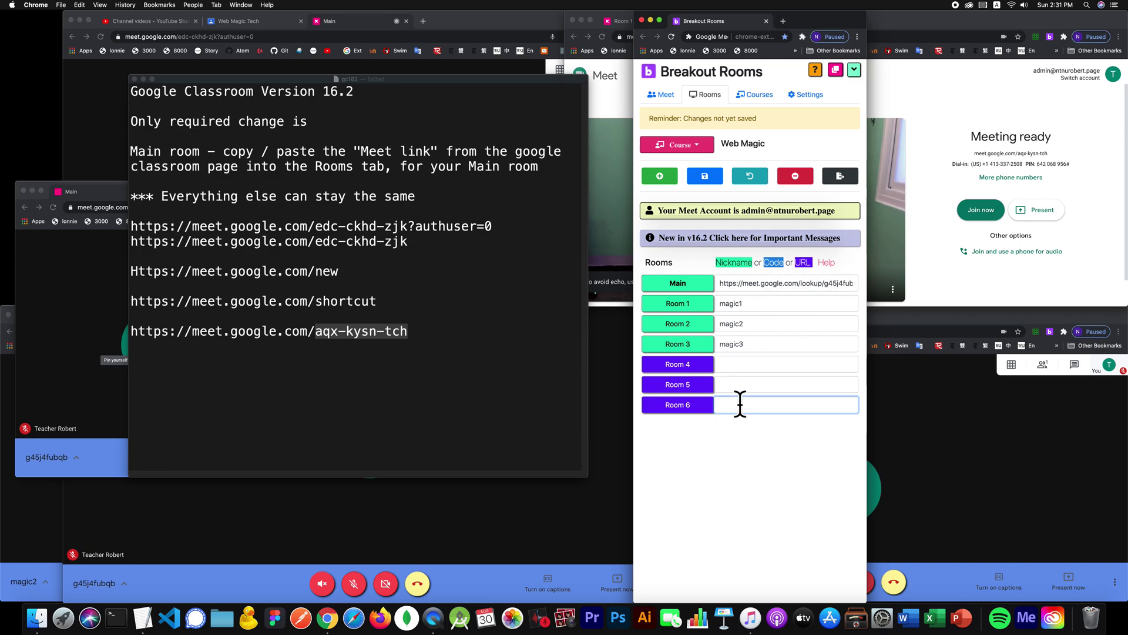
text(aqx)
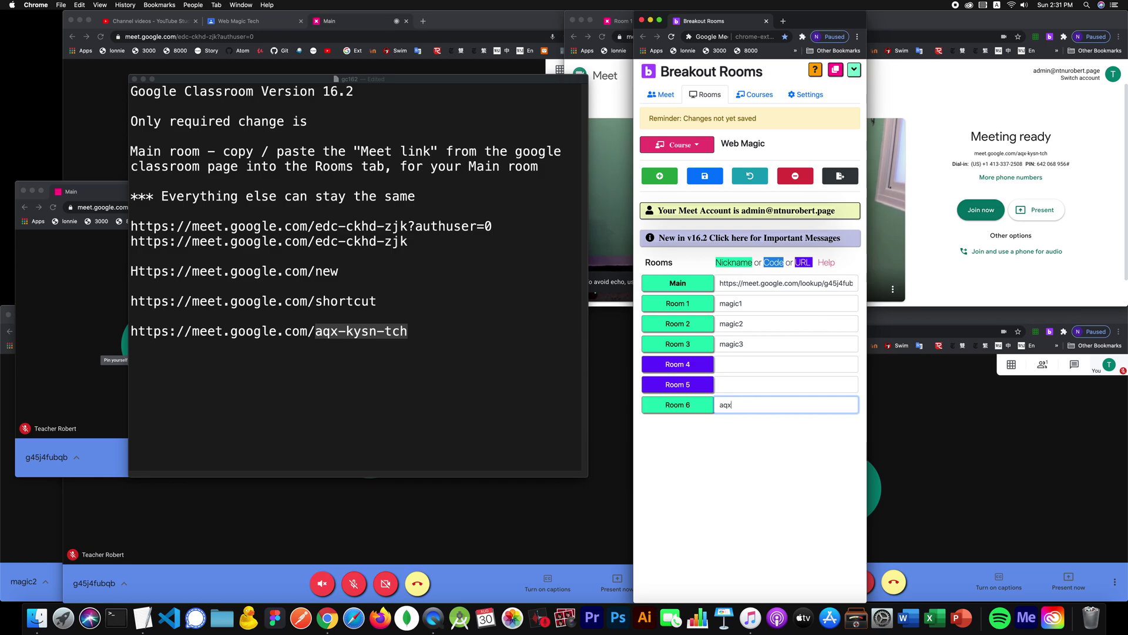
text(-kysn-tch)
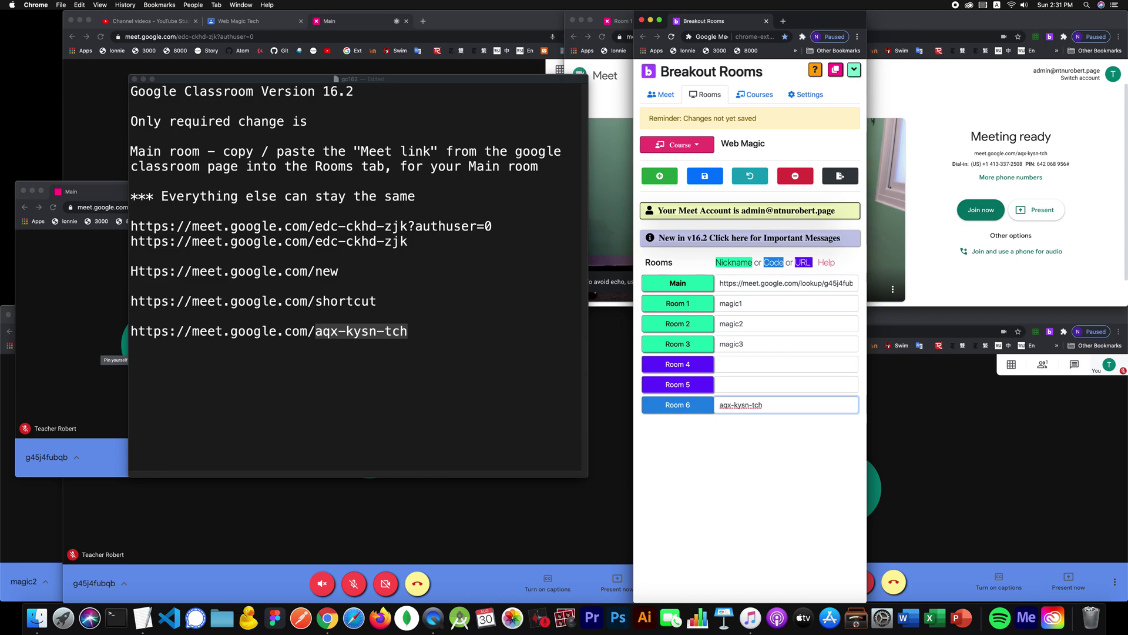
key(BackSpace)
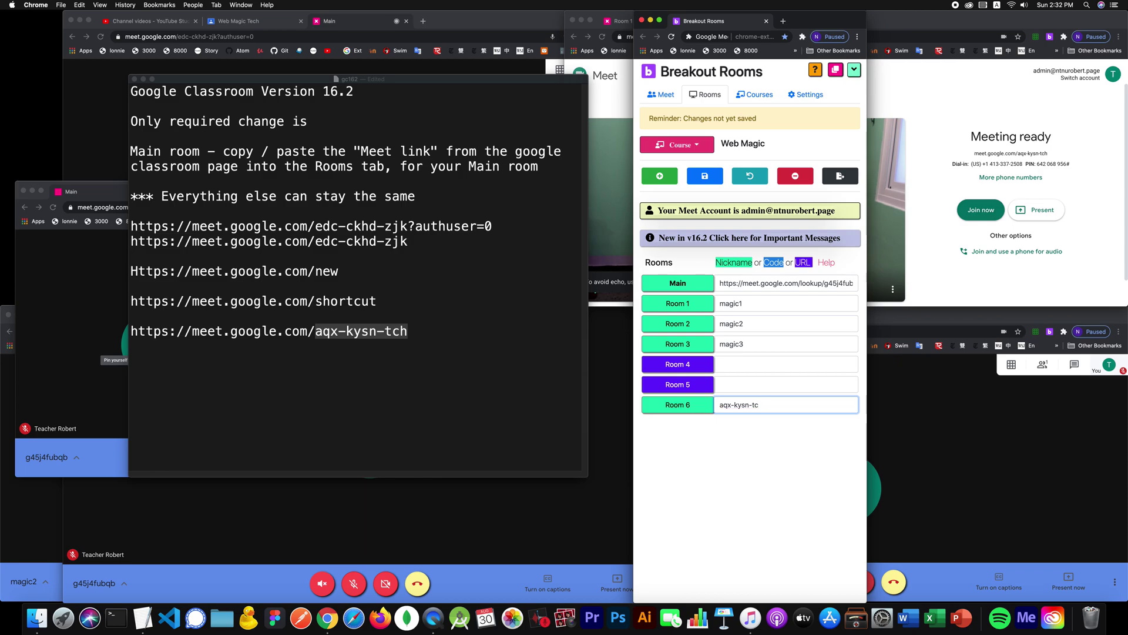
text(h)
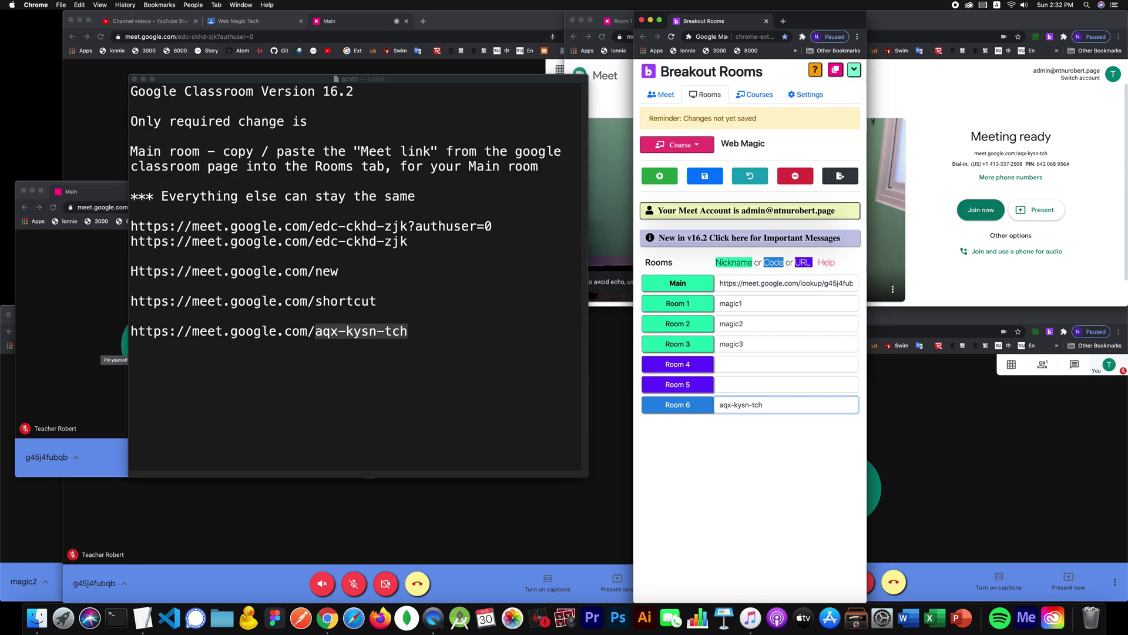
text(h)
key(BackSpace)
Step: Save the rooms so Room 4 and Room 5 get auto-generated Meet links
click(699, 174)
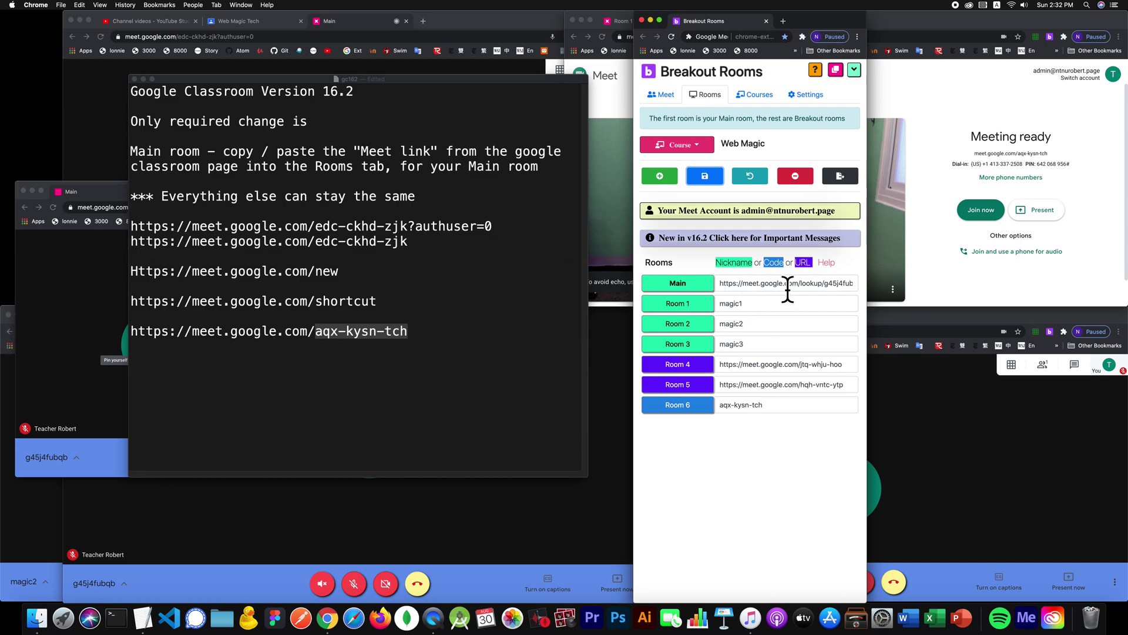
click(263, 21)
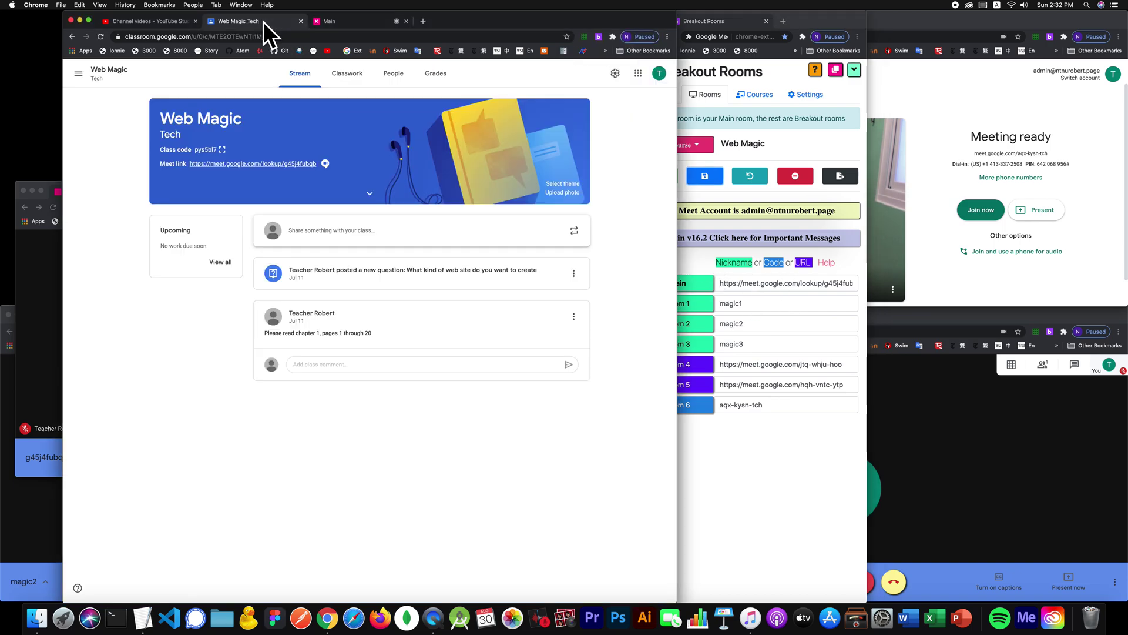
click(797, 279)
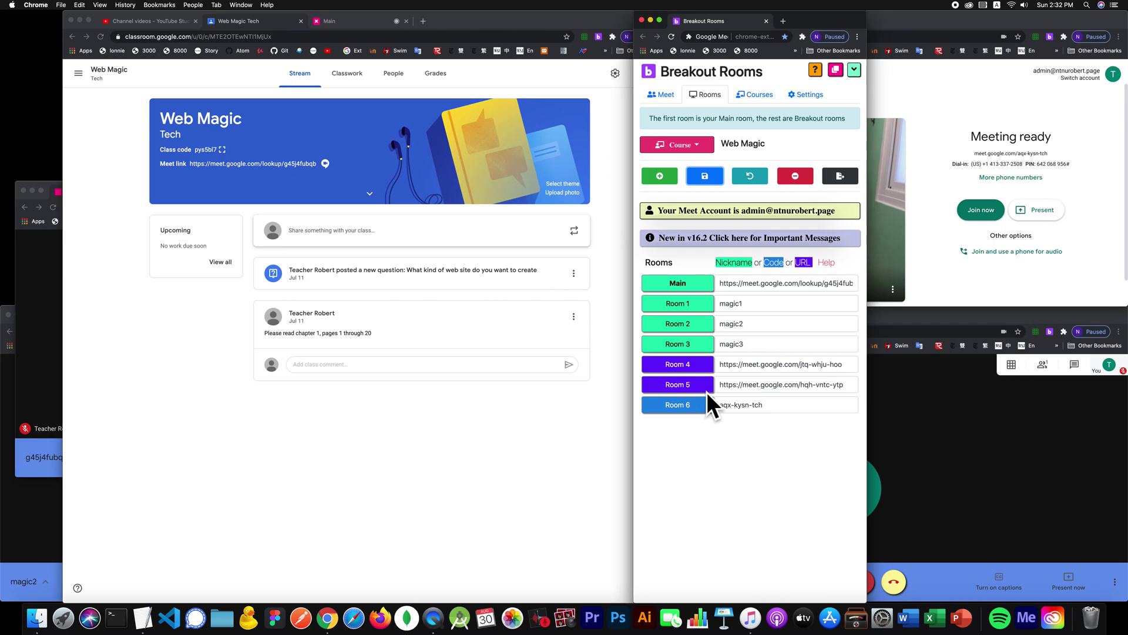
Step: Clear Room 4's link and save again, regenerating it as meet.google.com/fwf-xkwb-sxb
triple_click(738, 364)
key(BackSpace)
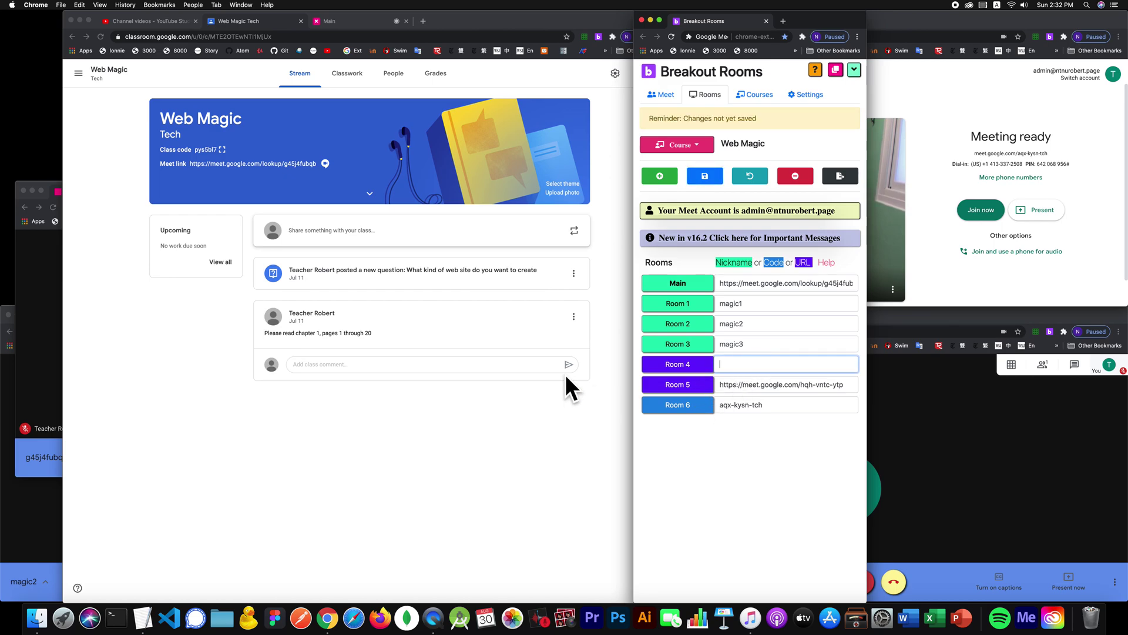
click(705, 175)
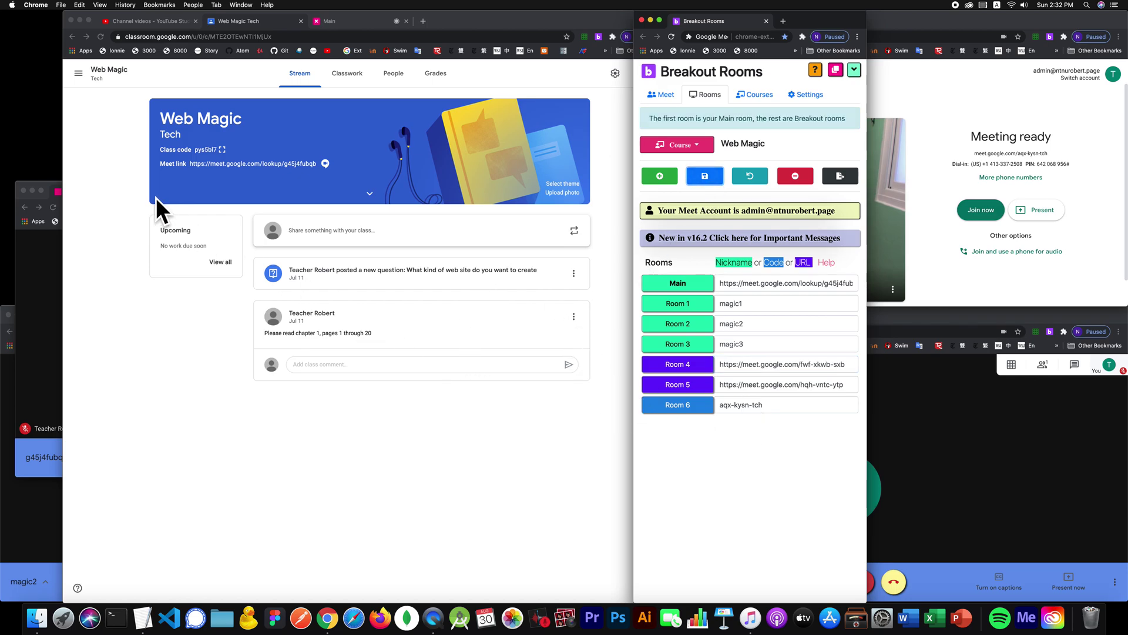
Step: Open the Pluto Wikipedia article in a new tab and copy its address
click(421, 22)
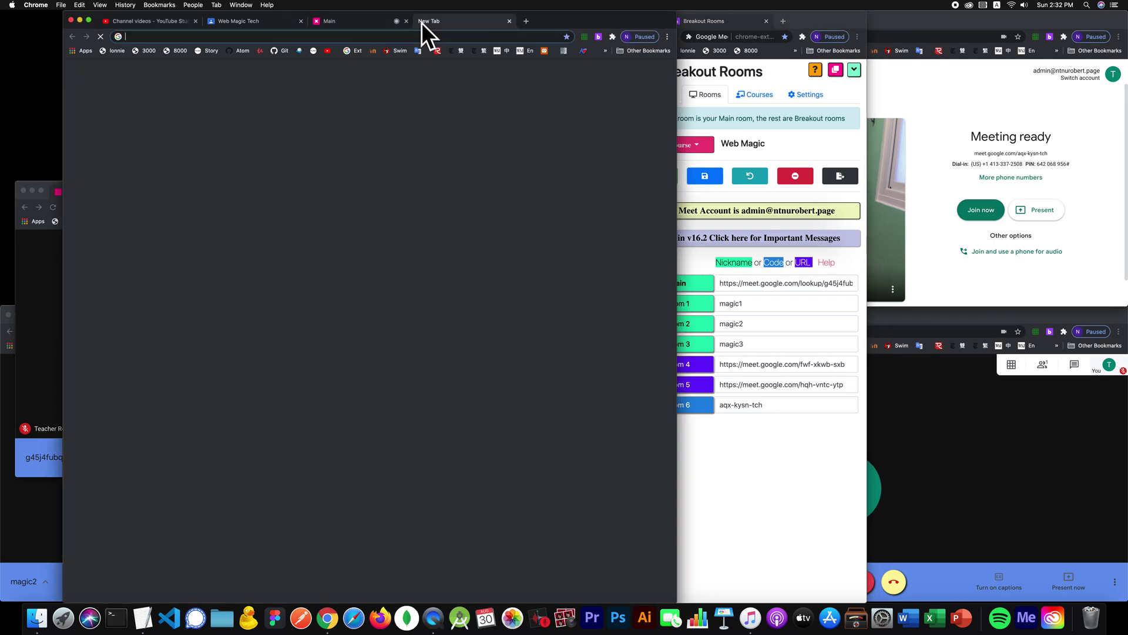
text(p)
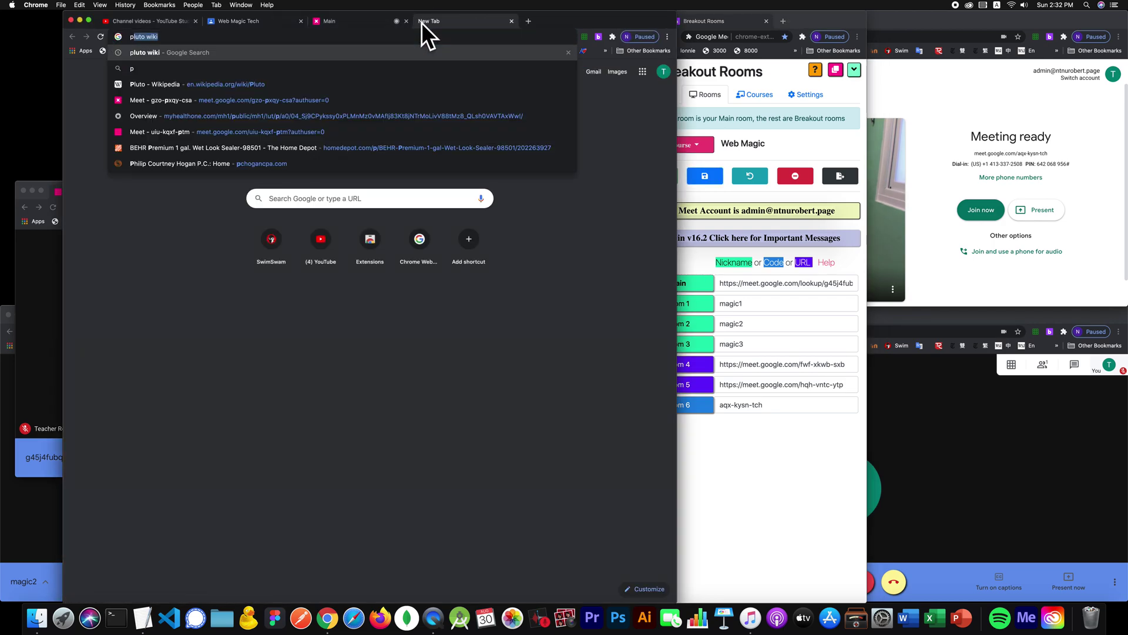
key(Return)
click(162, 151)
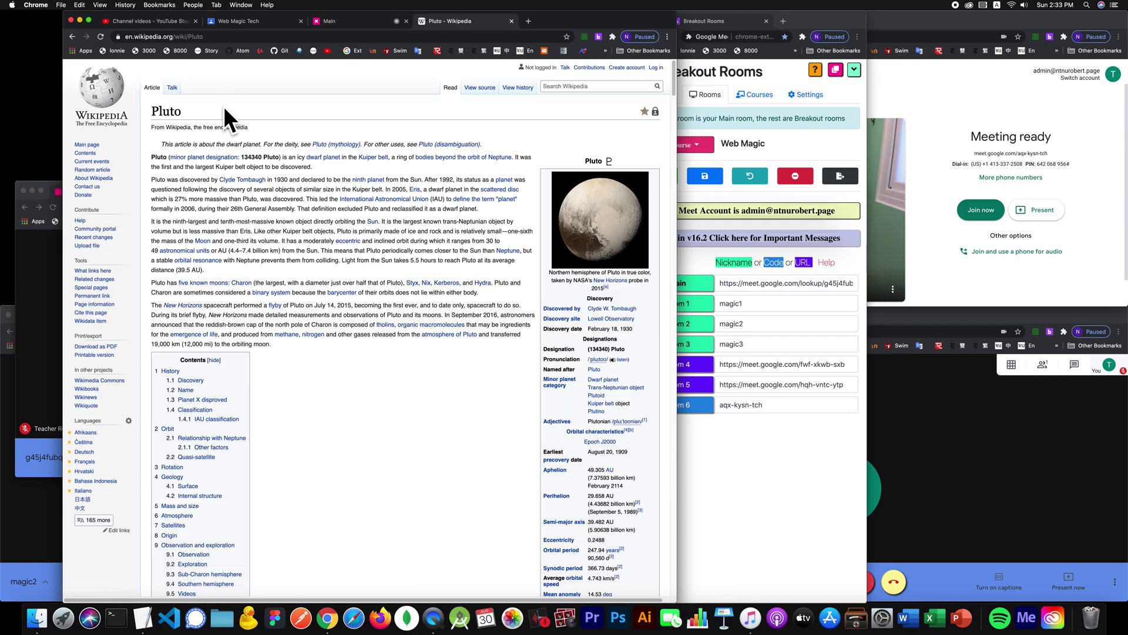
key(super+l)
key(super+c)
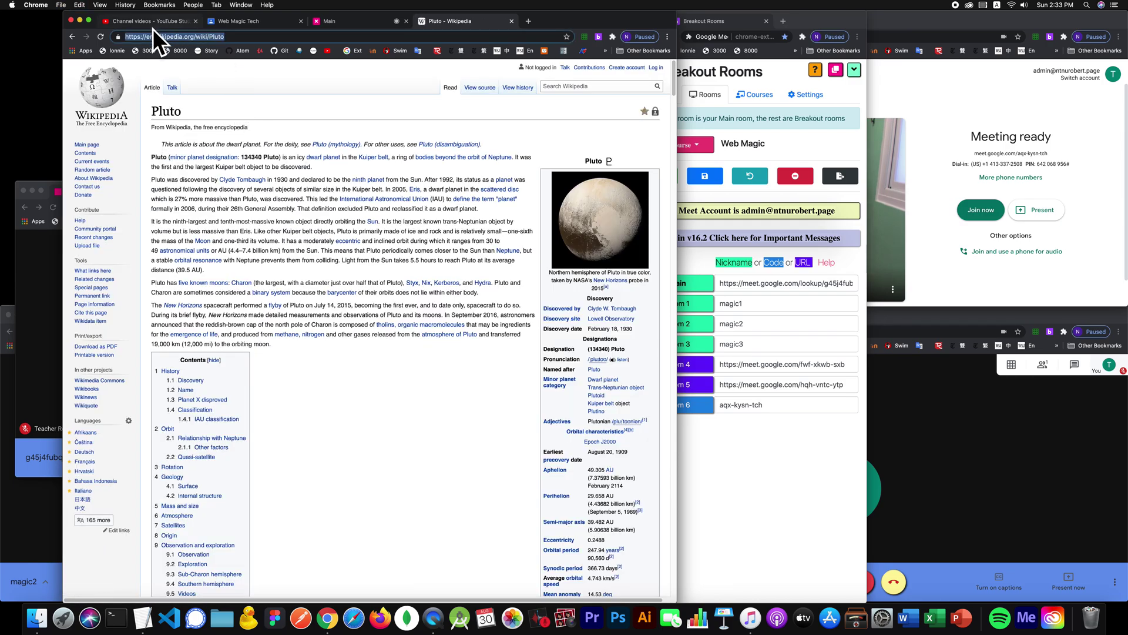
click(740, 384)
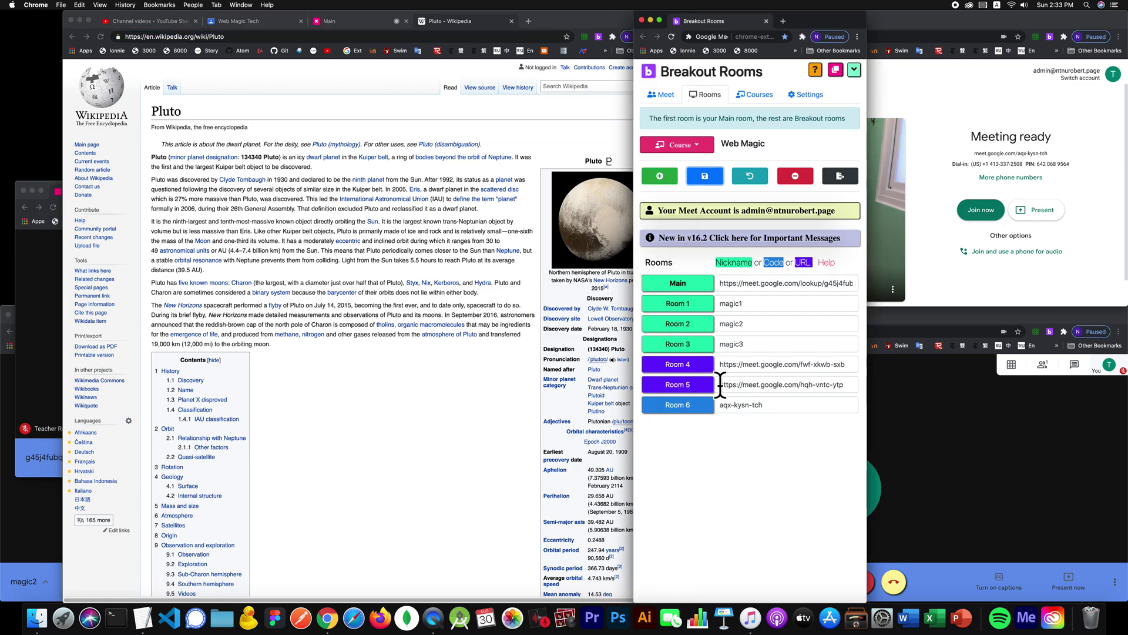
click(656, 170)
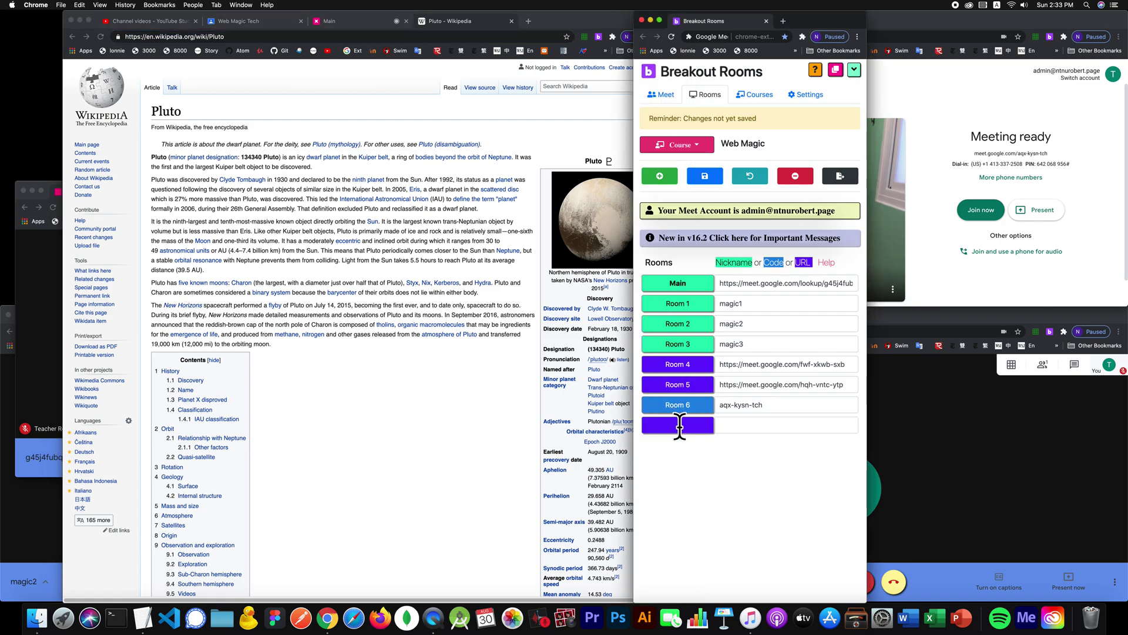
click(679, 426)
text(Pluto)
key(super+v)
key(super+z)
key(Tab)
key(super+v)
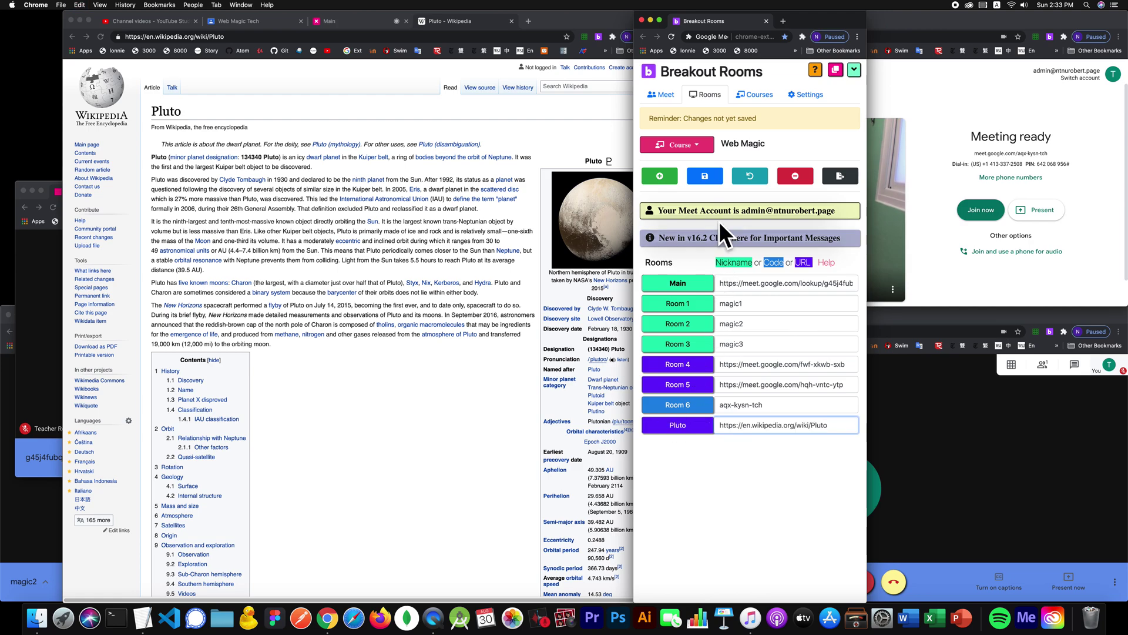
click(710, 177)
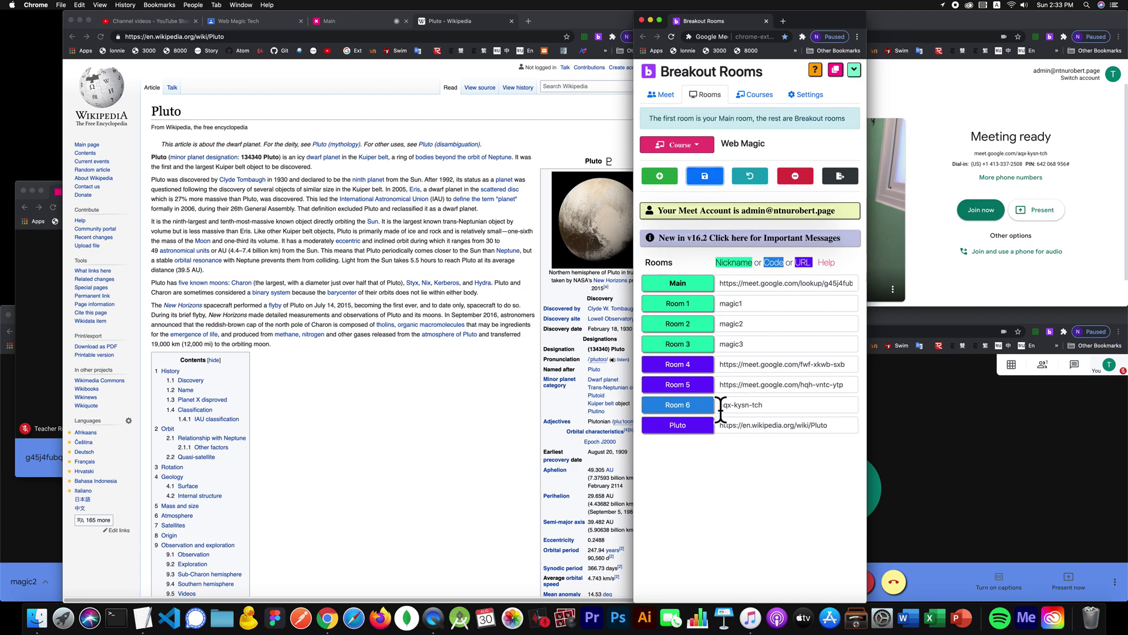
Step: Close the old Main and Room 1 meeting windows and the other leftover windows
click(666, 94)
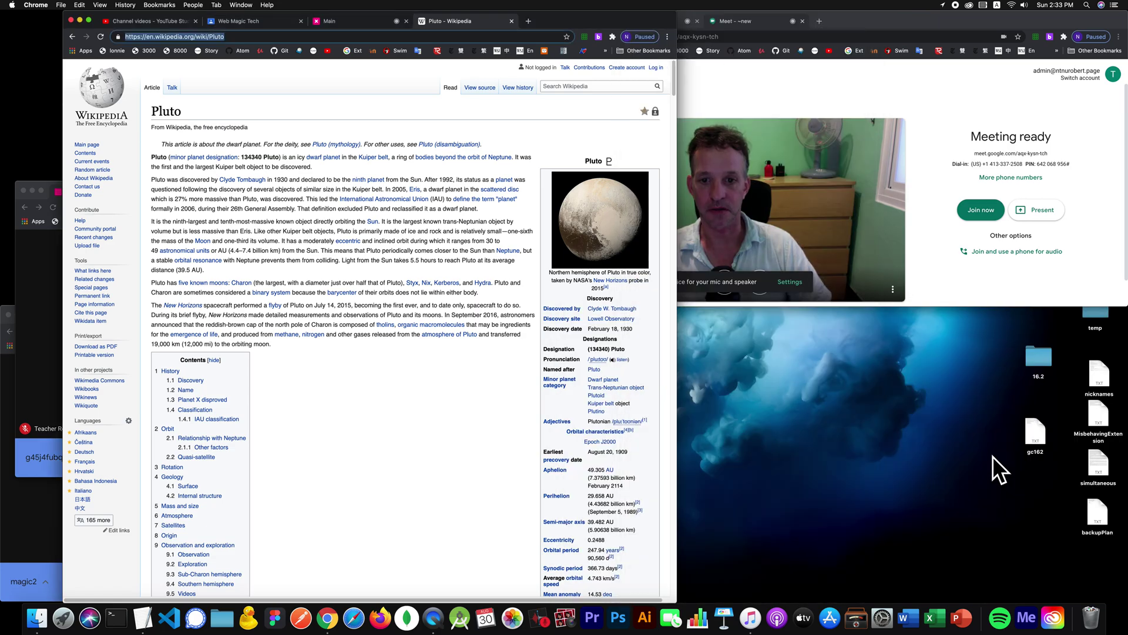
click(368, 20)
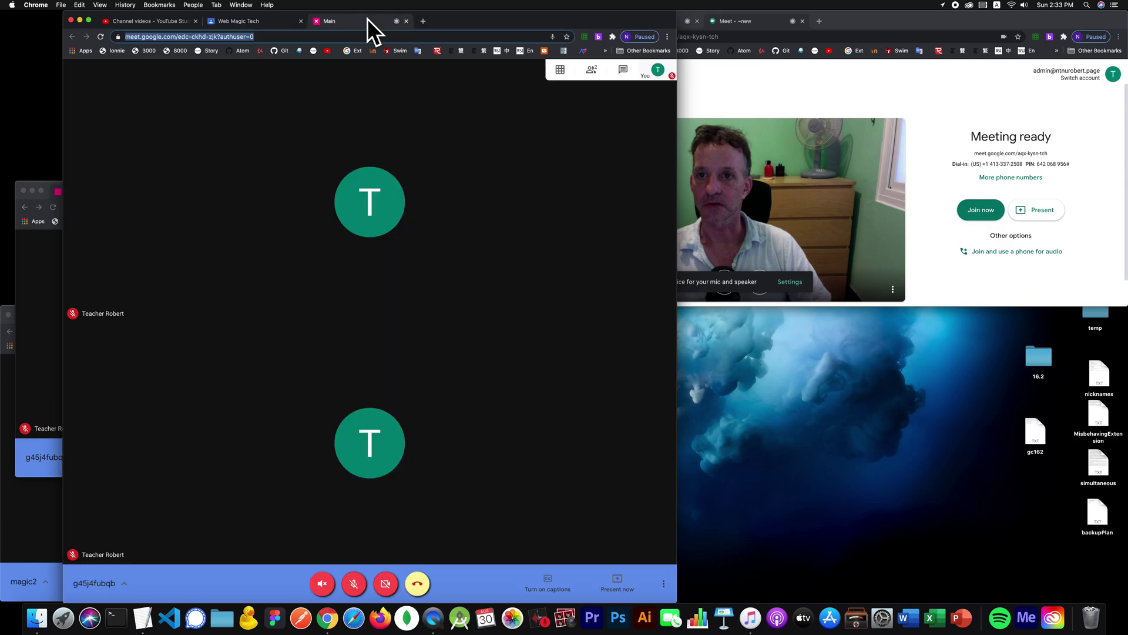
drag(368, 18, 51, 355)
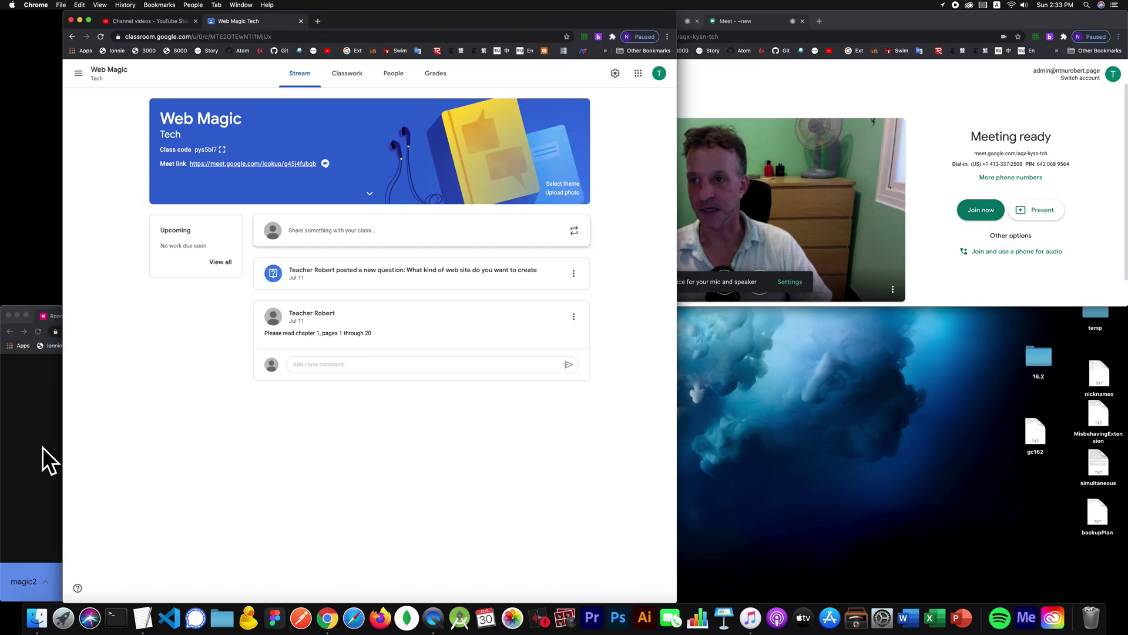
click(21, 511)
click(845, 89)
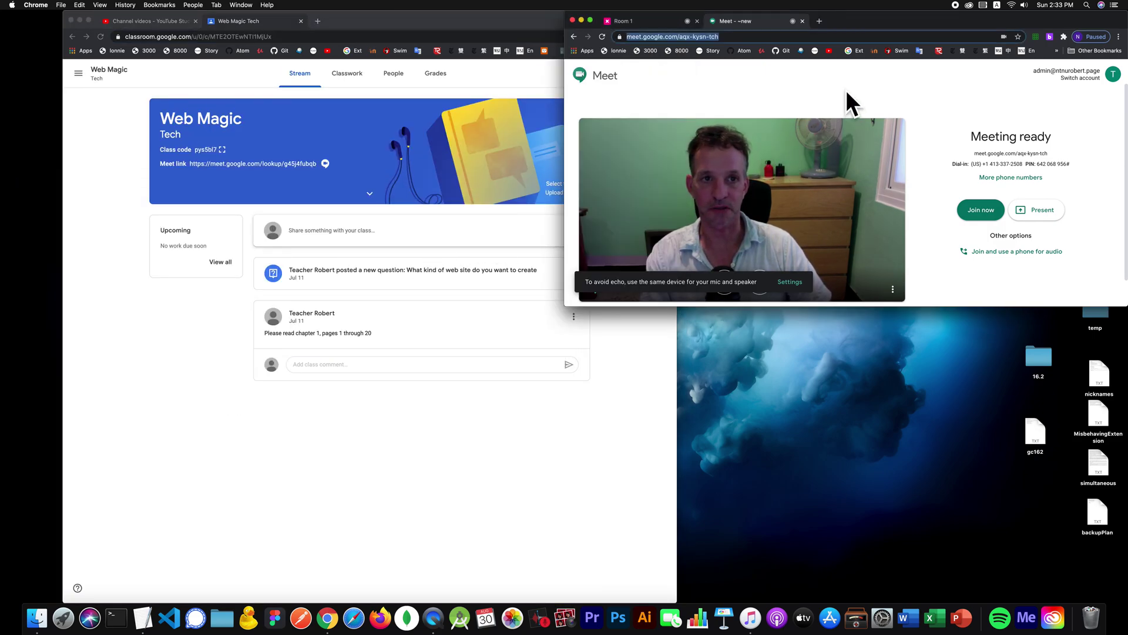
key(super+1)
key(super+shift+w)
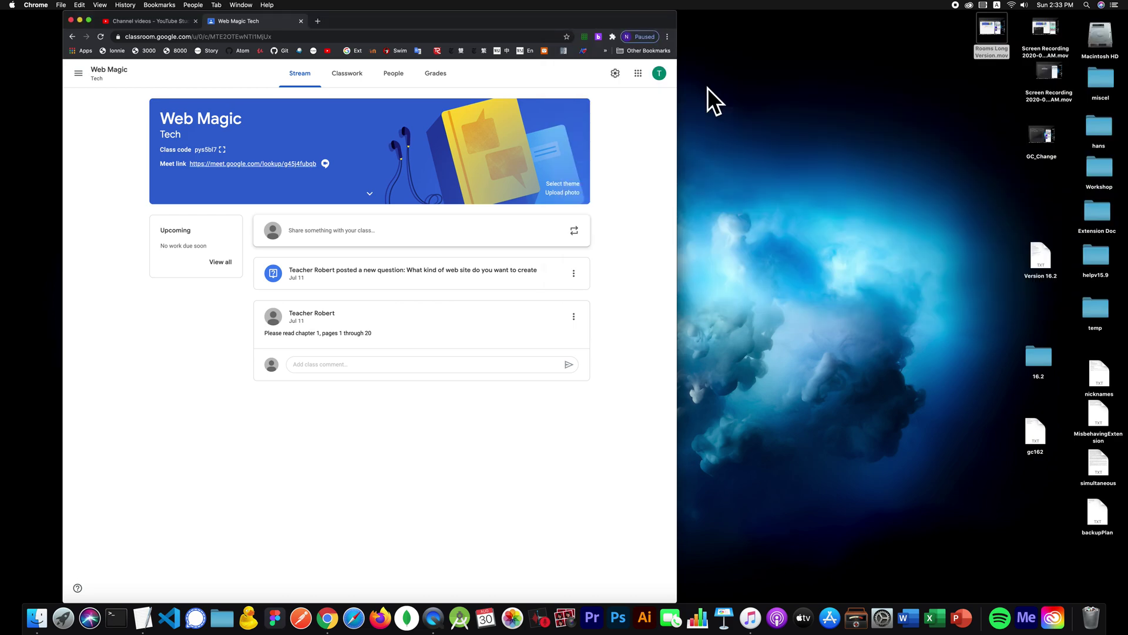
Step: Reposition the Classroom window and reopen Breakout Rooms beside it
mouse_move(375, 26)
mouse_down()
mouse_move(396, 162)
mouse_move(379, 16)
mouse_up()
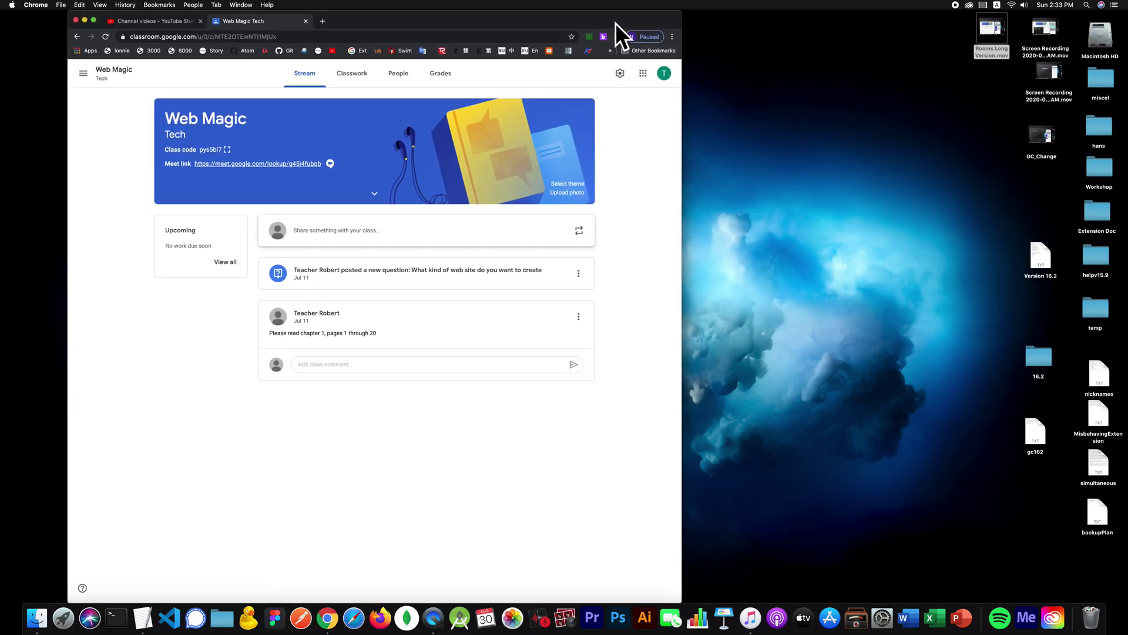
click(604, 36)
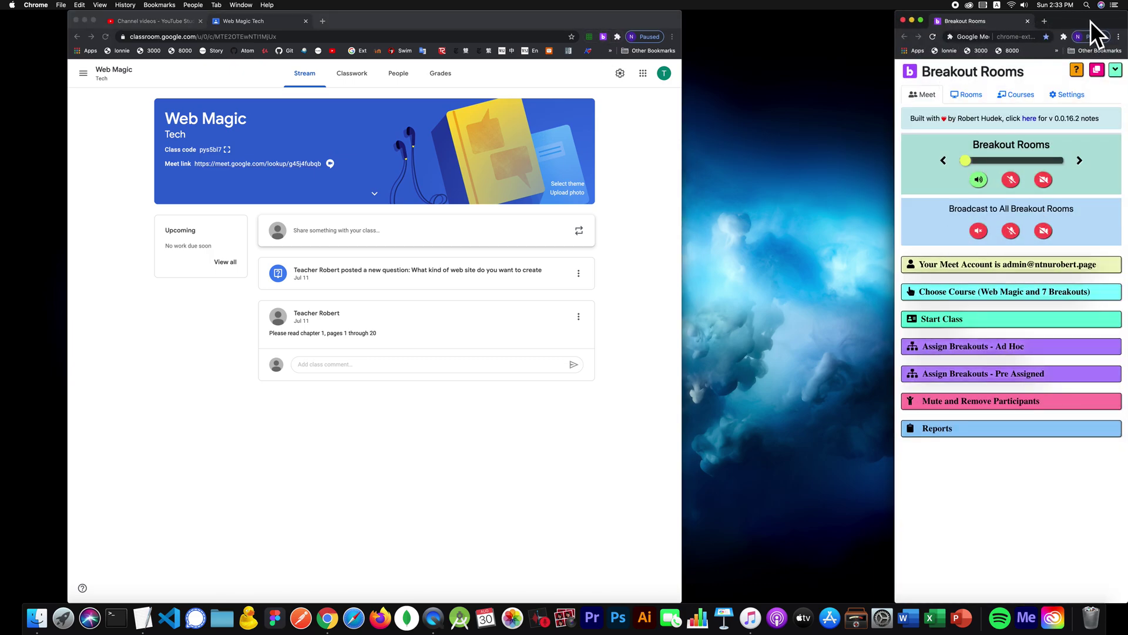
drag(1091, 21, 741, 13)
click(615, 93)
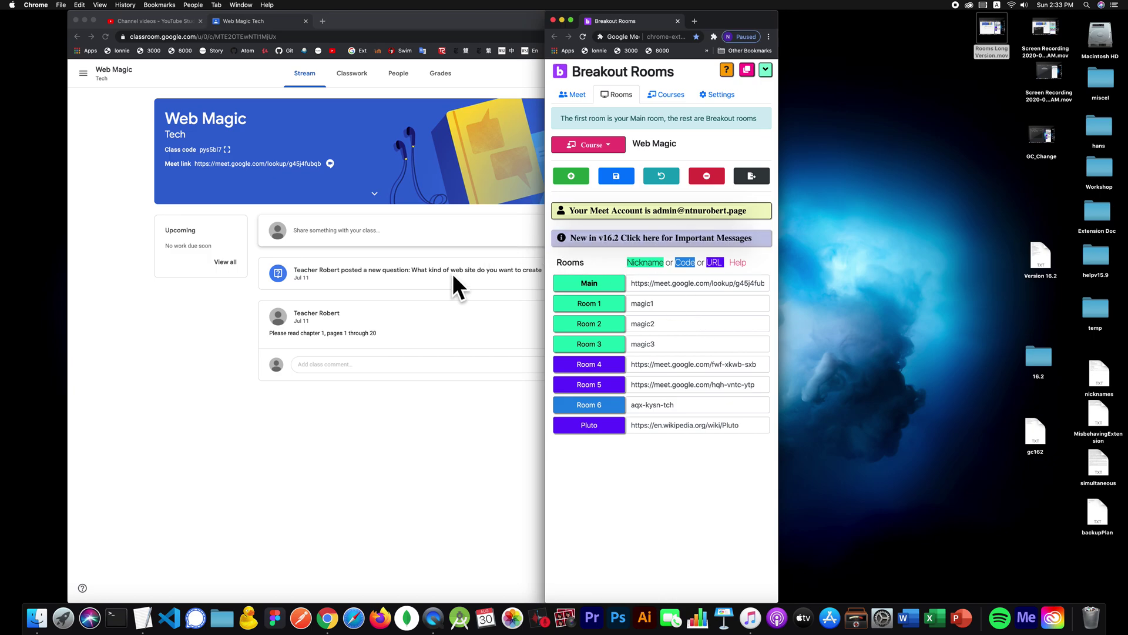
click(573, 92)
click(618, 319)
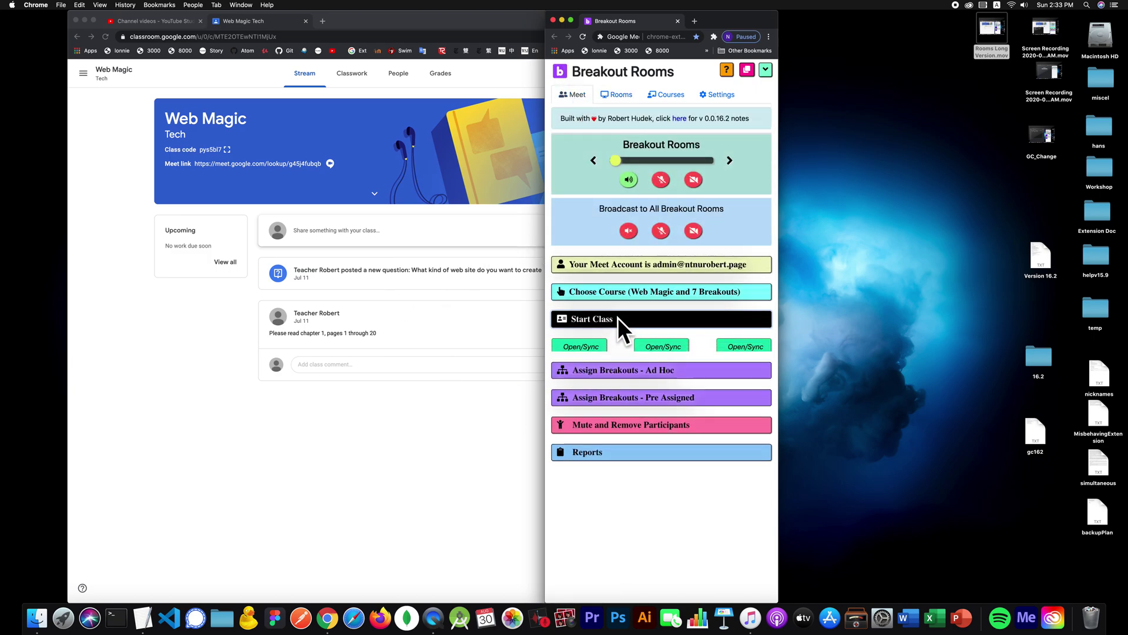
click(583, 348)
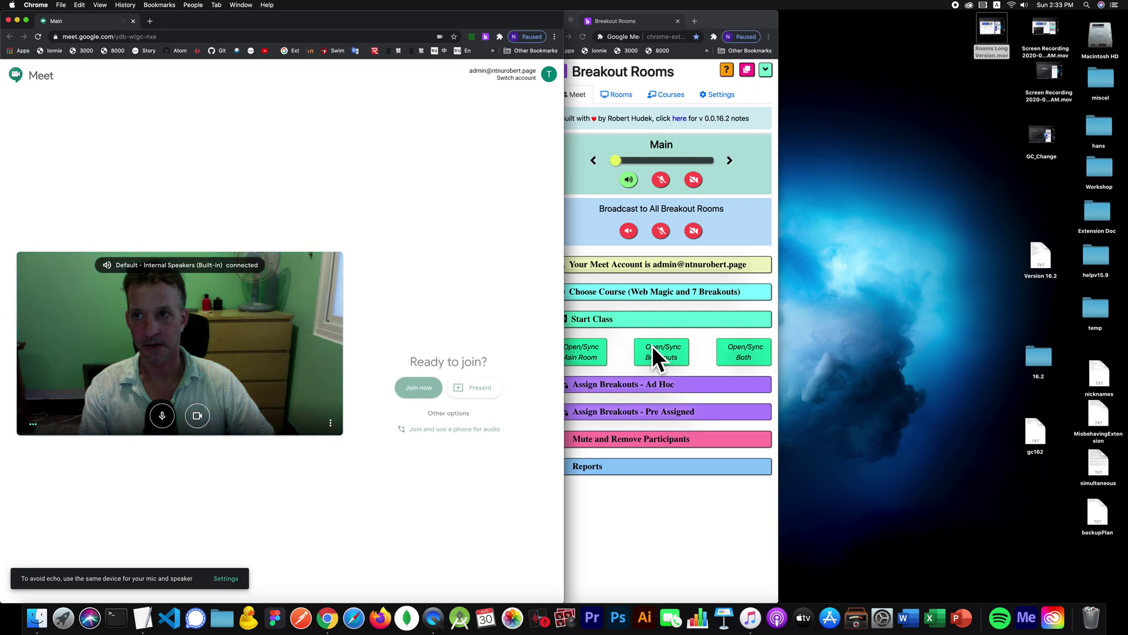
click(652, 346)
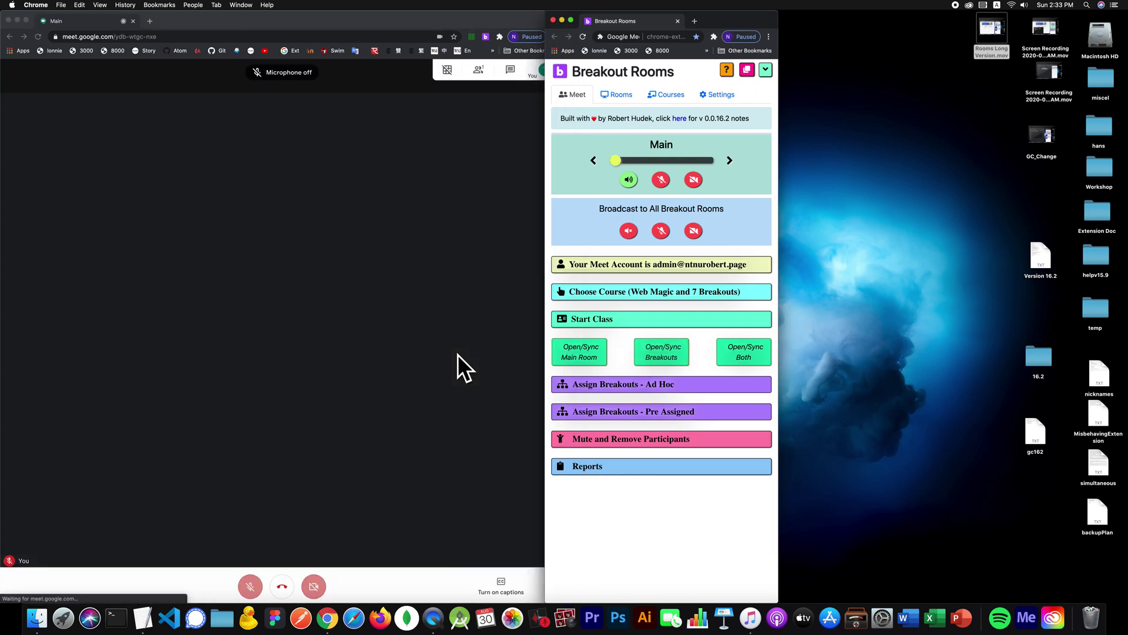
click(147, 288)
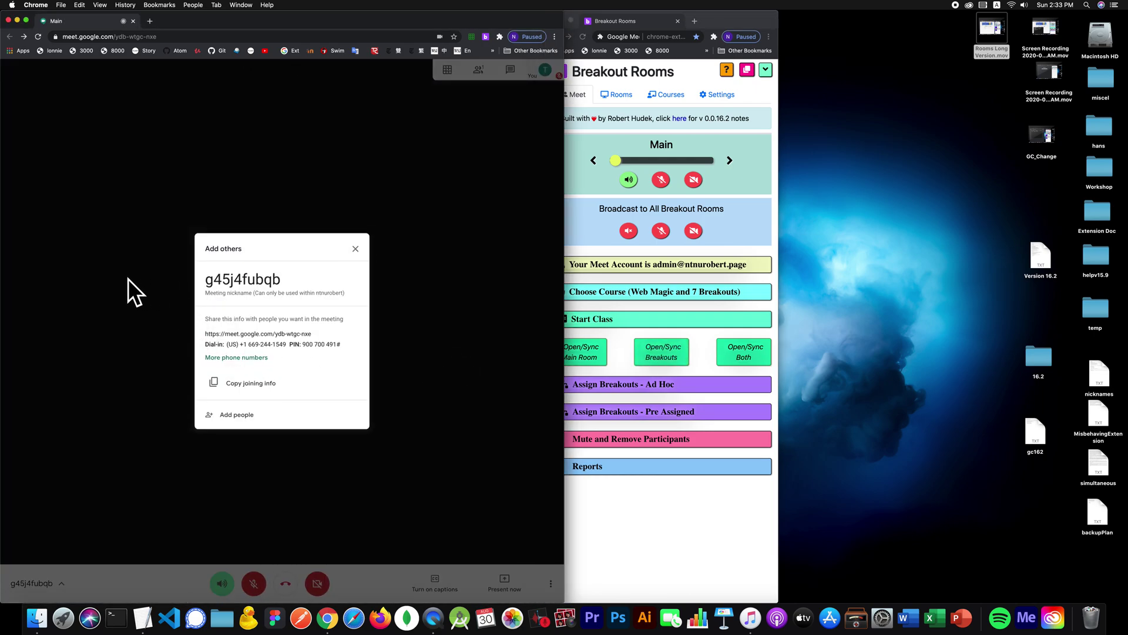
click(128, 278)
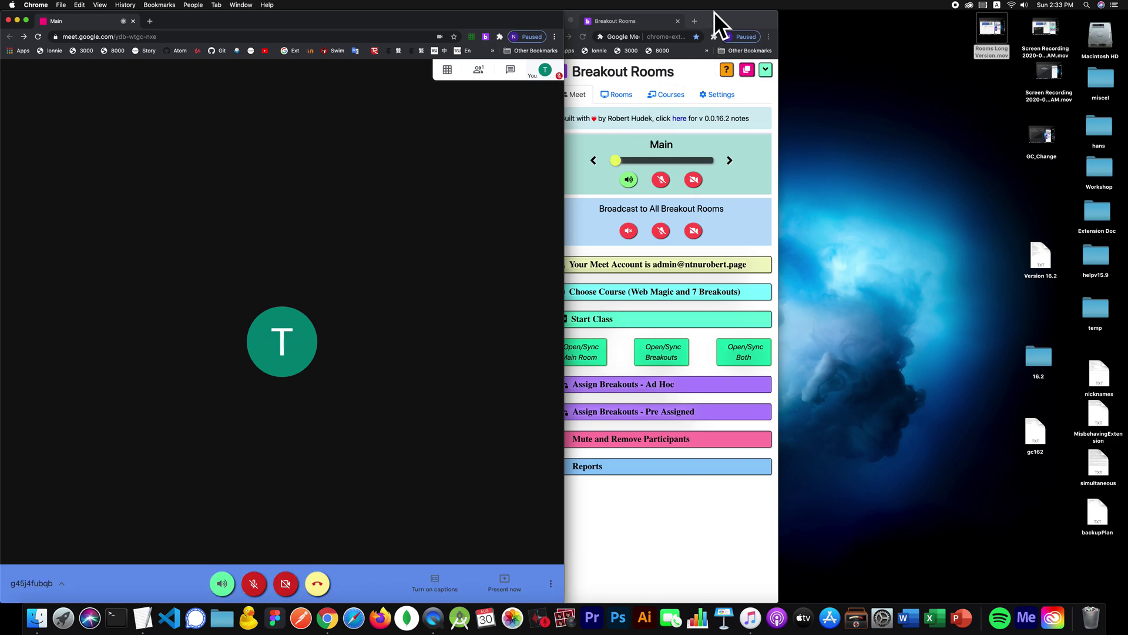
drag(714, 11, 807, 11)
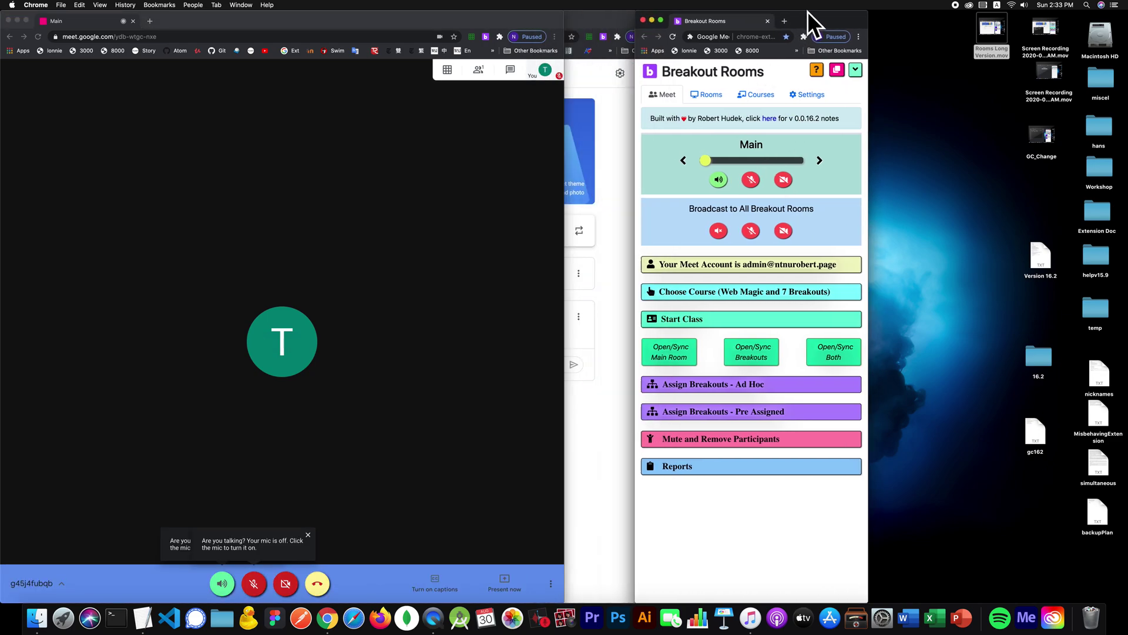
Step: Open all breakout meetings, Room 1–6 plus the Pluto page, in tiled windows
click(769, 352)
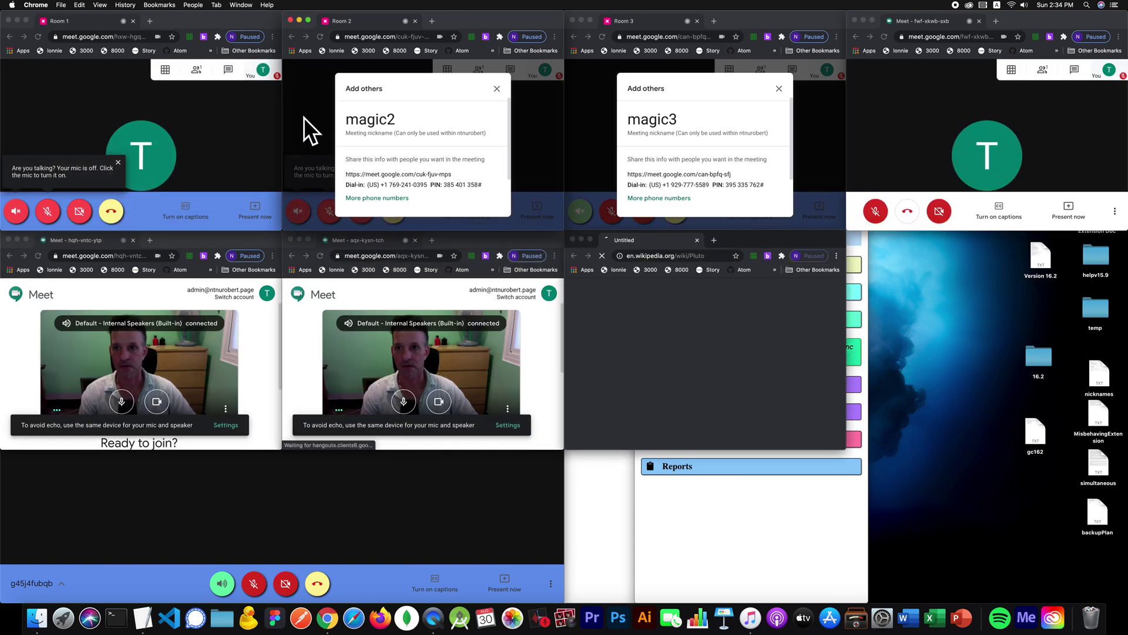
click(930, 102)
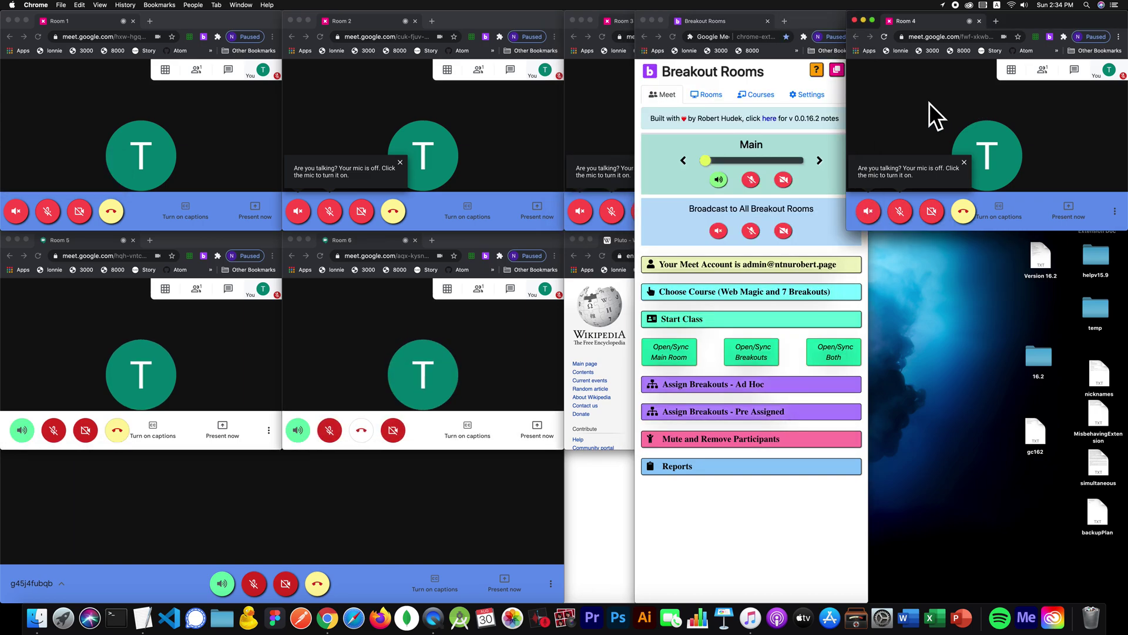
click(330, 304)
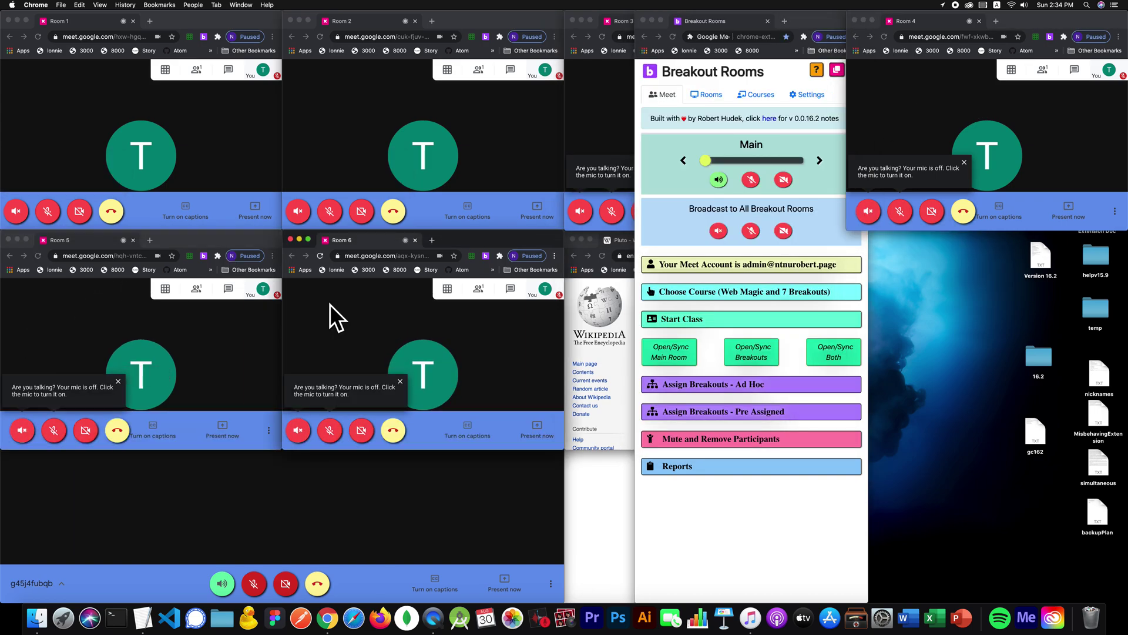
click(615, 408)
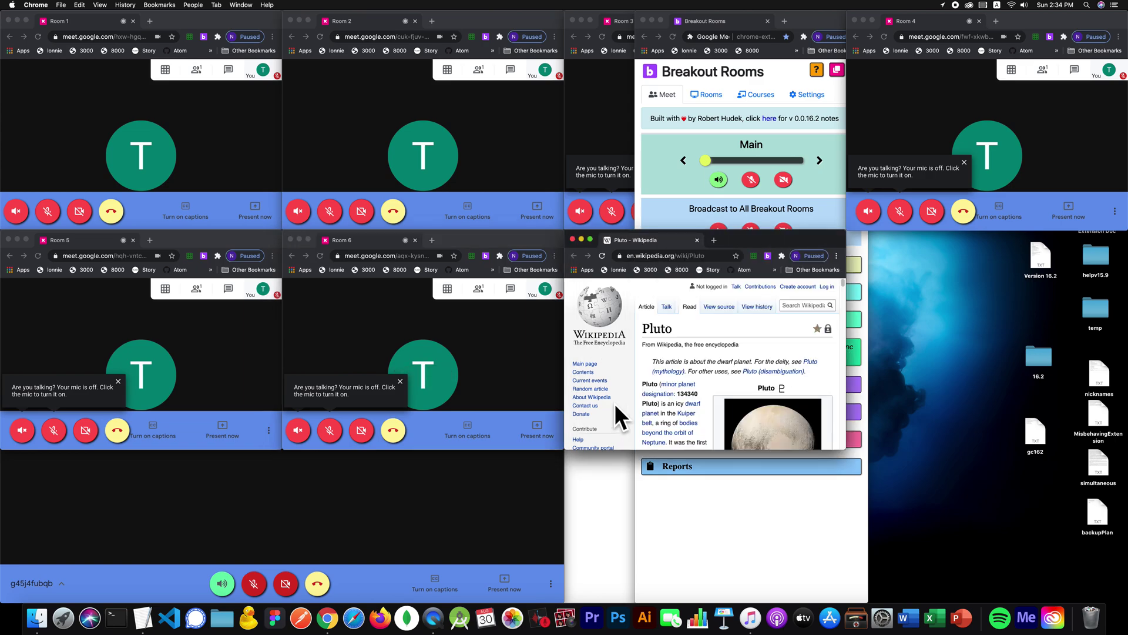
click(809, 22)
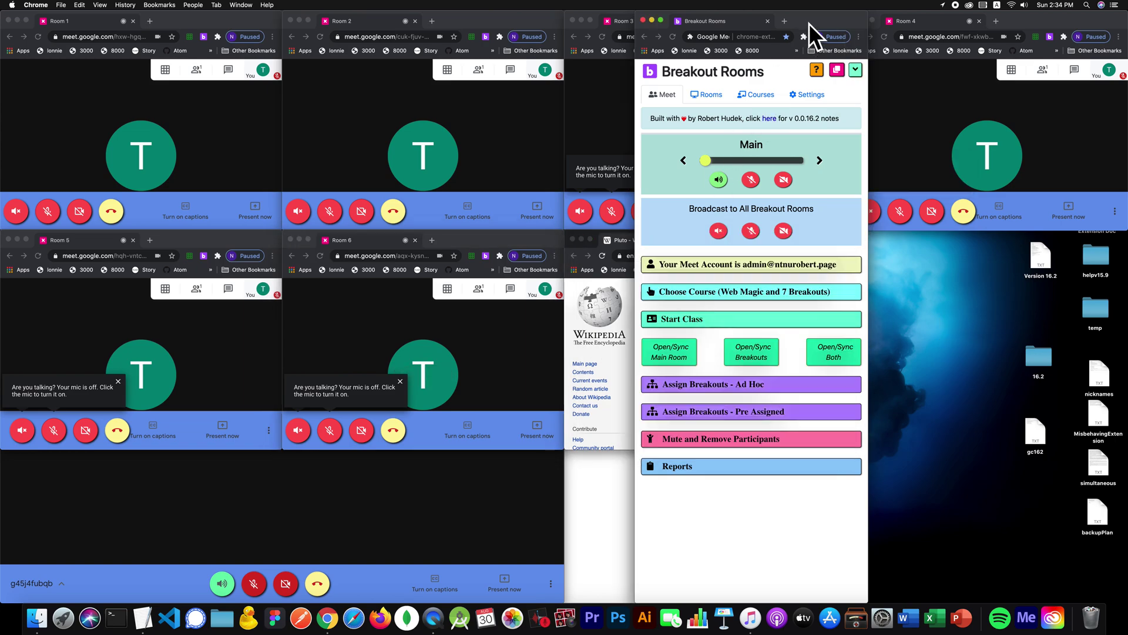
Step: Compact the panel, turn on Main's mic and camera, and re-tile windows with Main first
click(856, 67)
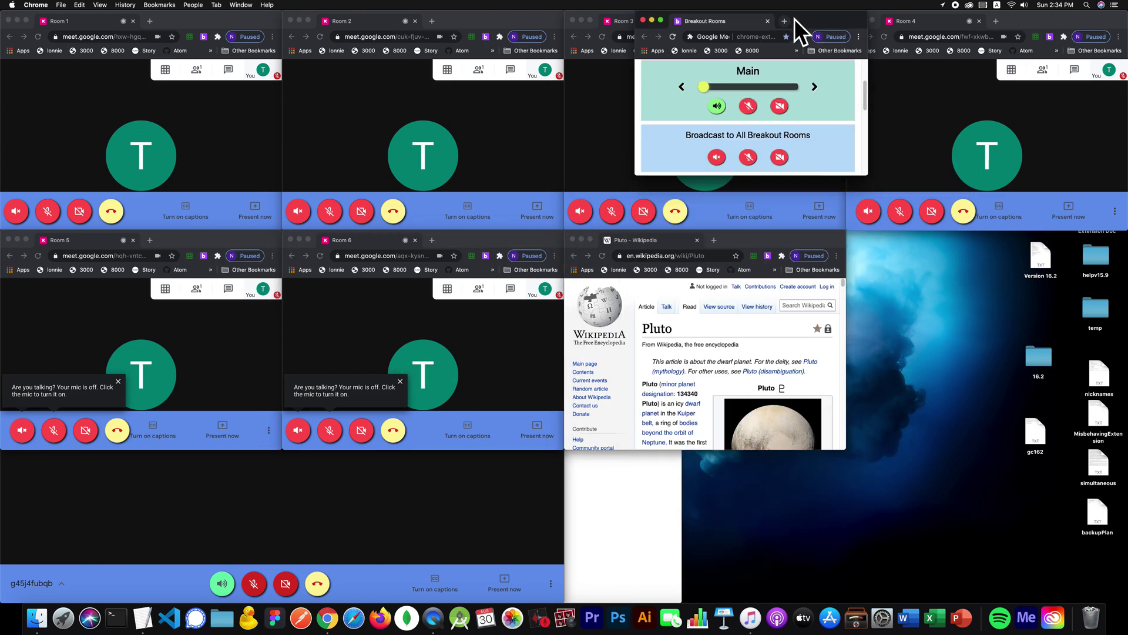
drag(794, 18, 816, 223)
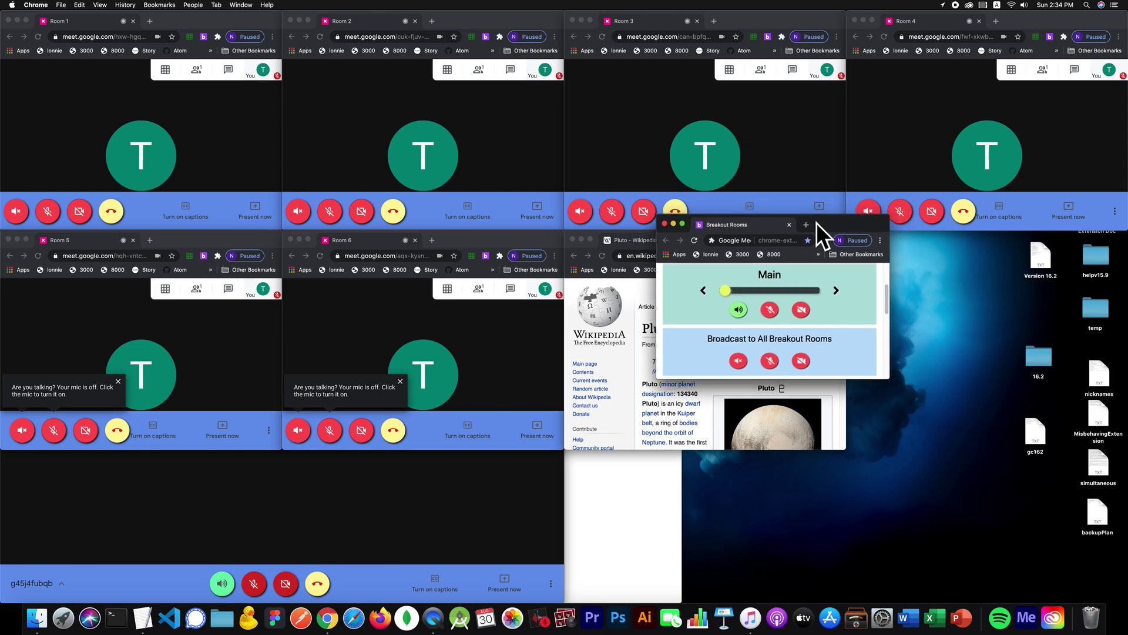
click(769, 310)
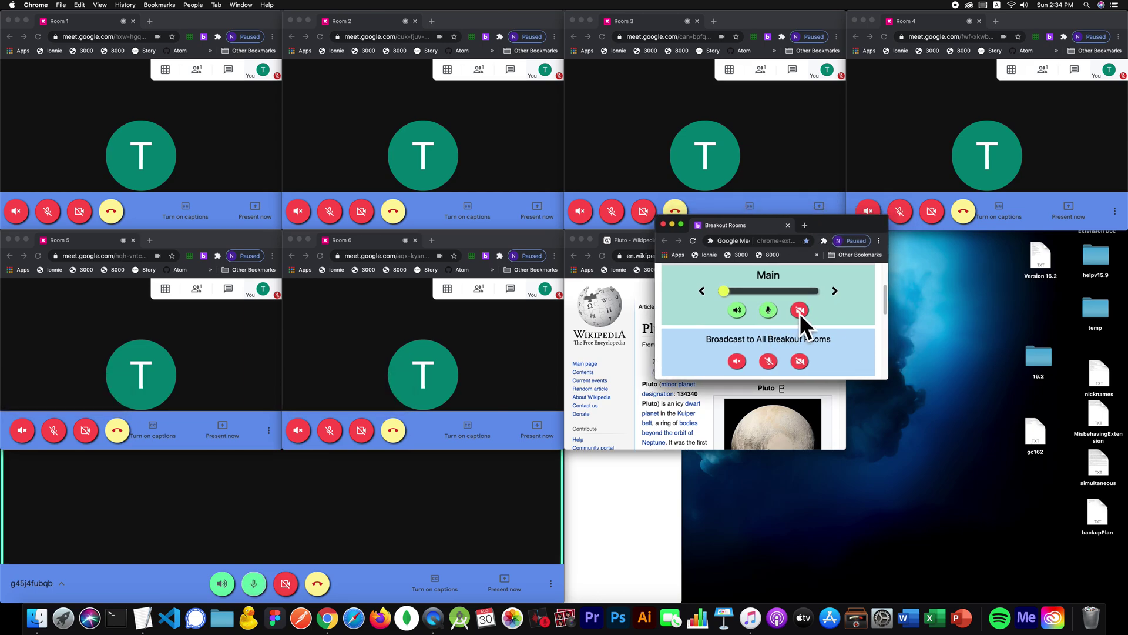
click(799, 310)
click(835, 289)
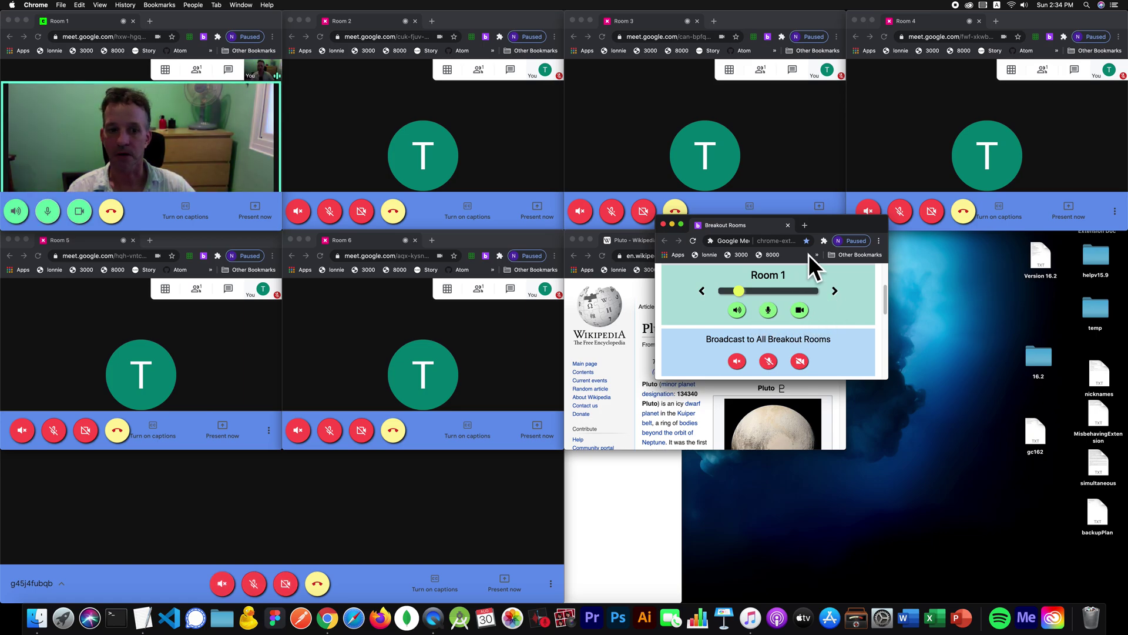
drag(883, 287, 884, 262)
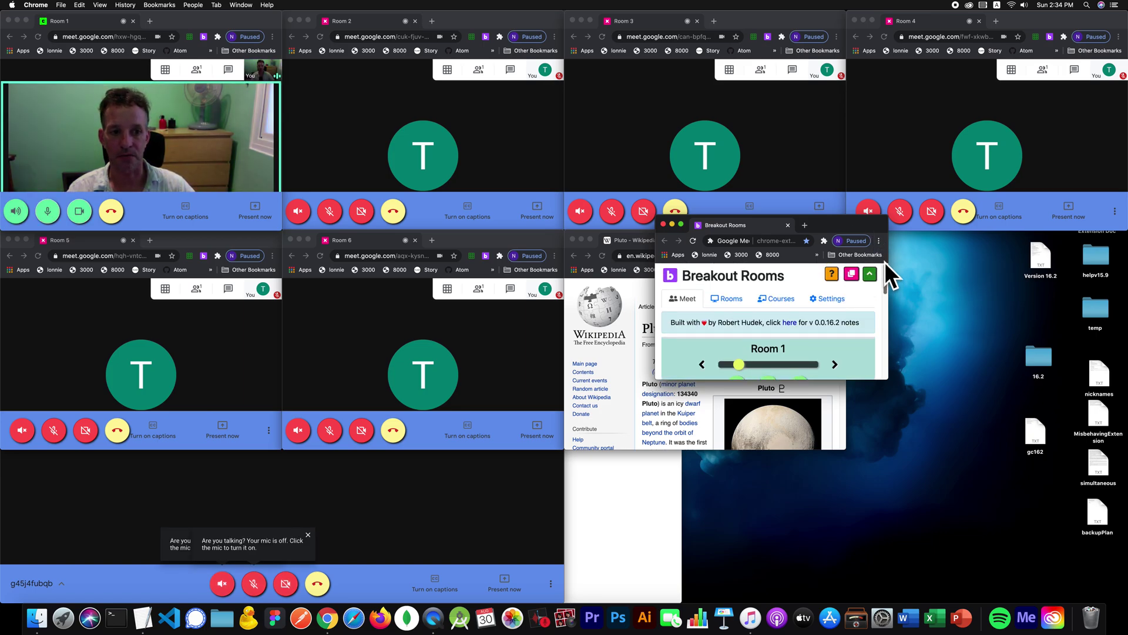
click(852, 273)
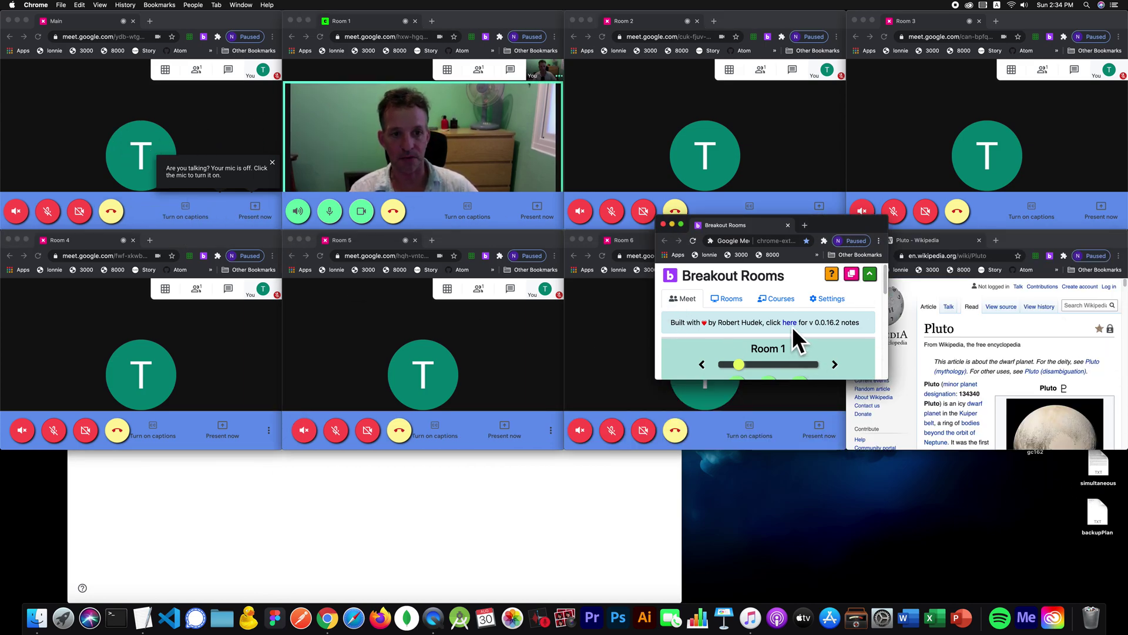
Step: Switch the live audio and video to Room 2 and uncover Room 6
scroll(811, 311, down, 2)
scroll(819, 303, down, 2)
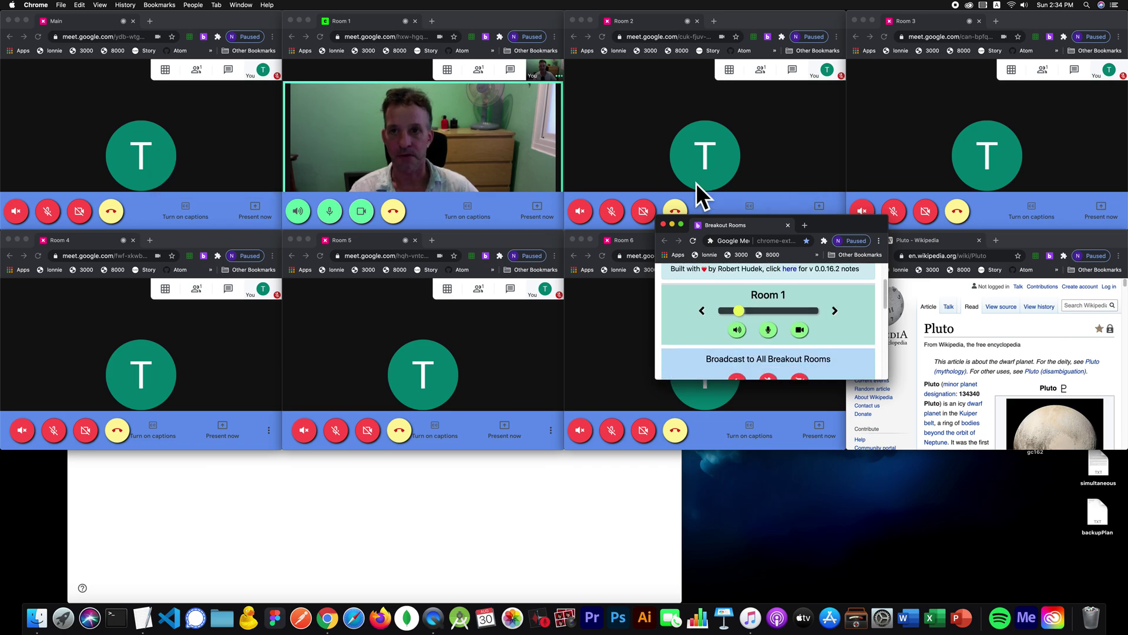
click(834, 310)
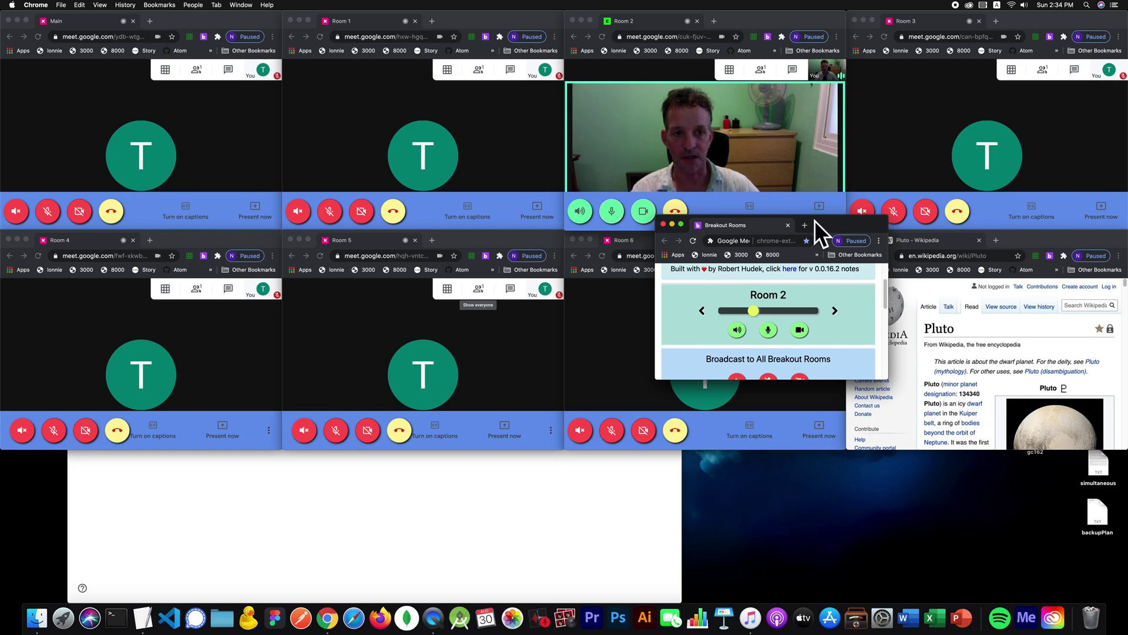
drag(814, 222, 615, 312)
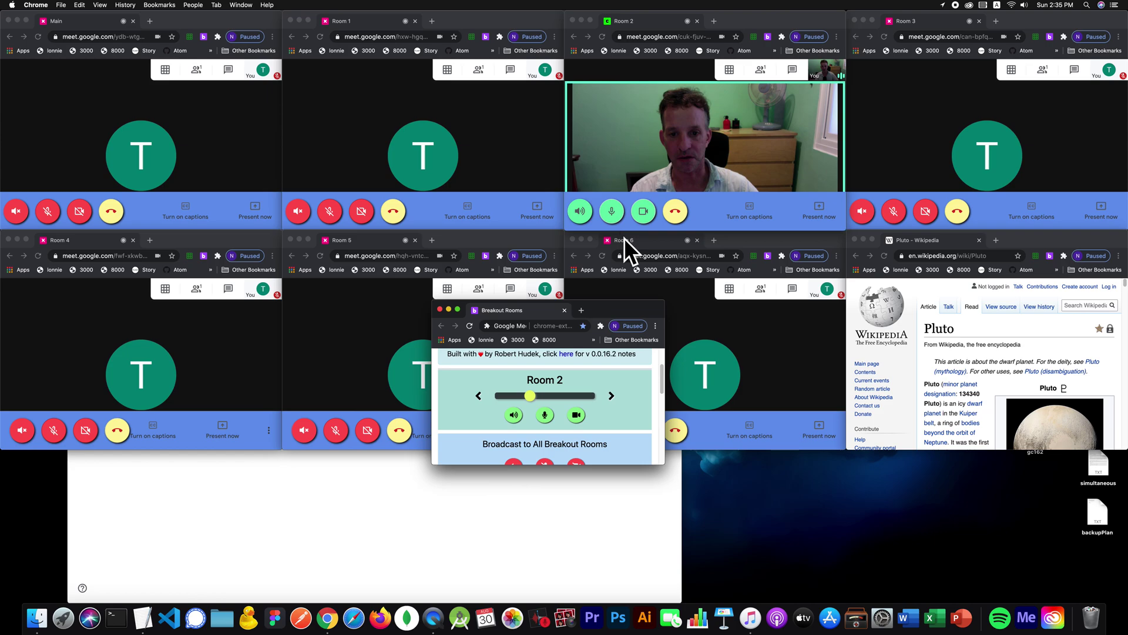
Step: Bring the Room 1 Meet window to the front
click(461, 16)
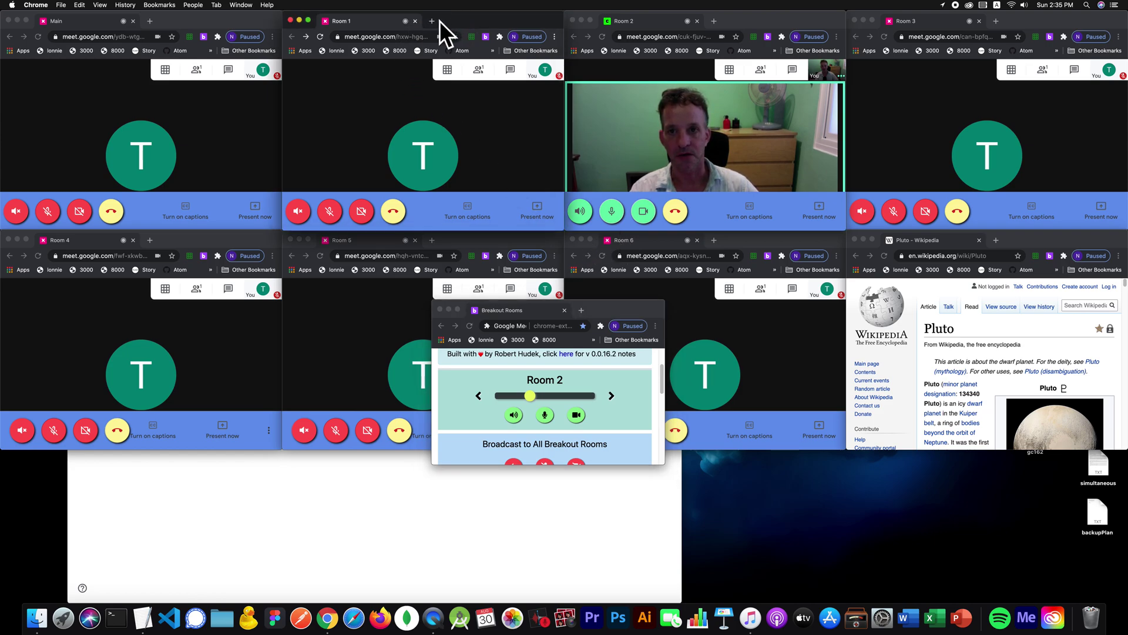
Step: Switch off Developer mode on Chrome's Extensions page in the Room 1 window, then close that tab
click(432, 20)
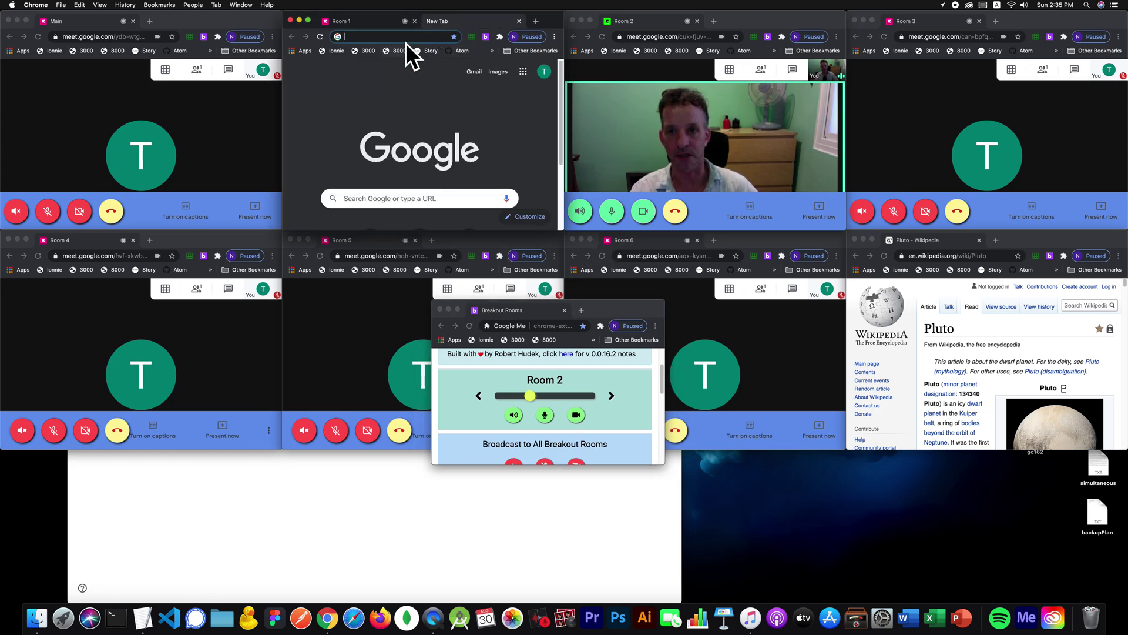
click(245, 3)
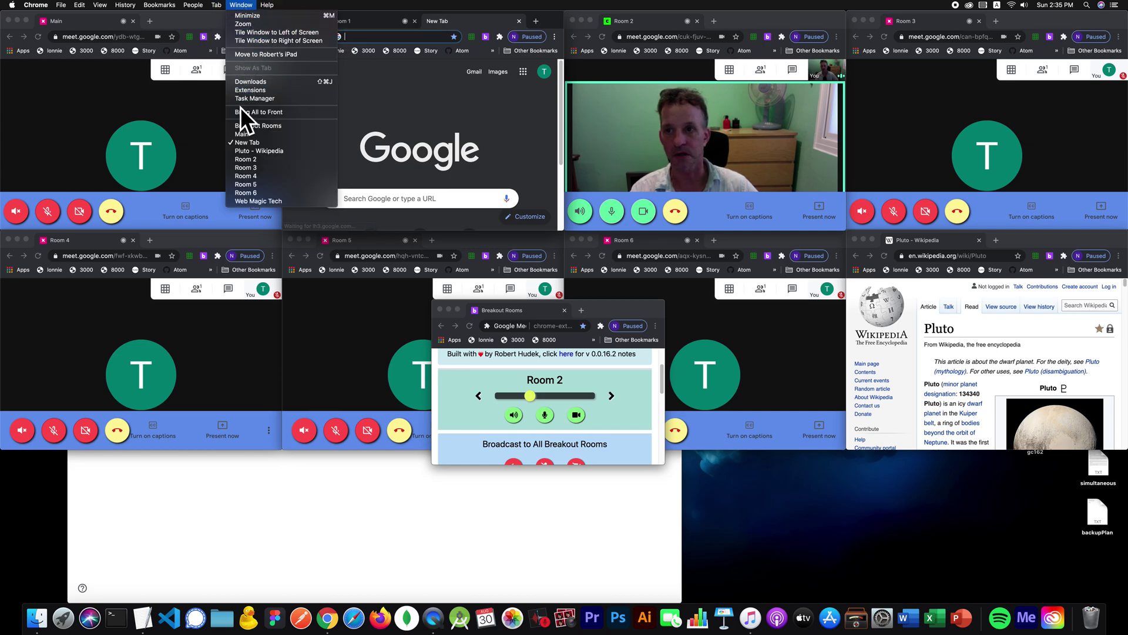
click(252, 90)
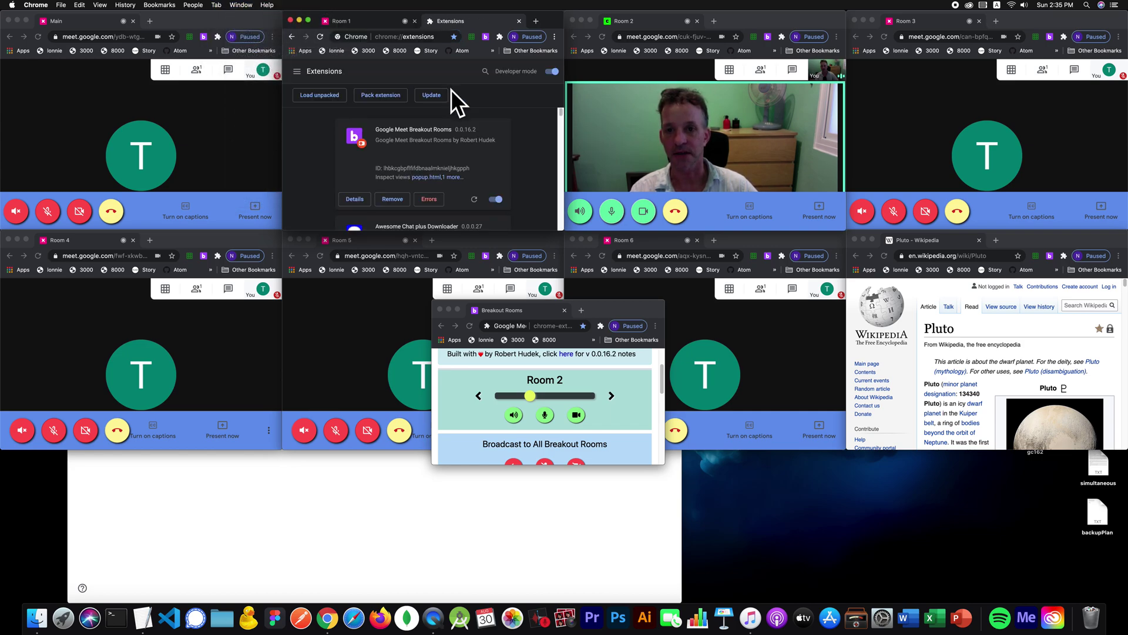
click(551, 72)
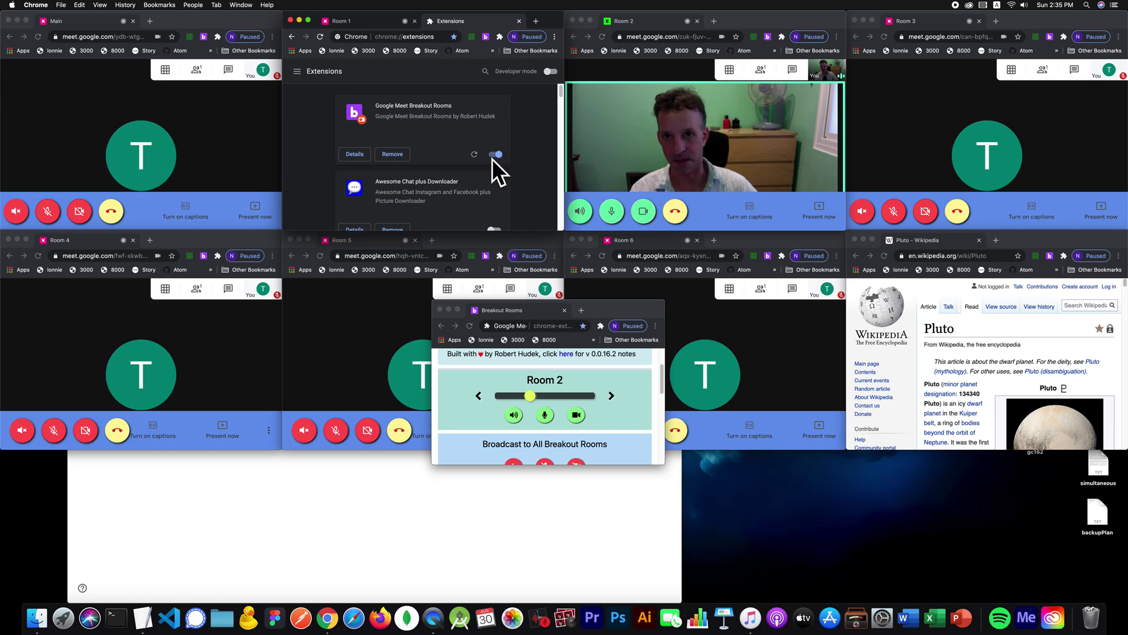
click(520, 19)
Step: Raise and expand the Breakout Rooms panel, showing the Rooms list and its Nickname/Code/URL help
drag(620, 305, 619, 186)
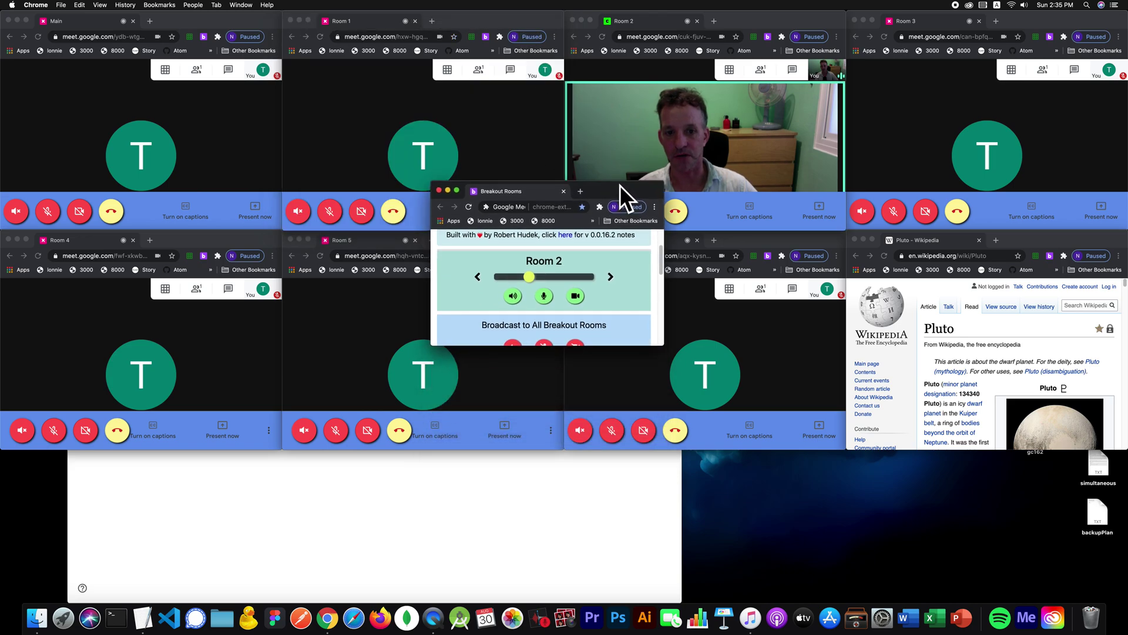
scroll(662, 236, up, 3)
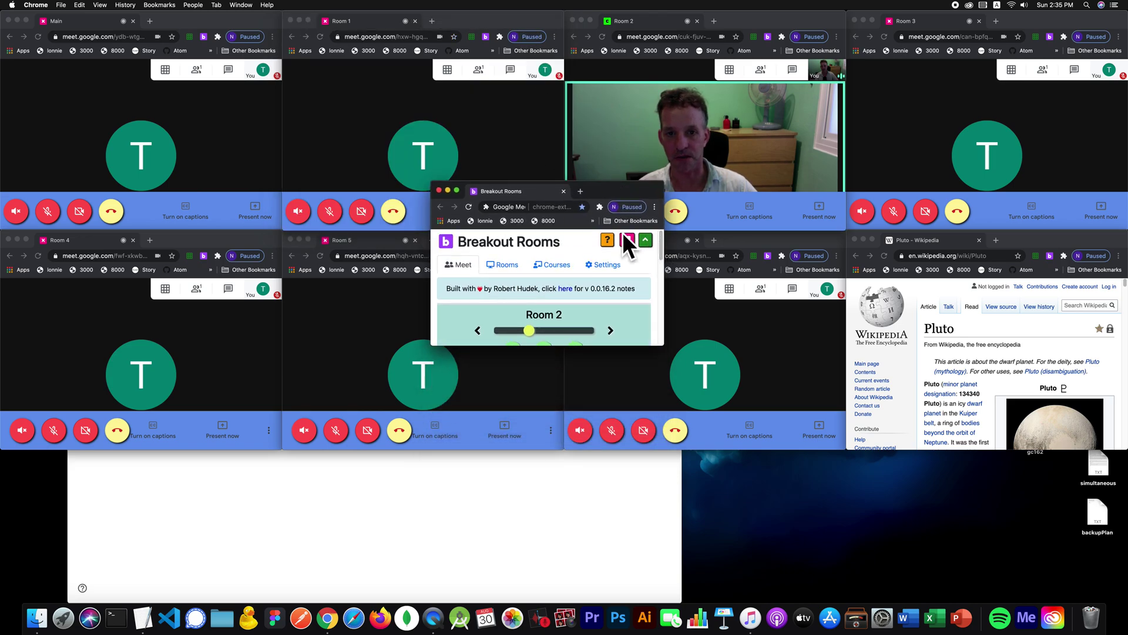
click(645, 238)
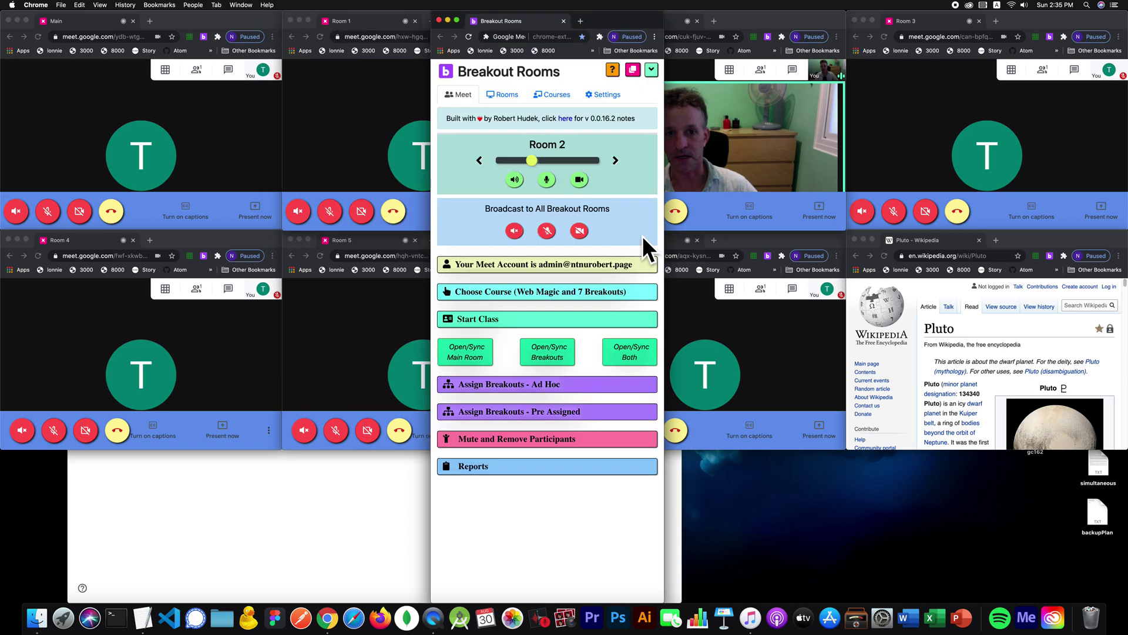
click(503, 92)
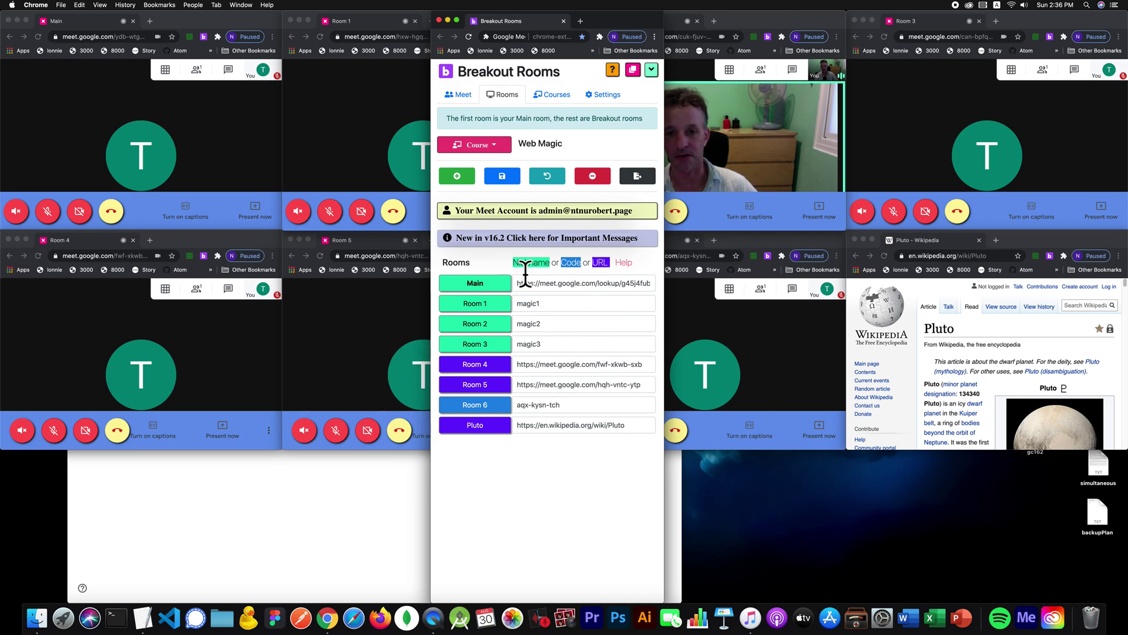
click(625, 263)
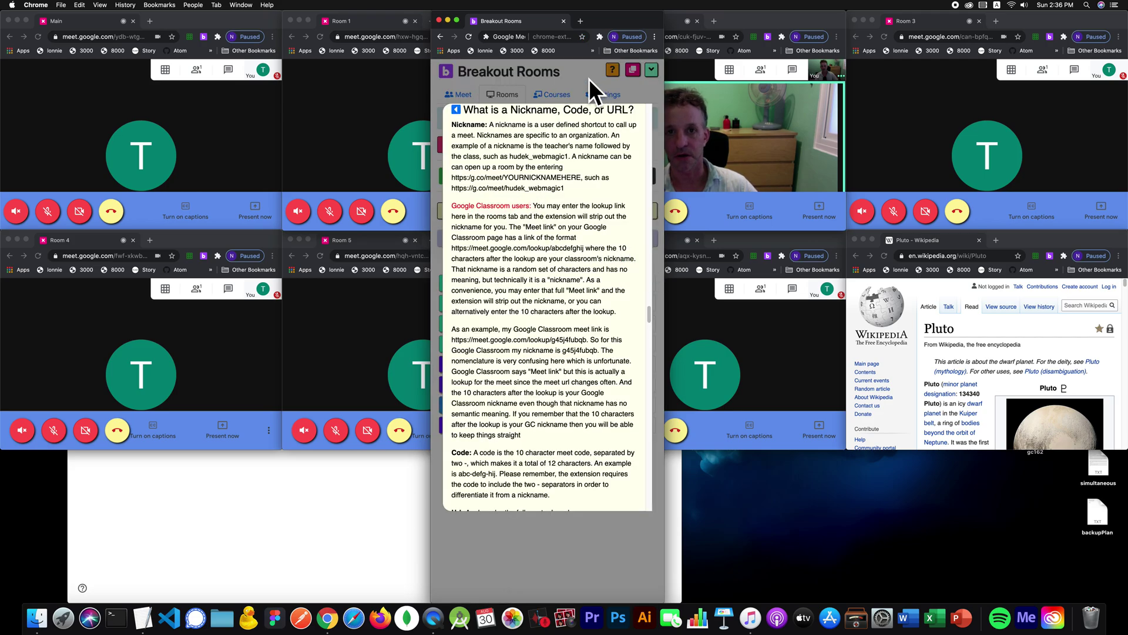
click(493, 204)
click(502, 238)
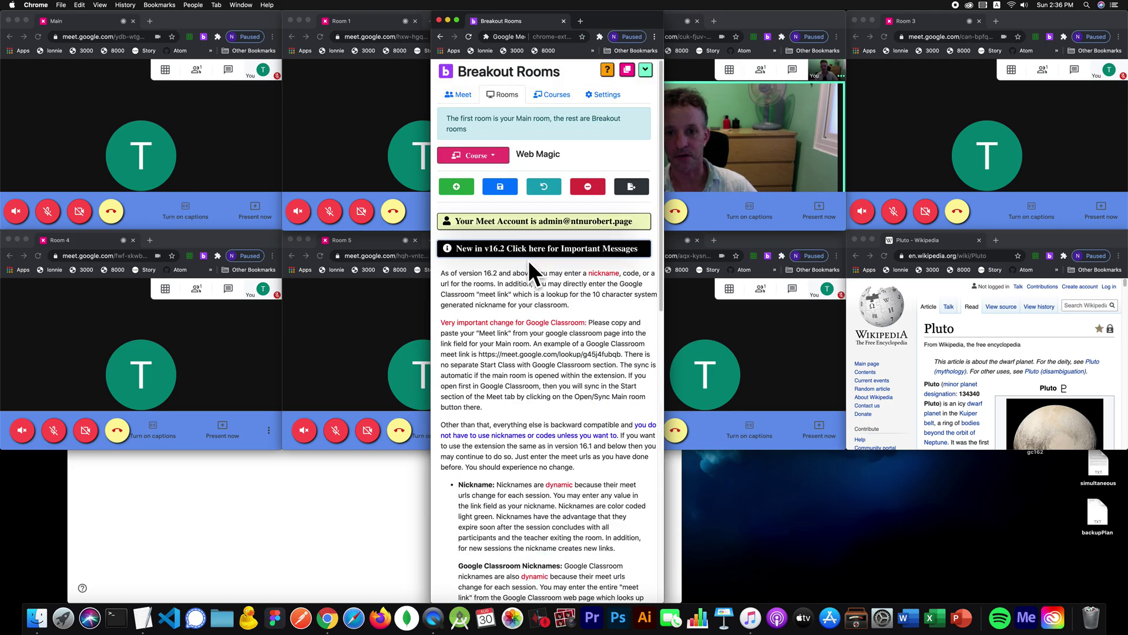
scroll(528, 260, down, 3)
scroll(529, 259, down, 10)
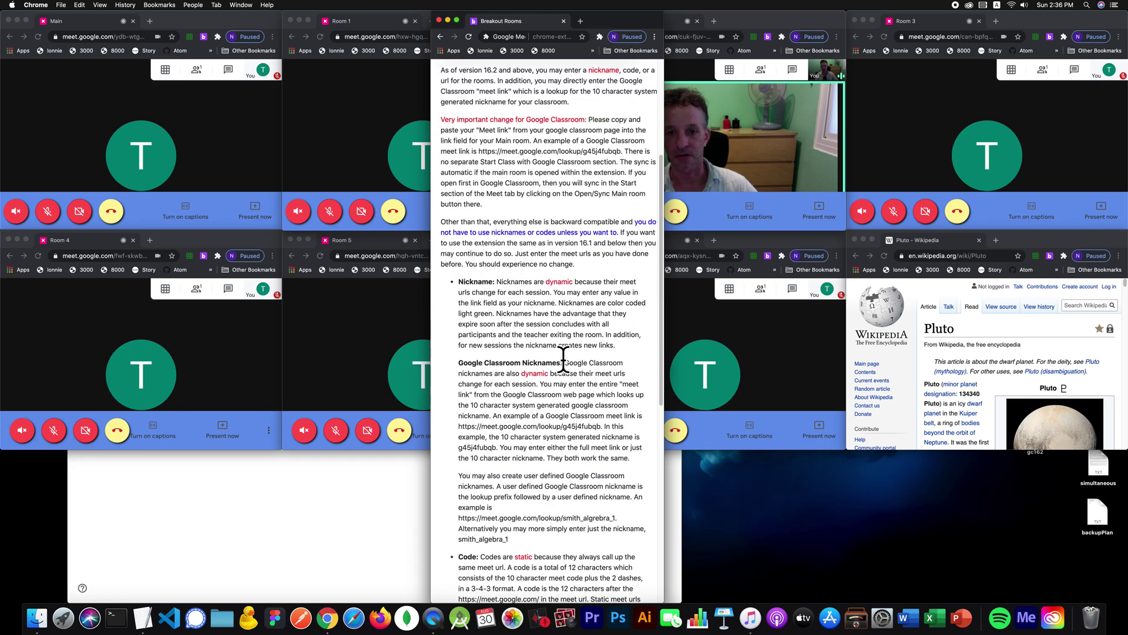
scroll(571, 347, down, 2)
scroll(558, 335, up, 15)
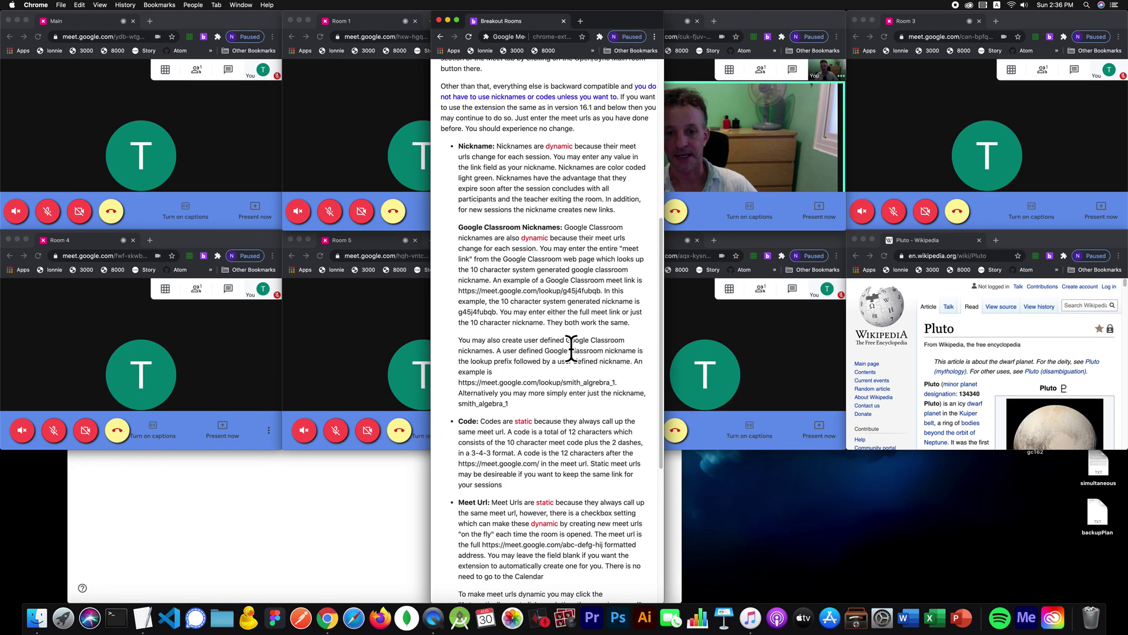
click(576, 249)
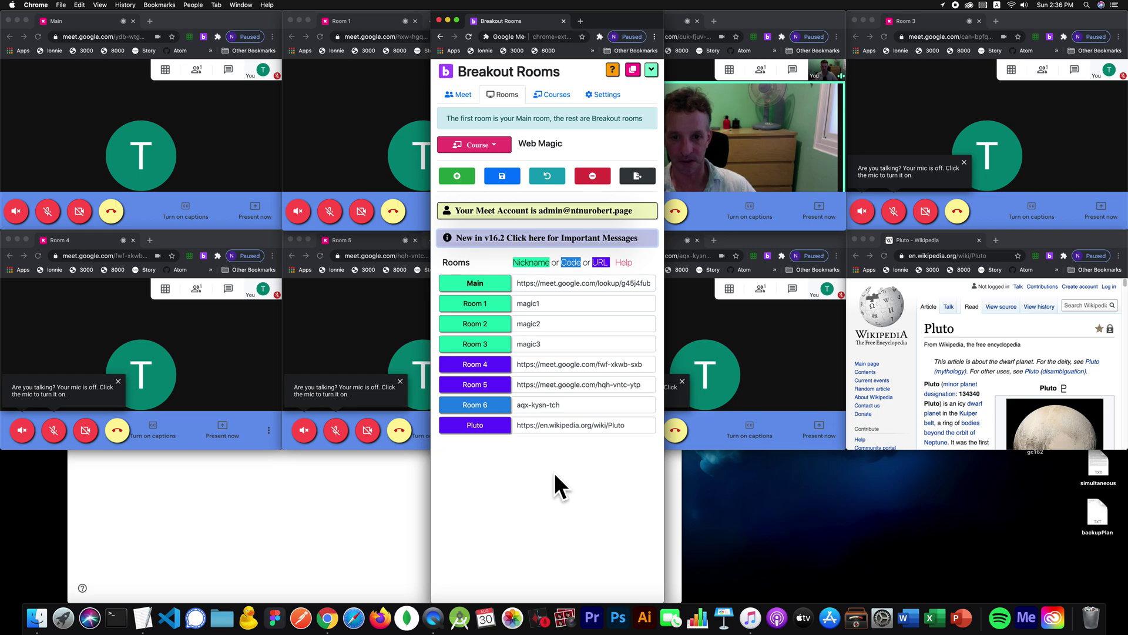
click(551, 303)
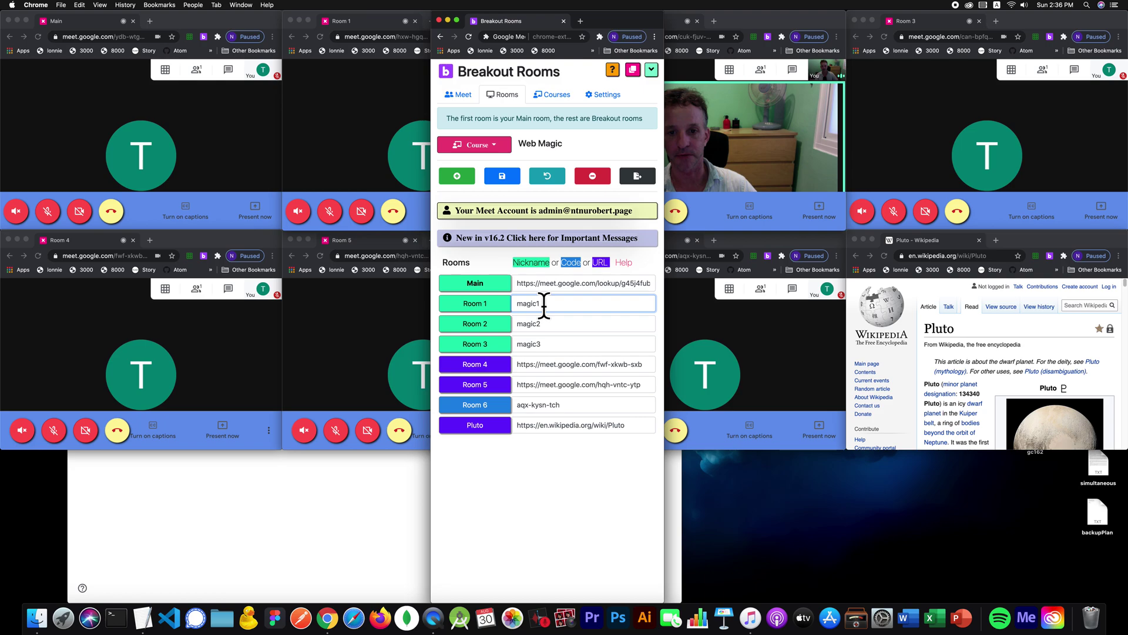
click(143, 617)
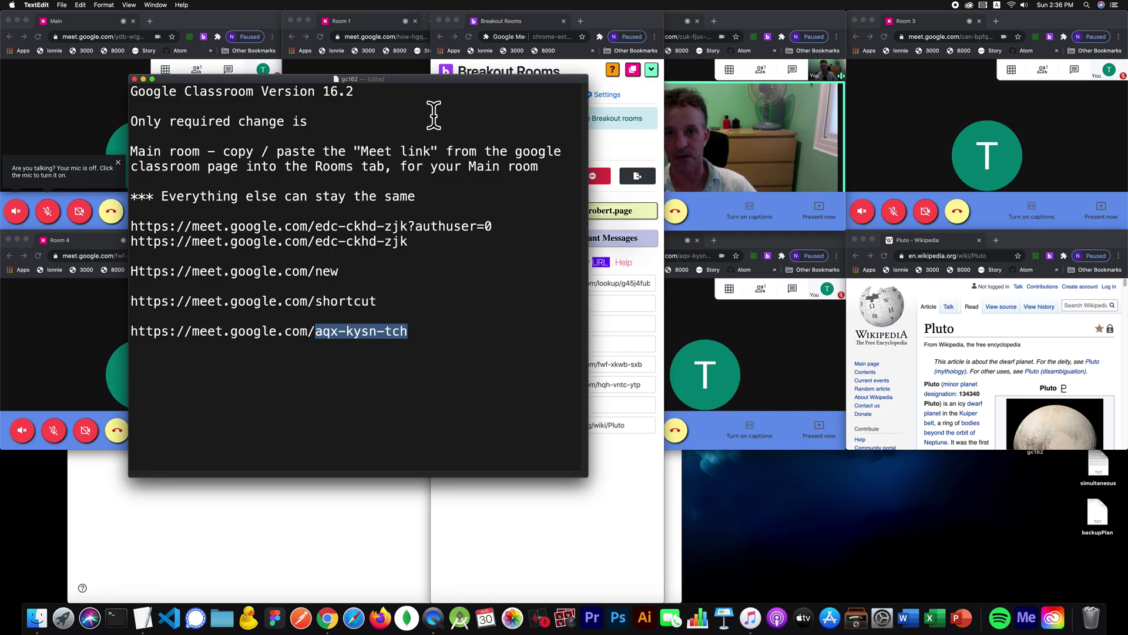
Step: Position the gc162 notes window on the right, beside the Breakout Rooms room list
drag(469, 81, 1030, 115)
click(550, 299)
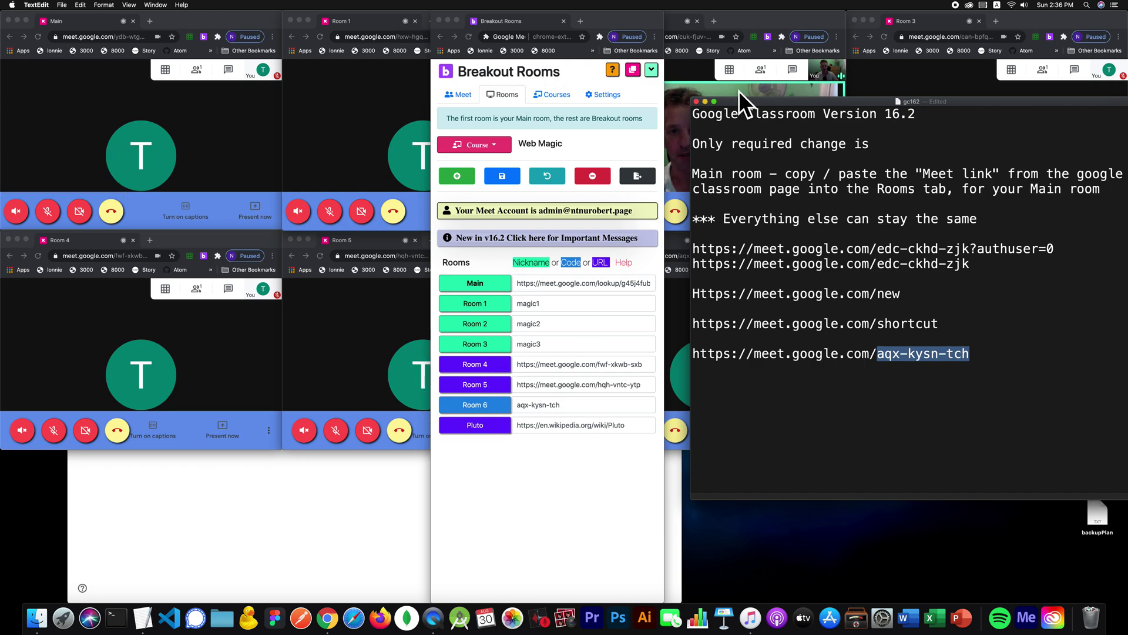
drag(753, 99, 725, 61)
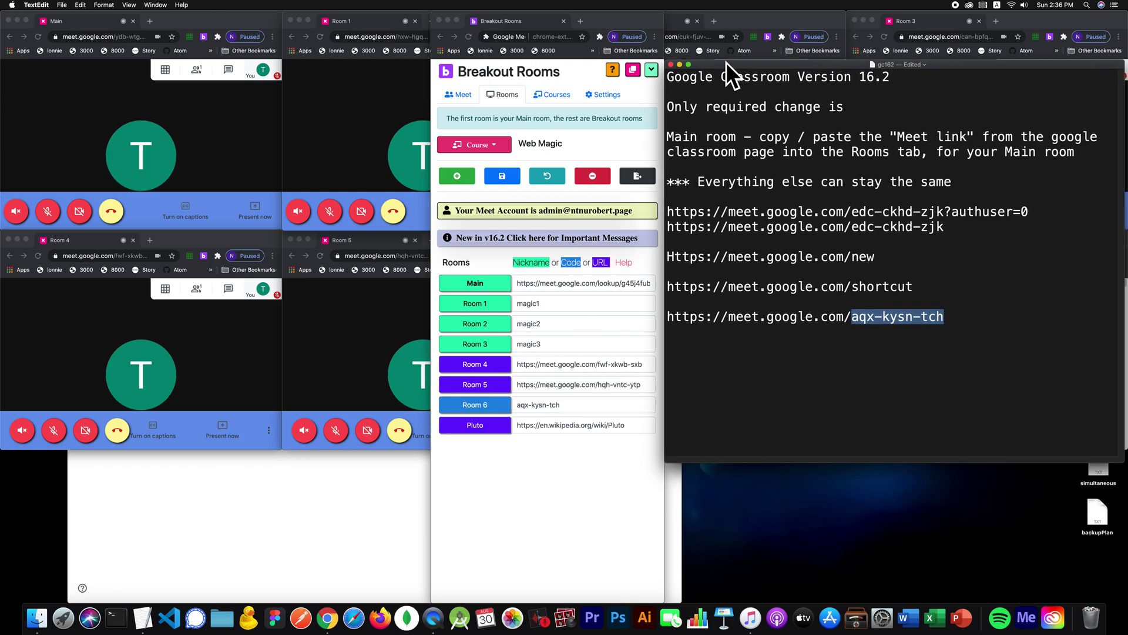